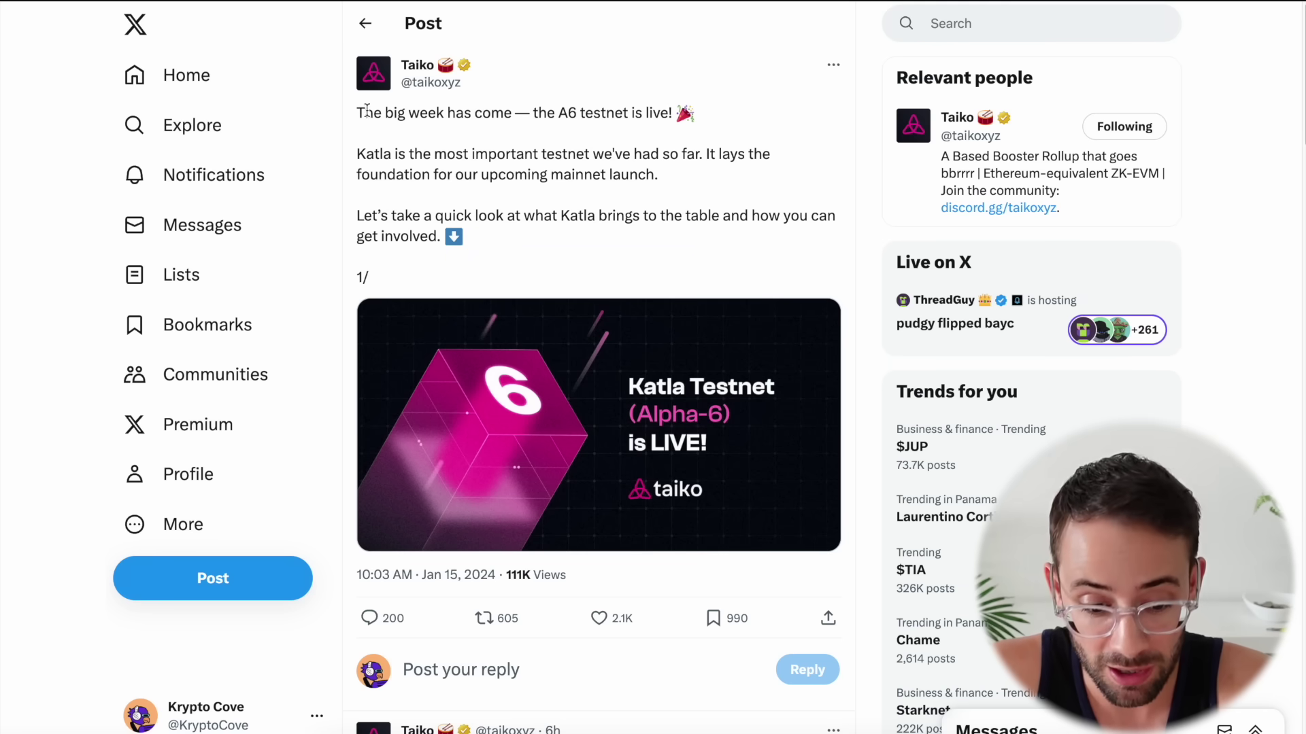
# Highlight the tweet line announcing that Taiko's A6 testnet is live
pyautogui.moveTo(358, 112); pyautogui.dragTo(718, 128)
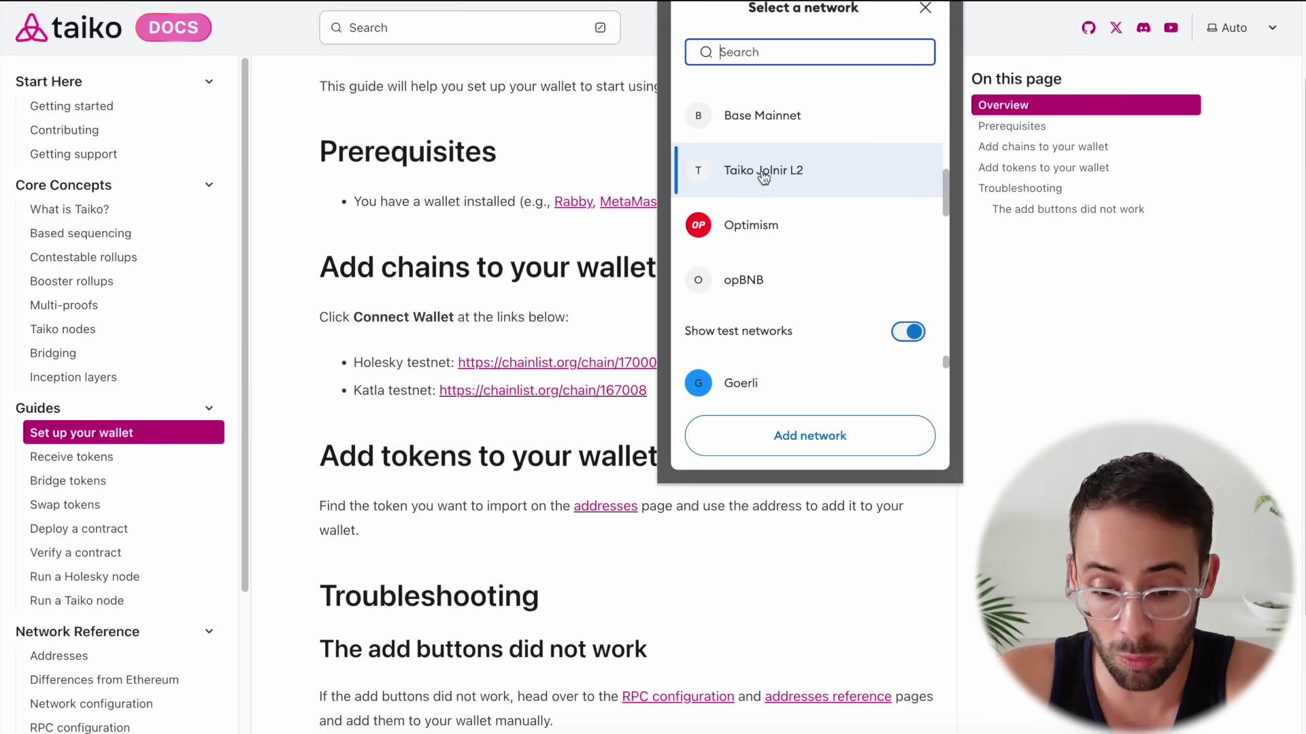
# Dismiss the wallet popups and open the chainlist.org listings for Katla and Holesky
pyautogui.click(925, 9)
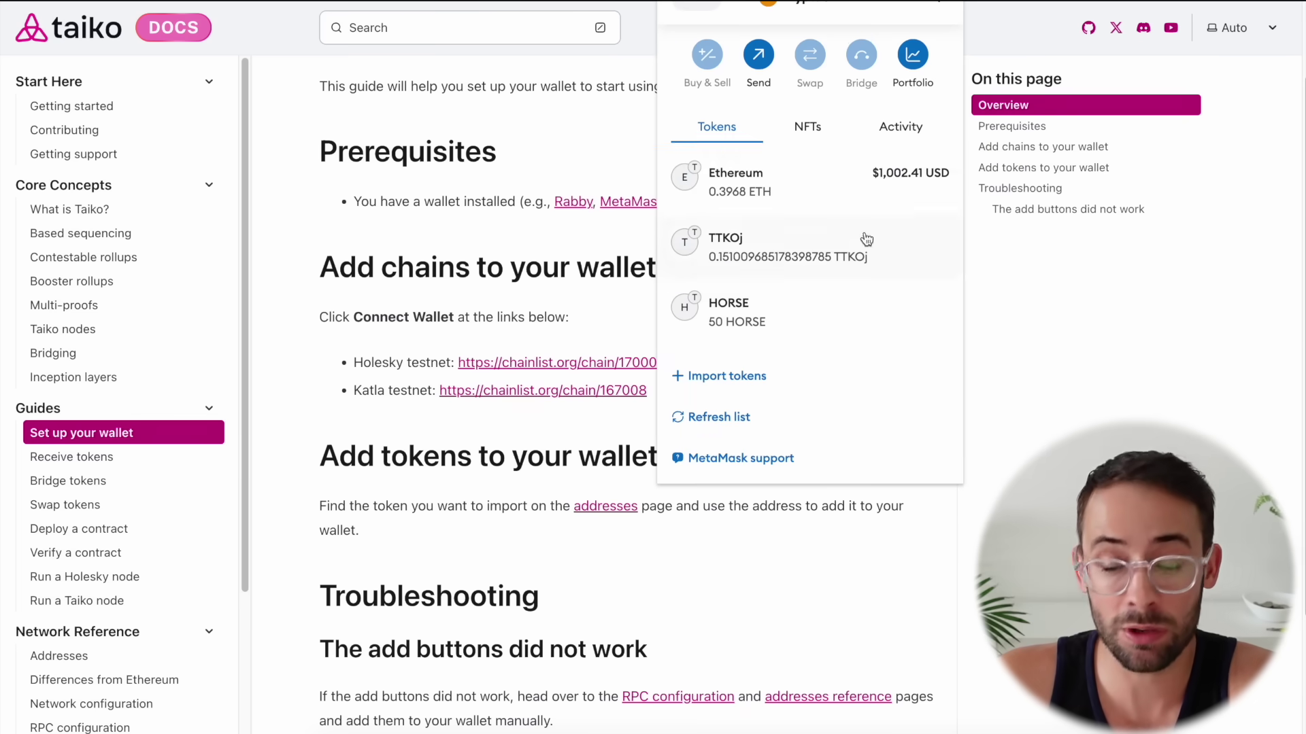
pyautogui.scroll(2, 862, 245)
pyautogui.scroll(-1, 788, 268)
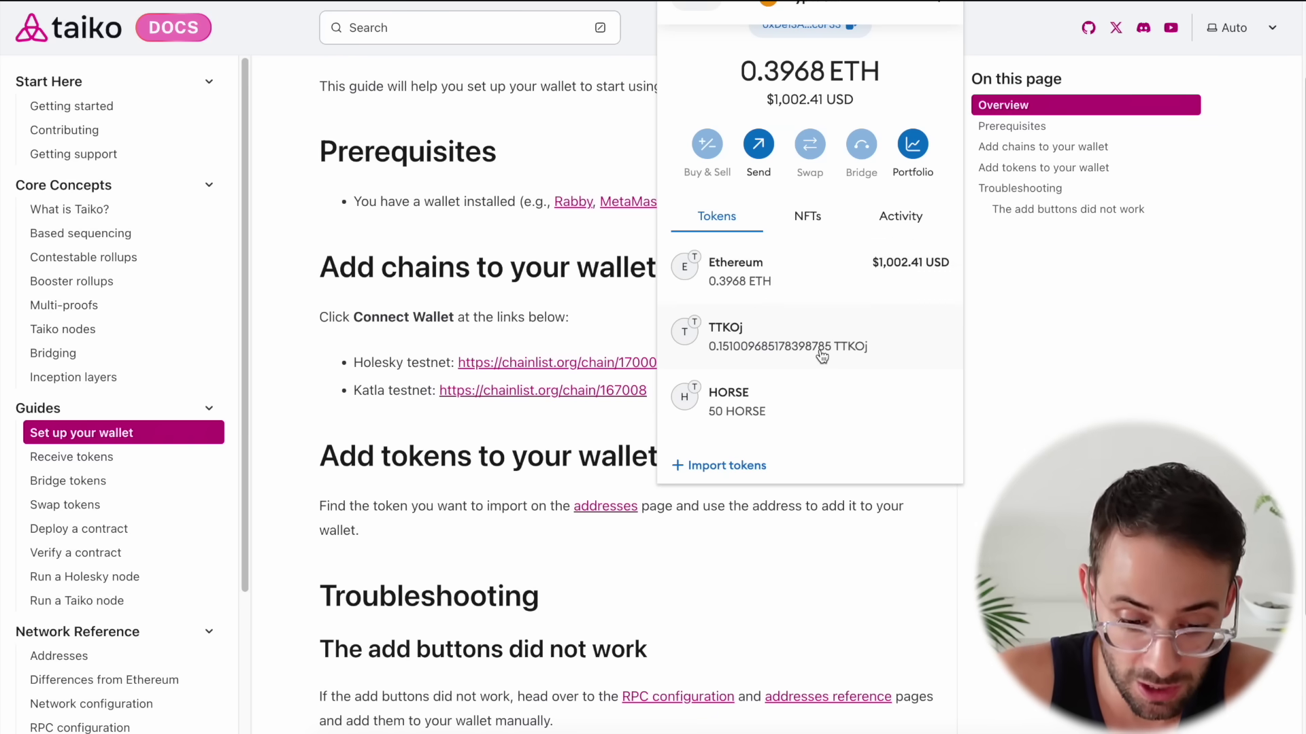
pyautogui.click(960, 382)
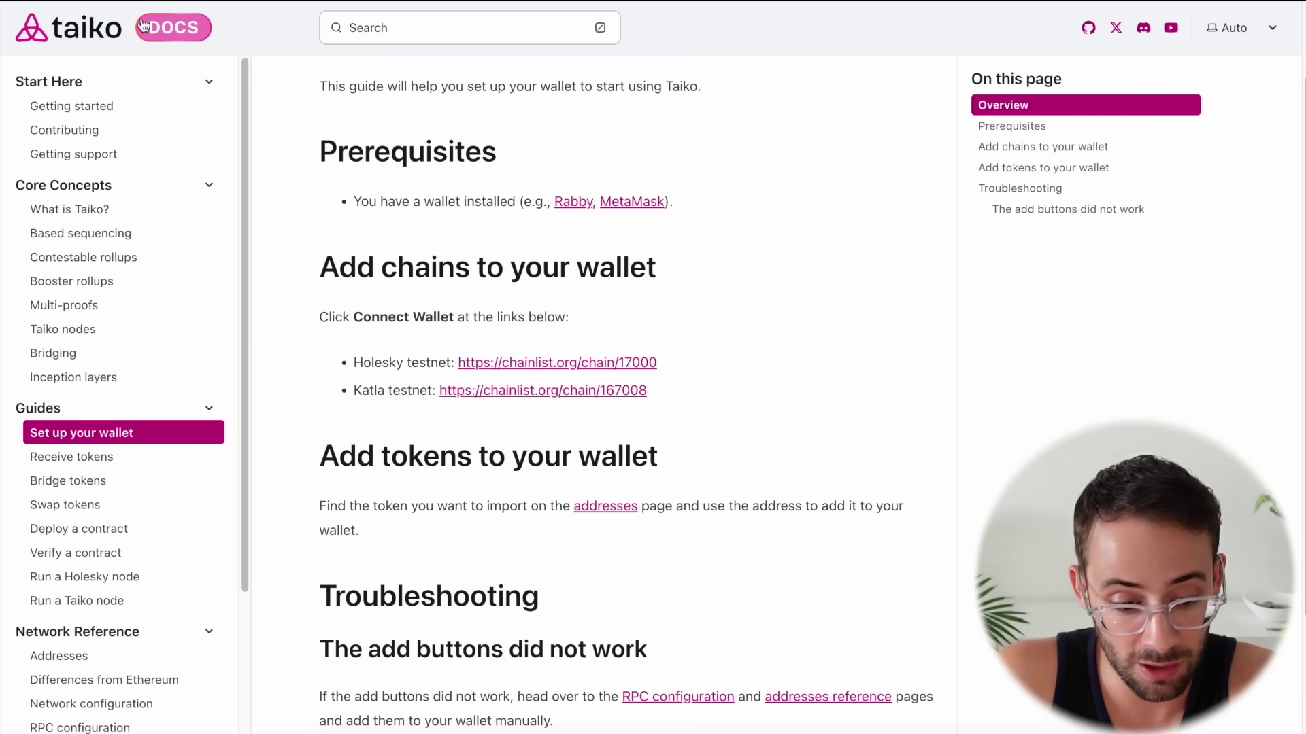
pyautogui.click(533, 391)
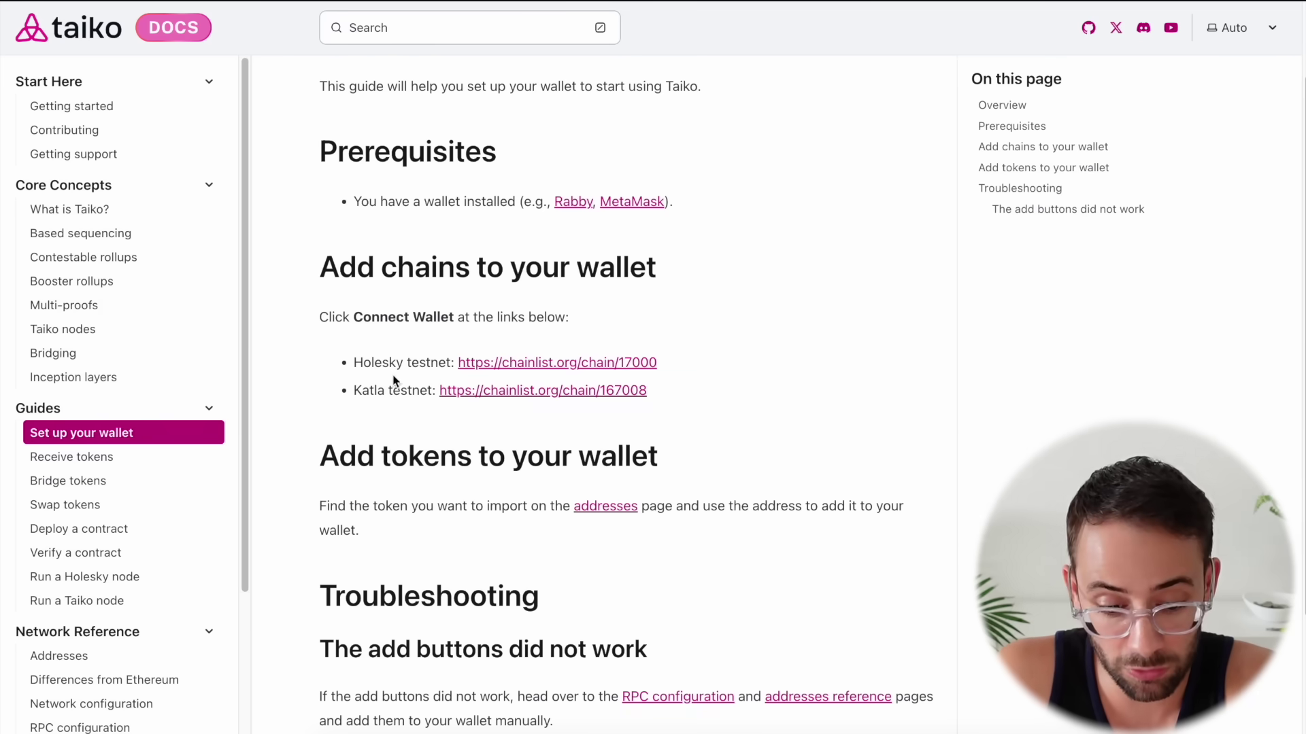
pyautogui.click(532, 367)
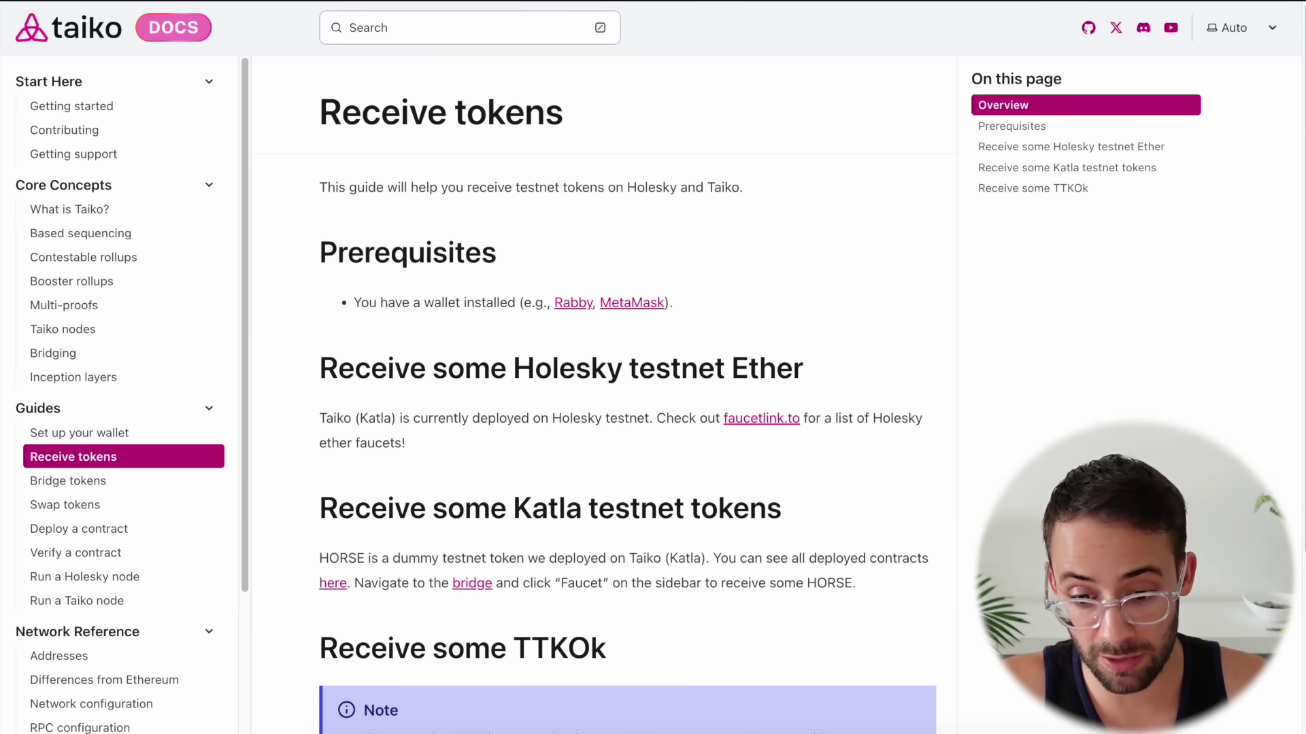
# Bring up MetaMask's network list and keep the wallet on Holesky
pyautogui.hotkey('alt', 'shift', 'm')
pyautogui.click(704, 13)
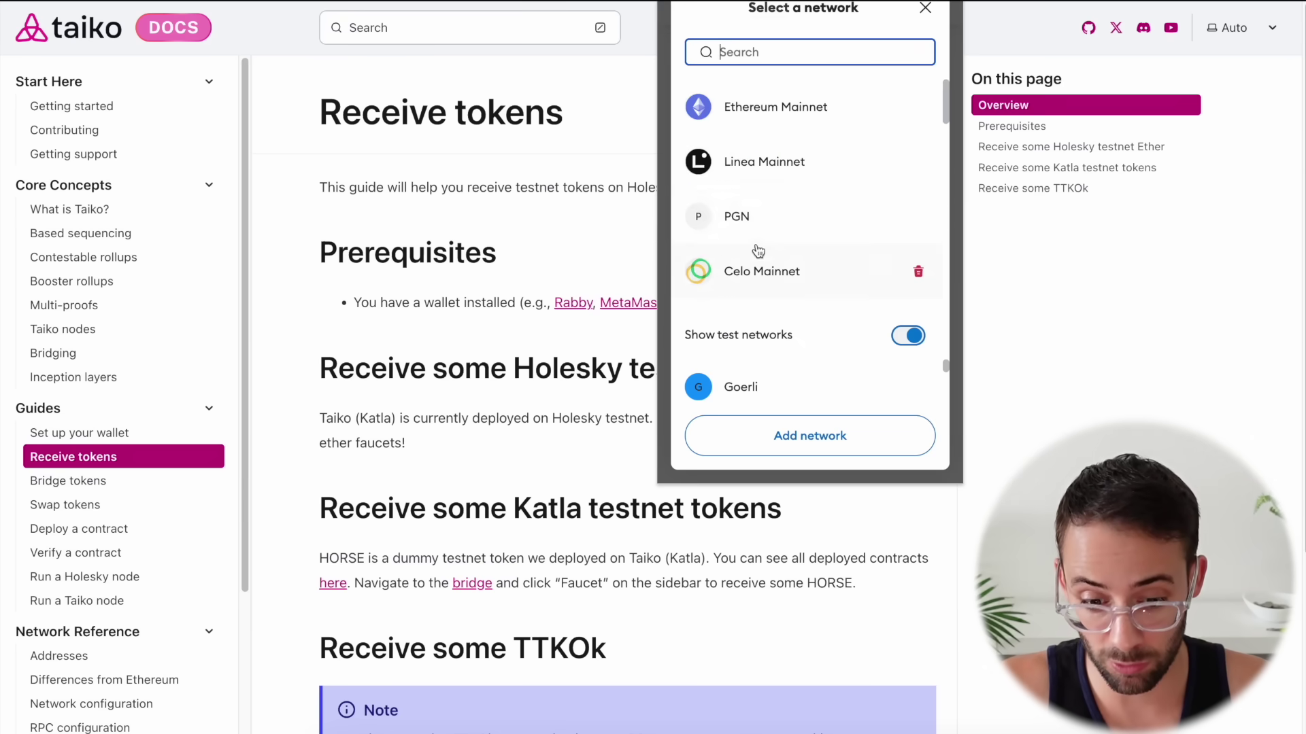
pyautogui.scroll(-5, 758, 251)
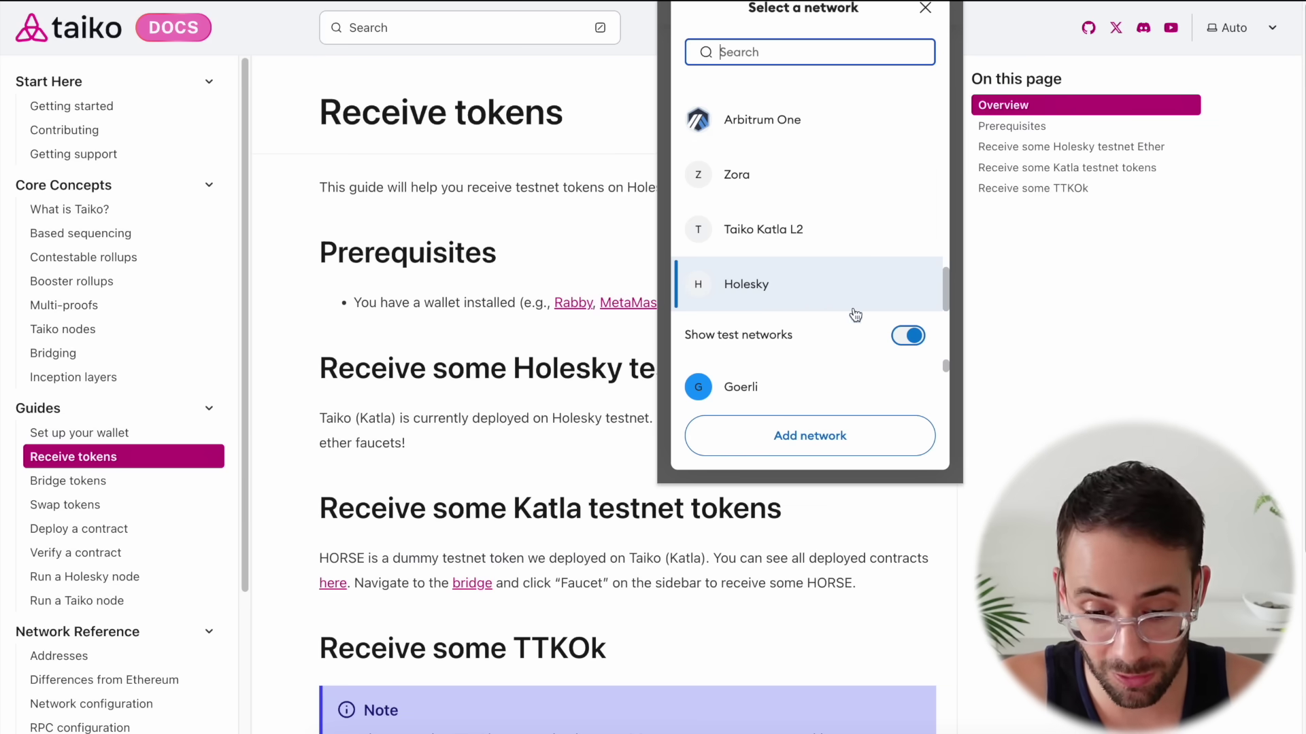
pyautogui.click(845, 258)
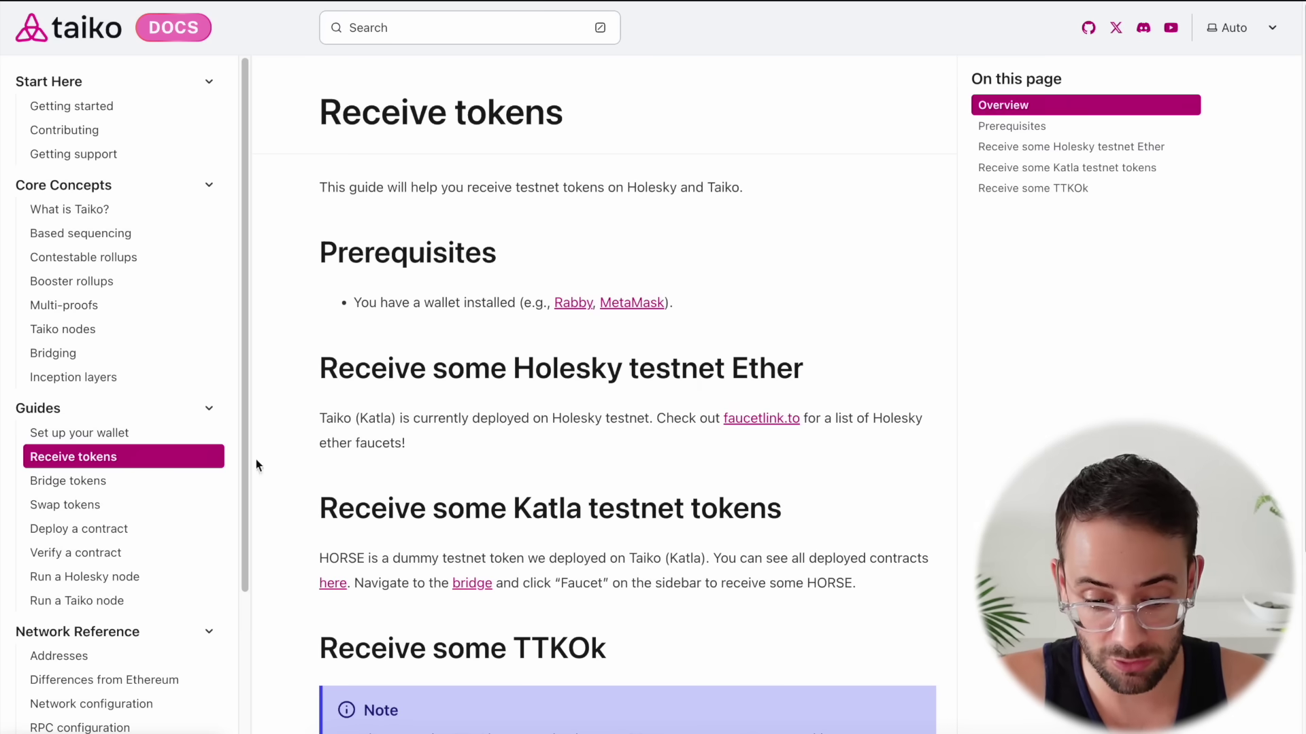
pyautogui.scroll(-2, 562, 252)
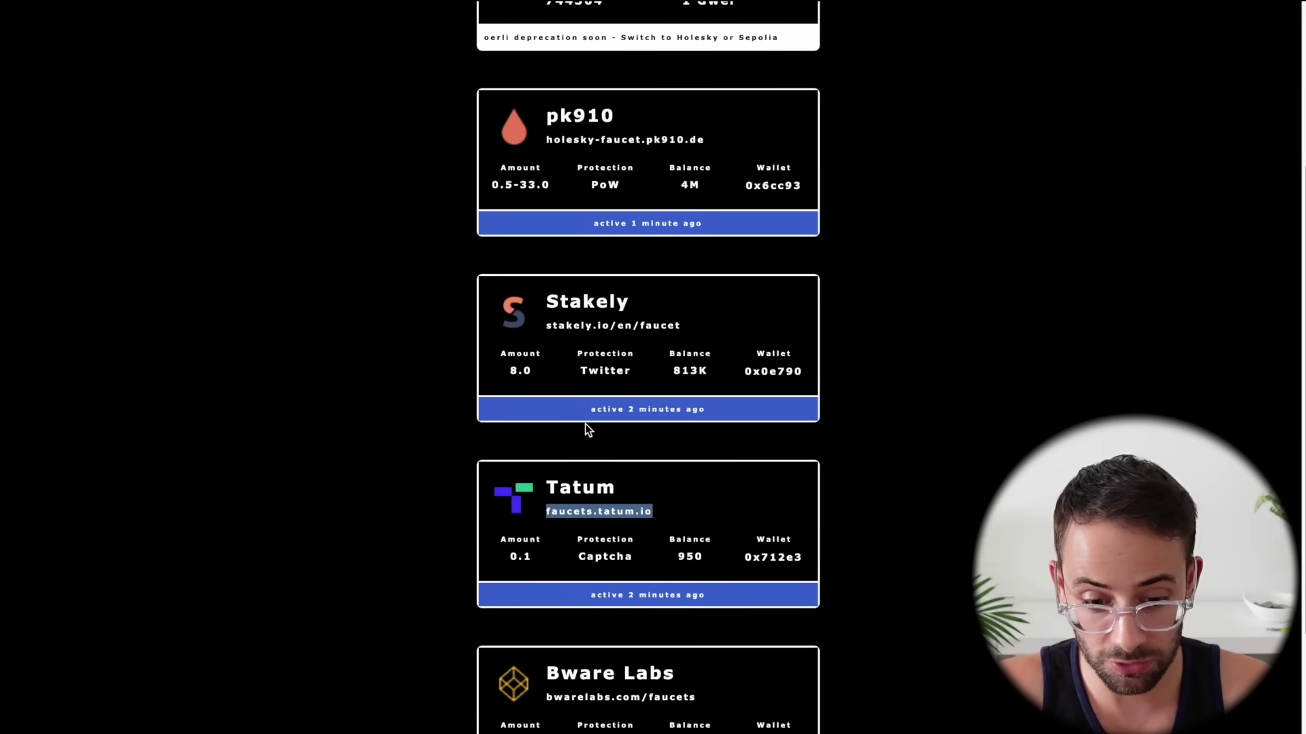
# Paste the wallet address into the faucet and pass the hCaptcha check
pyautogui.scroll(-1, 609, 424)
pyautogui.scroll(1, 610, 140)
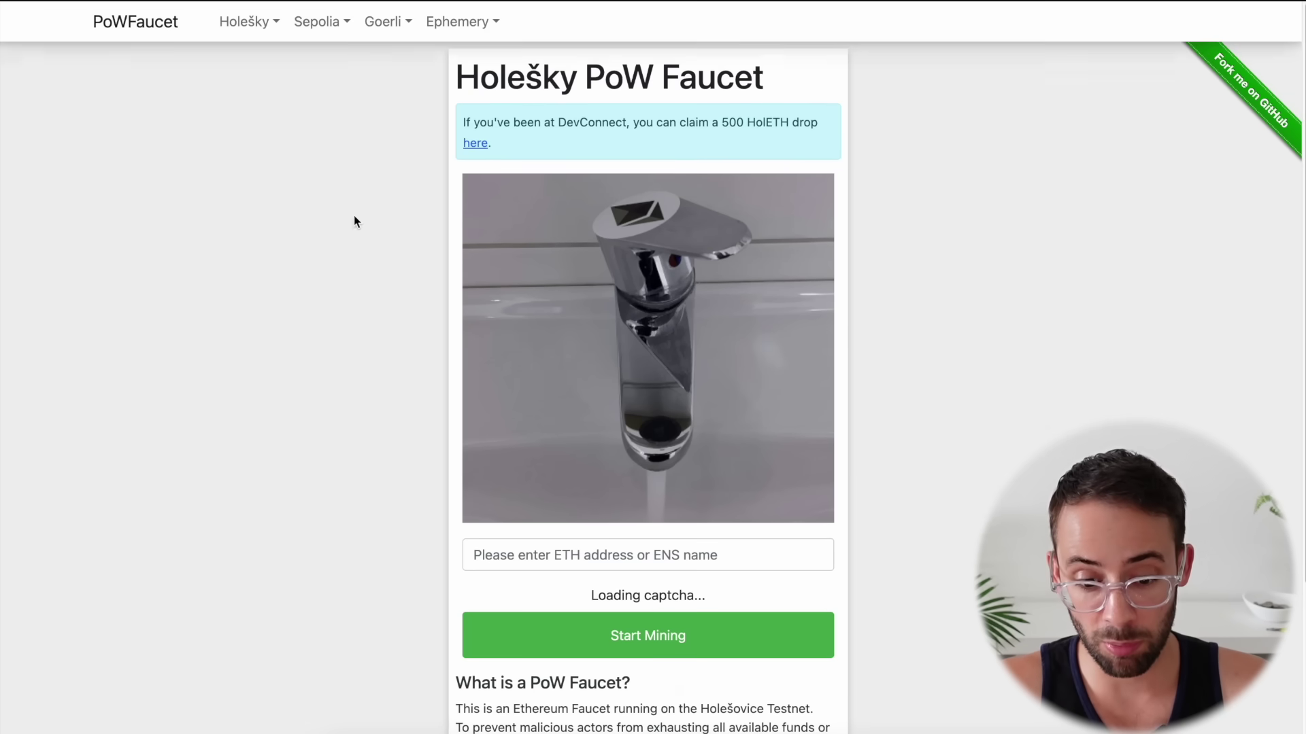
pyautogui.scroll(-1, 620, 487)
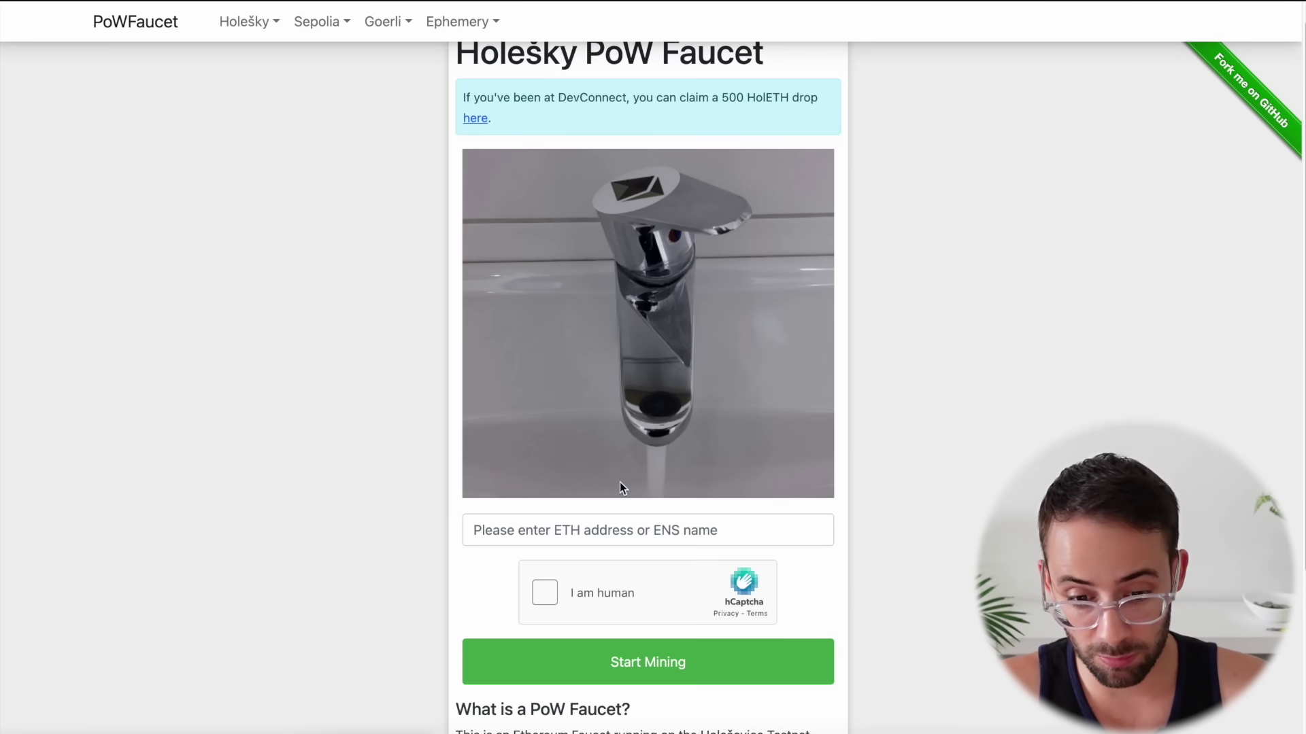
pyautogui.click(593, 541)
pyautogui.write('0xDe13AE64205f3443eC3833B0612D0e34BF1c6F33')
pyautogui.click(544, 593)
# Mine test ether, then stop mining and claim the 0.509 HolETH reward
pyautogui.scroll(-3, 631, 426)
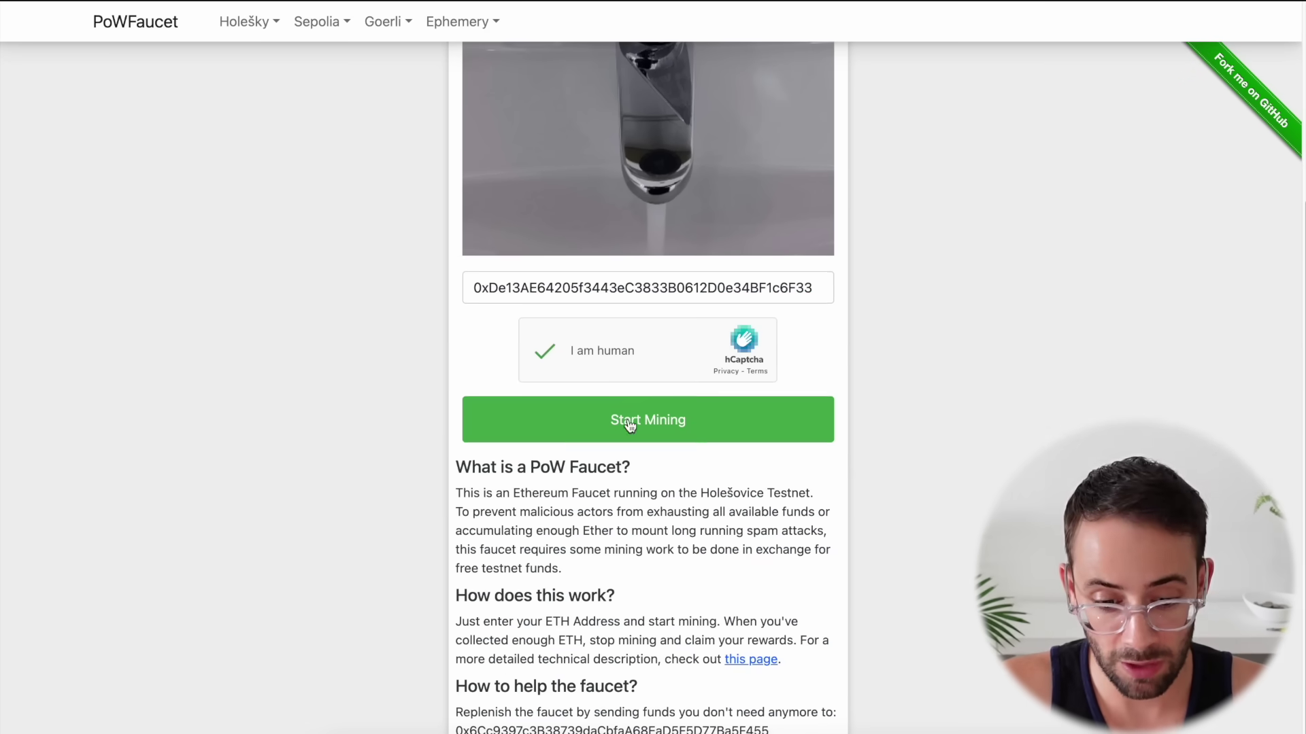
pyautogui.click(630, 425)
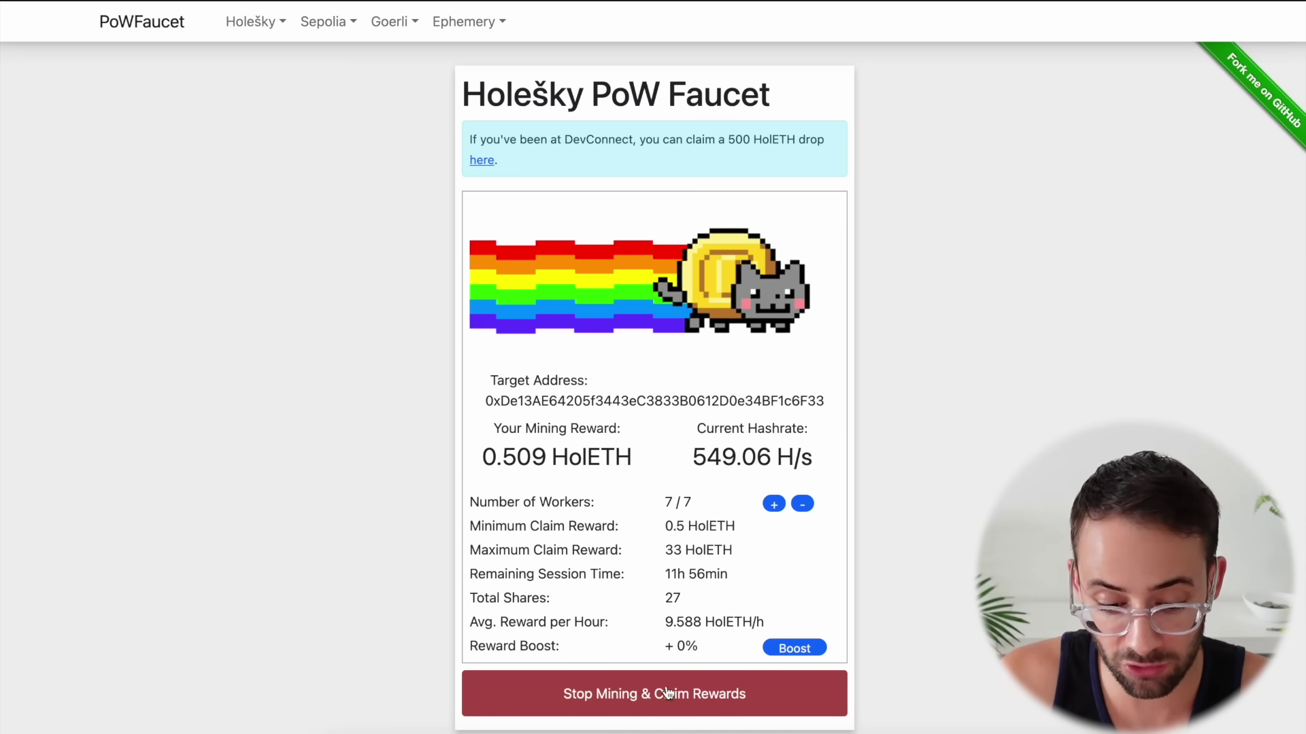
pyautogui.click(612, 704)
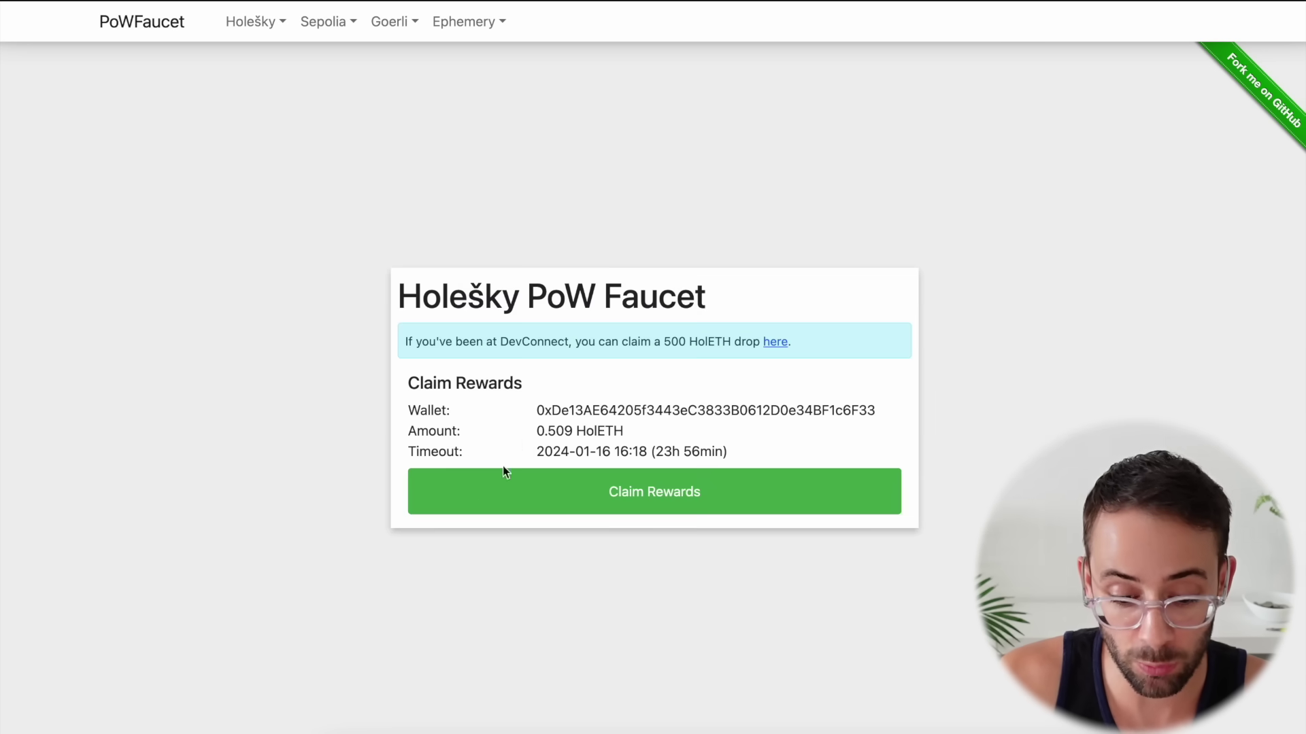
pyautogui.click(653, 503)
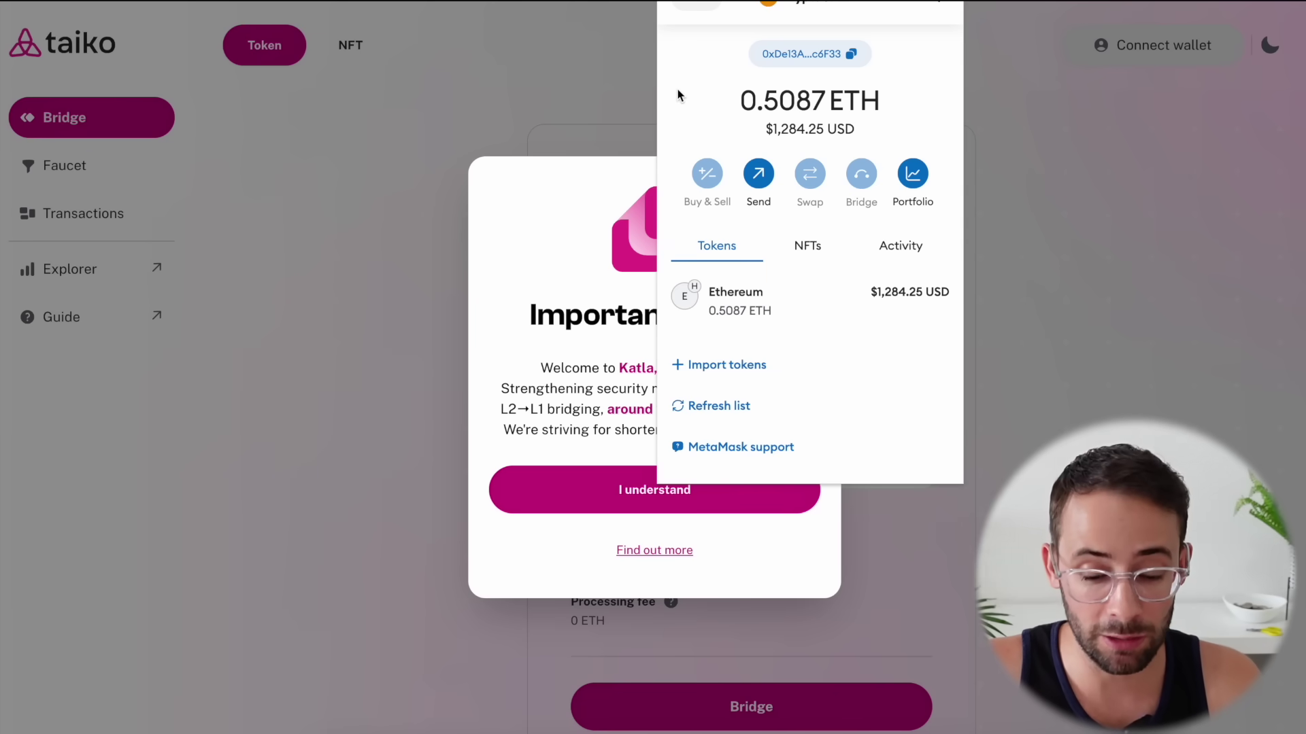
# Dismiss the notices, go to the Faucet and connect MetaMask to the bridge
pyautogui.click(348, 372)
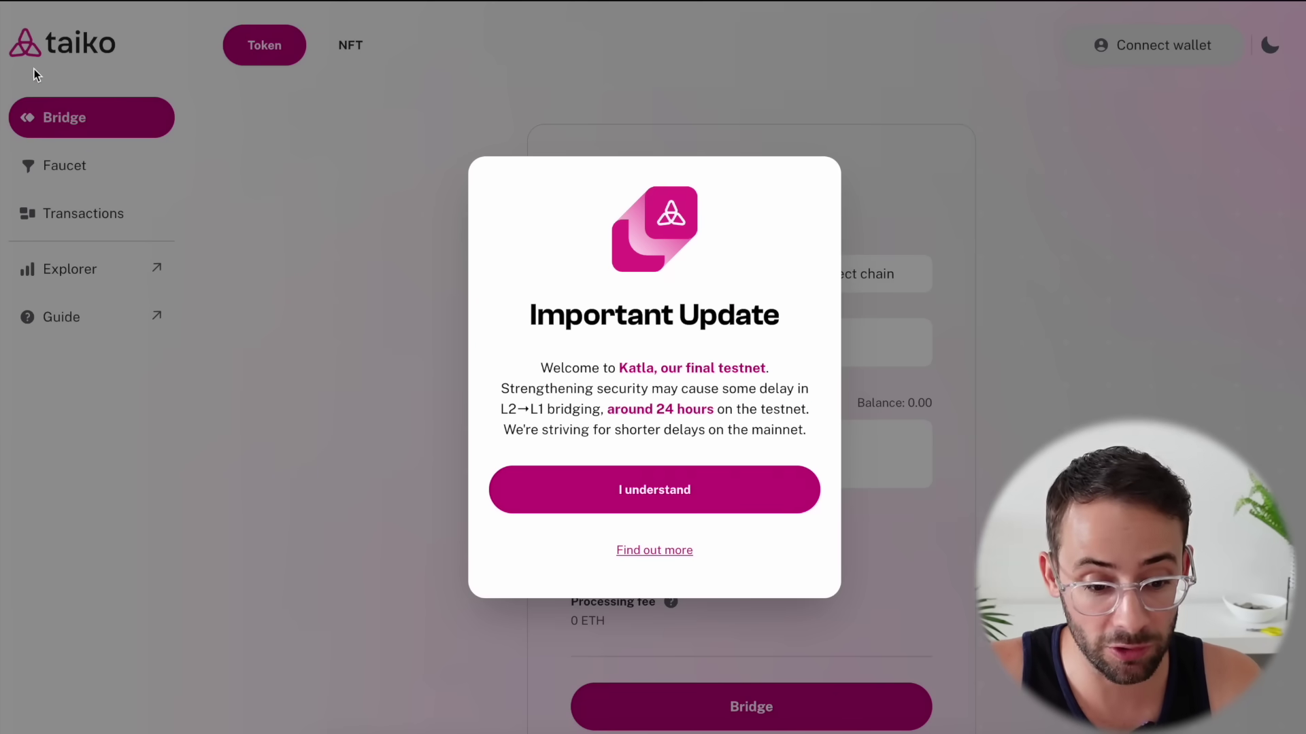
pyautogui.click(657, 490)
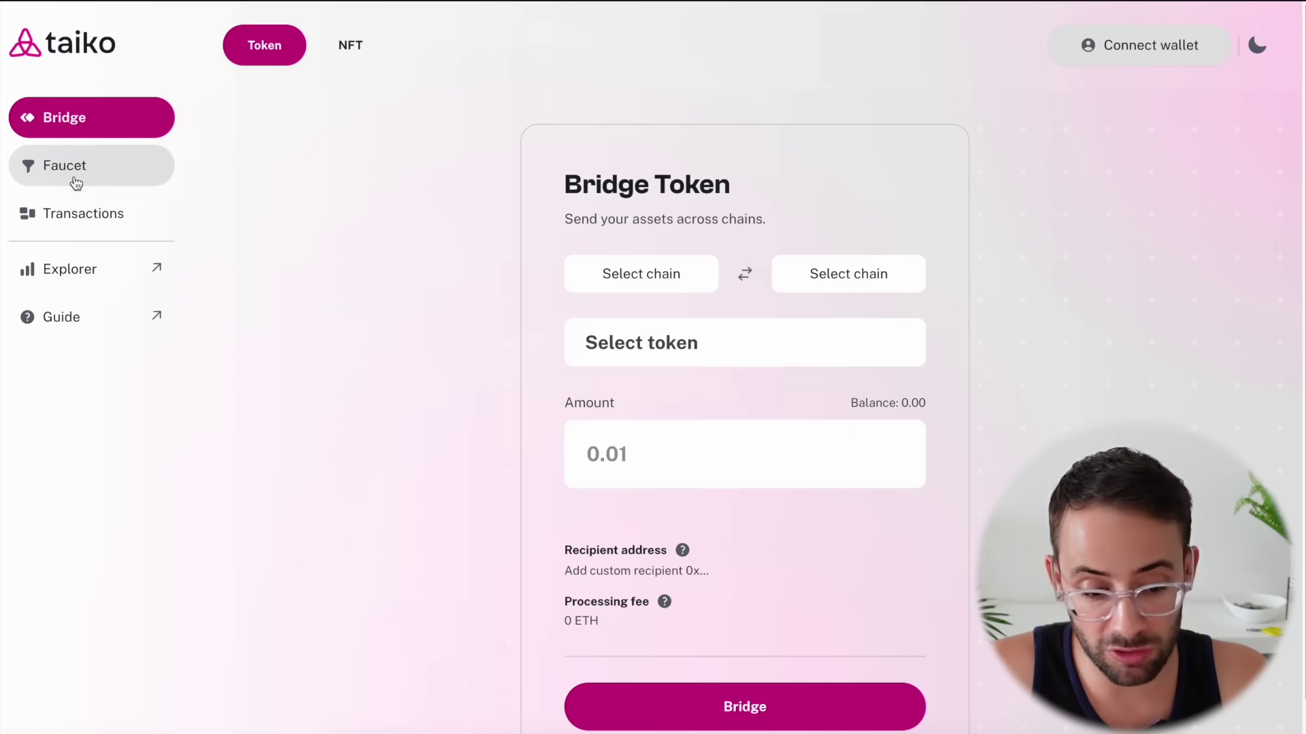
pyautogui.click(76, 174)
pyautogui.click(1134, 45)
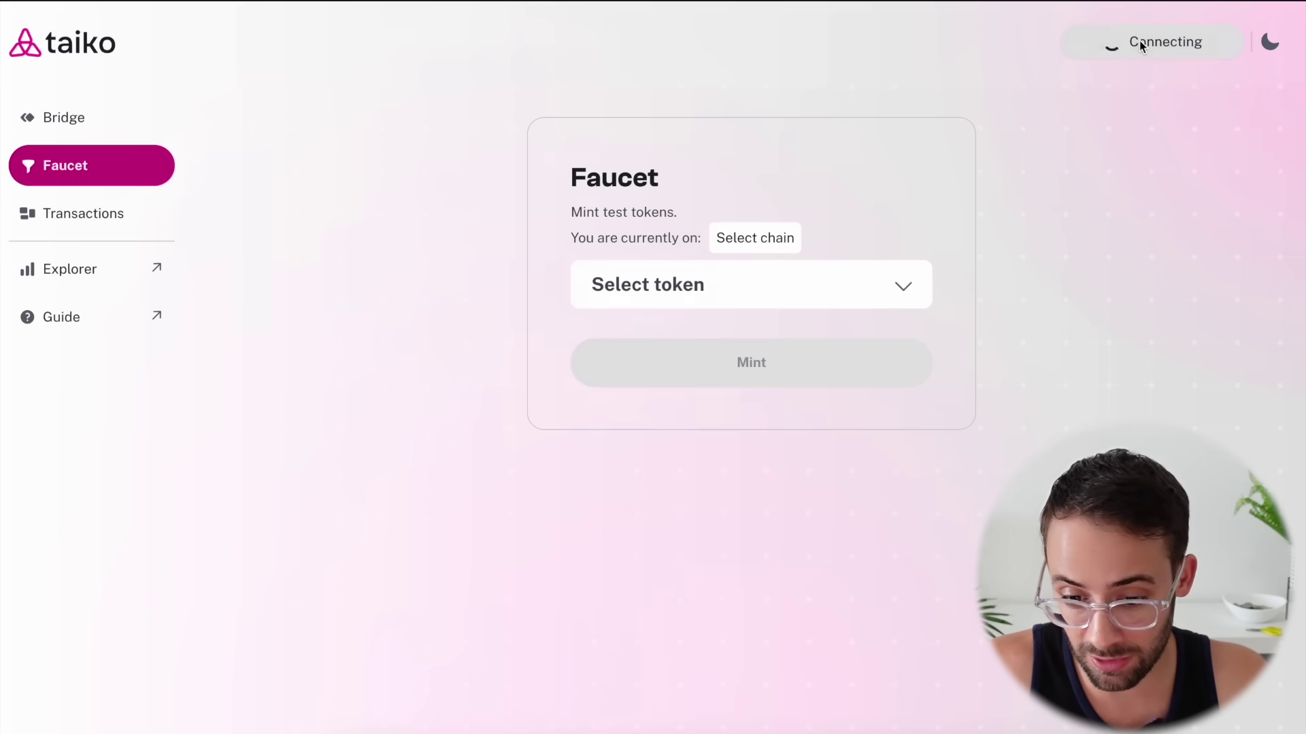
pyautogui.click(615, 366)
# Select HORSE and mint it, confirming the transaction in MetaMask
pyautogui.click(825, 285)
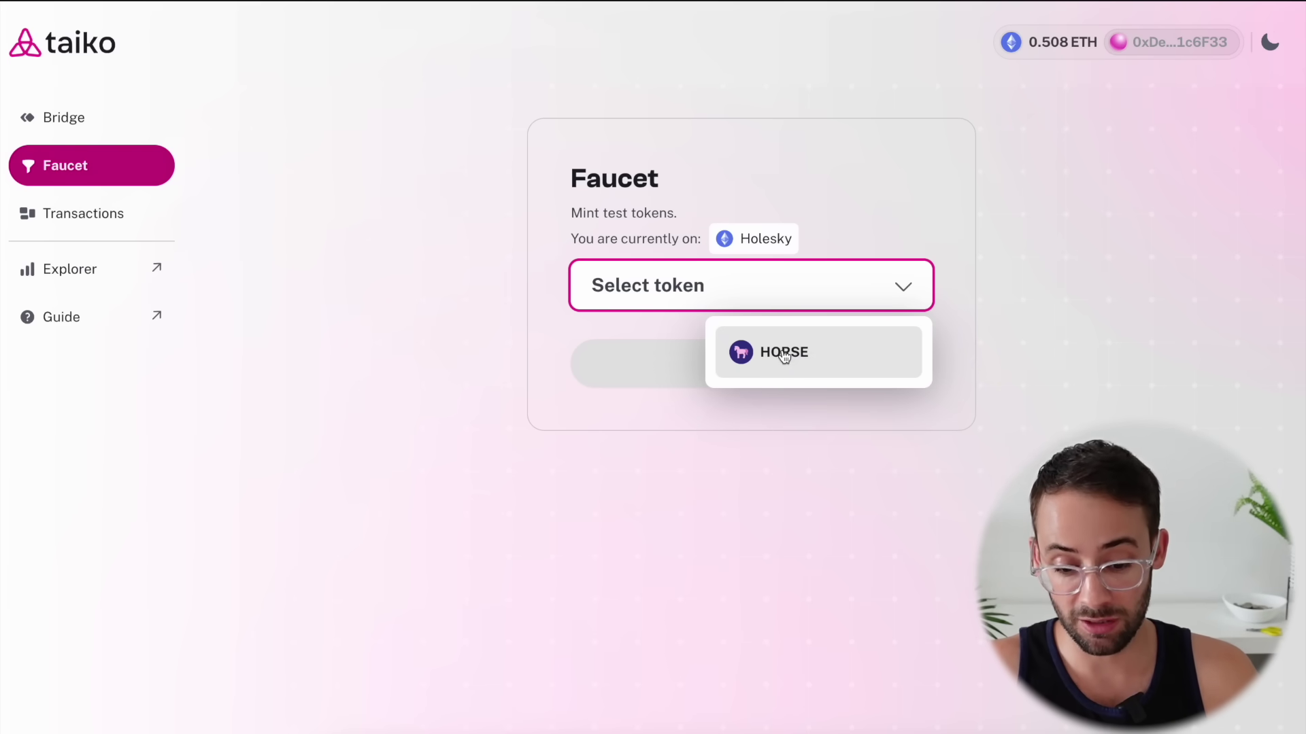
pyautogui.click(784, 353)
pyautogui.click(754, 366)
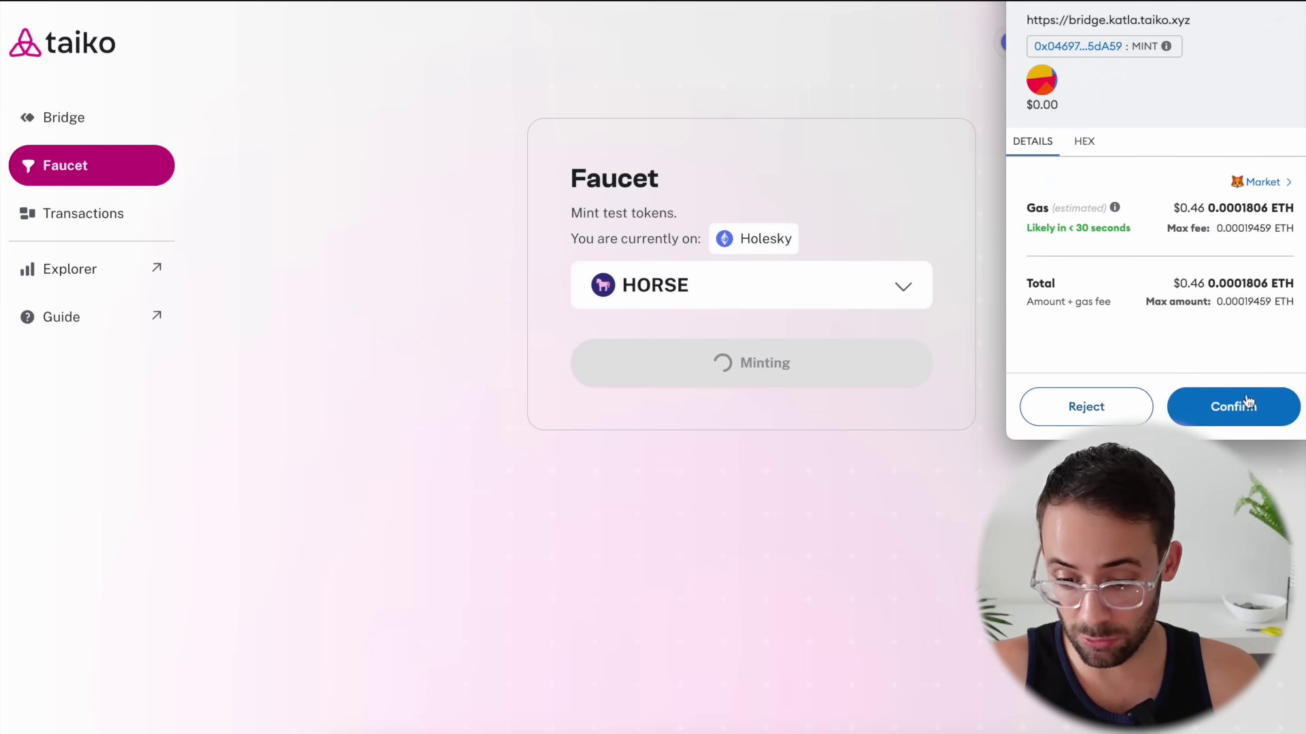
pyautogui.click(1233, 408)
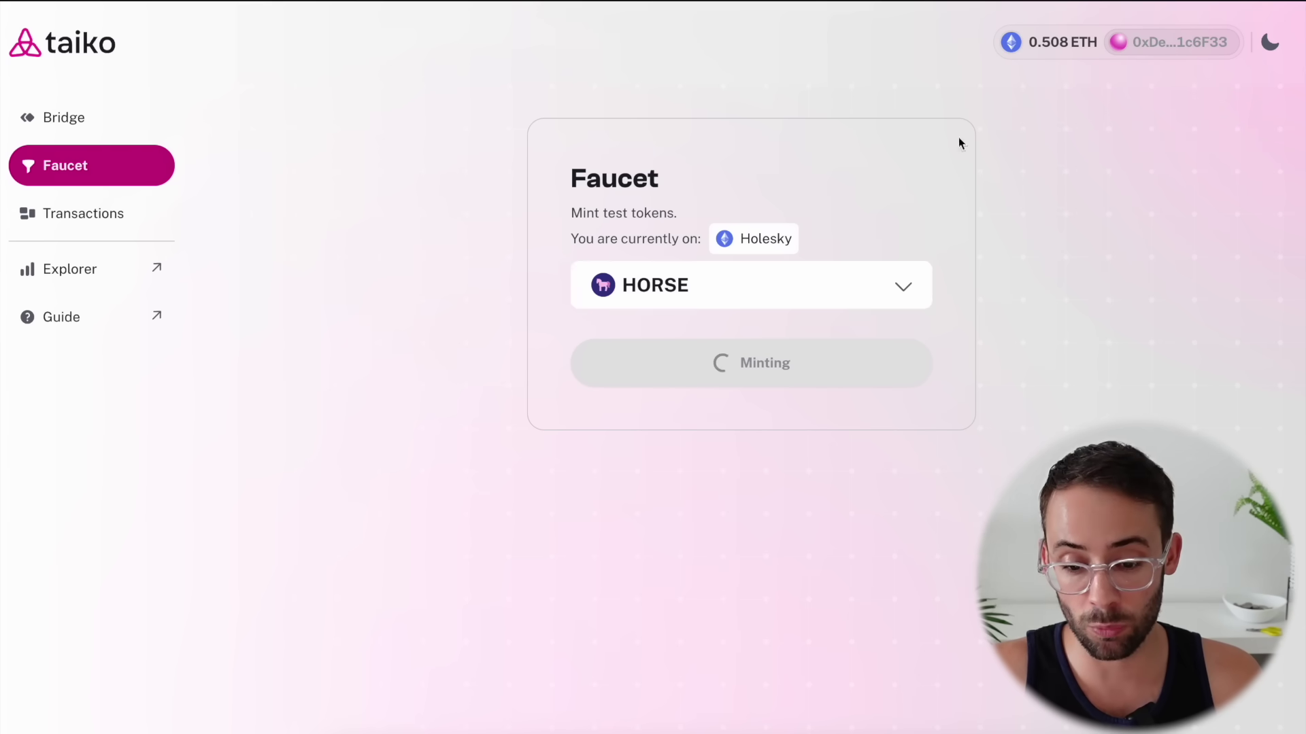
# Copy the HorseToken contract address from the docs Addresses page
pyautogui.hotkey('ctrl', 'Tab')
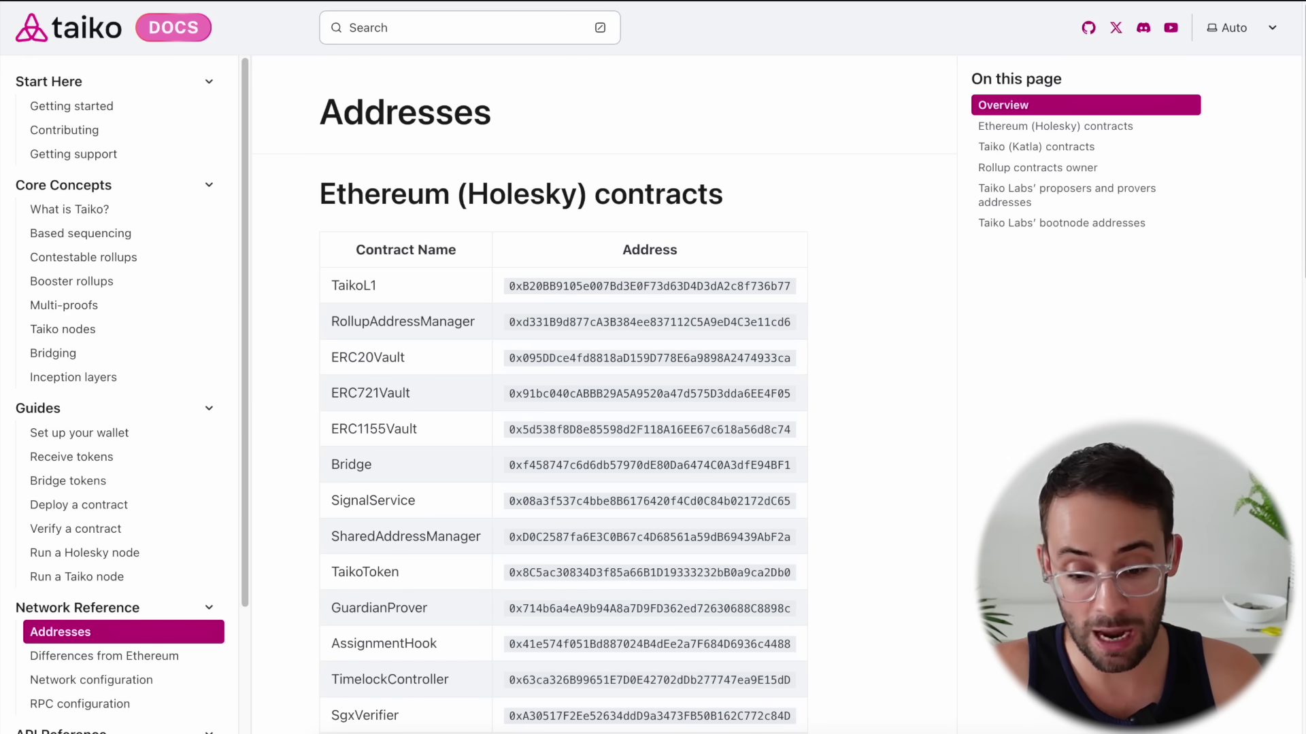
pyautogui.scroll(-3, 653, 328)
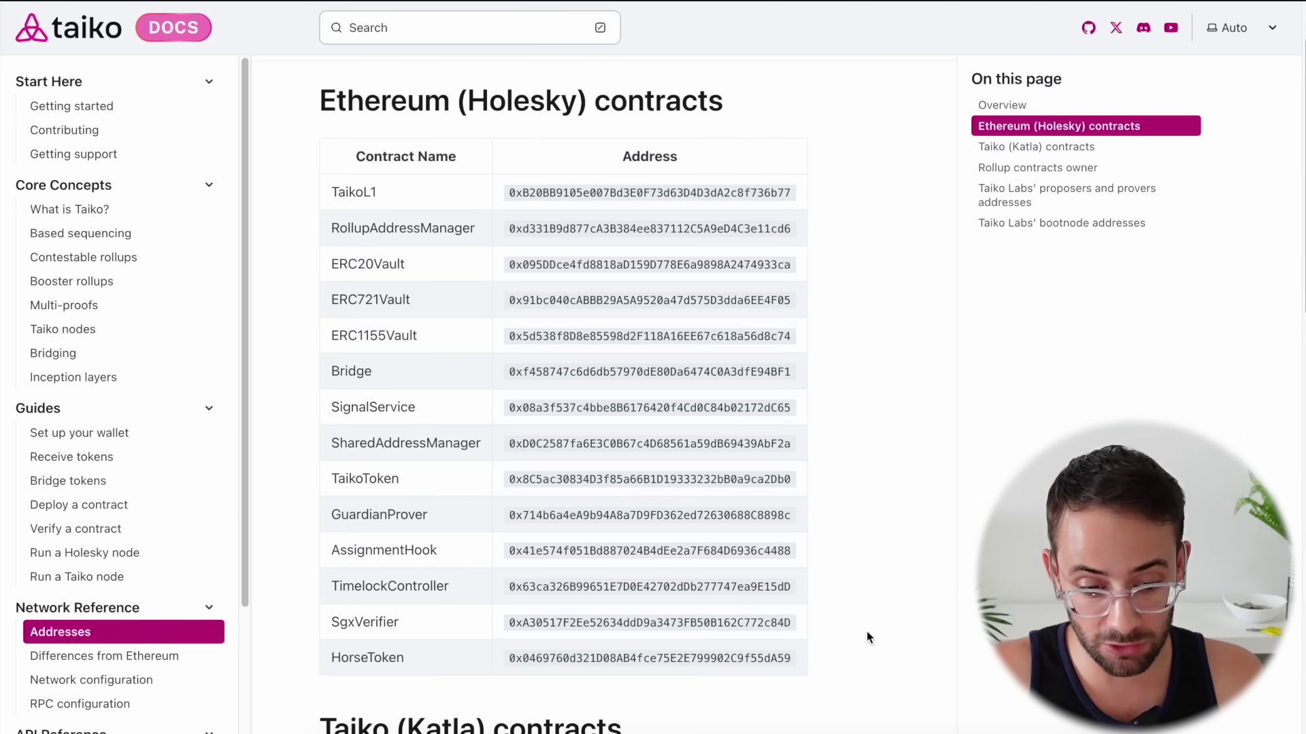
pyautogui.scroll(-1, 707, 641)
pyautogui.moveTo(508, 631); pyautogui.dragTo(797, 634)
pyautogui.hotkey('ctrl', 'c')
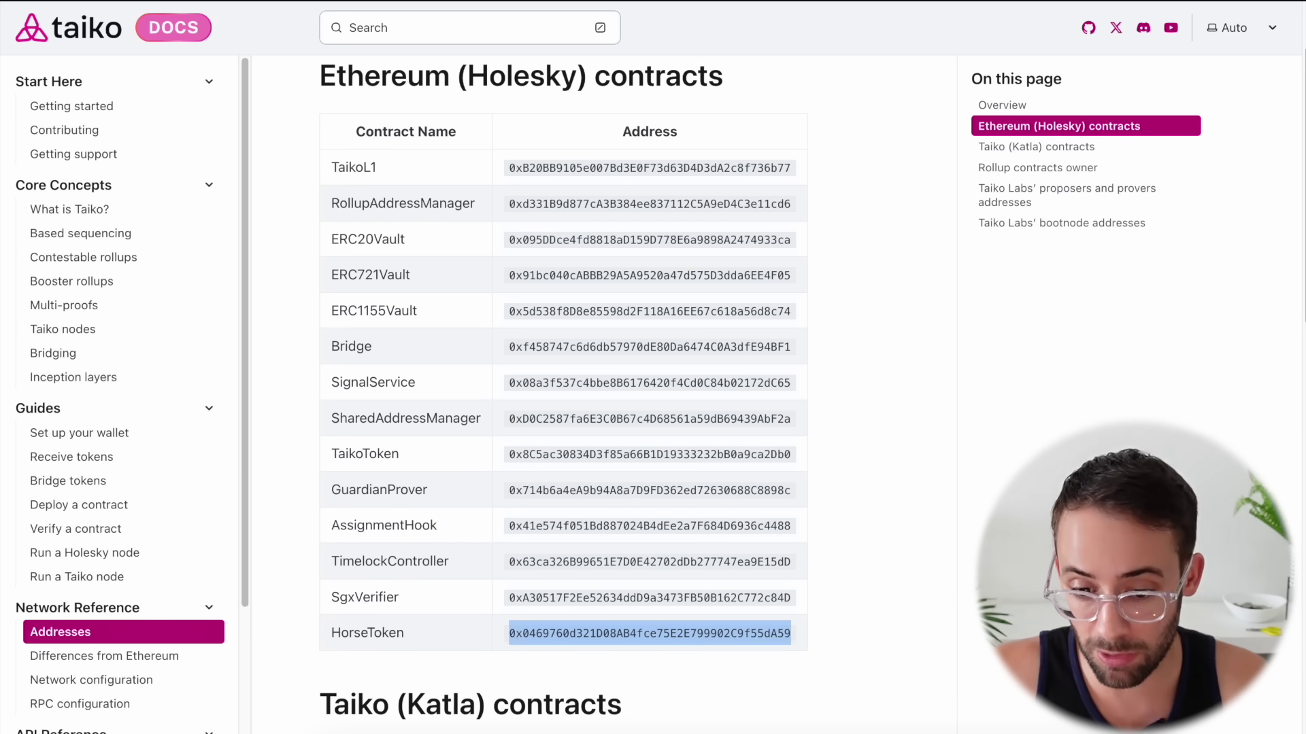
# Import HORSE into MetaMask as a custom token using the HorseToken address
pyautogui.click(952, 0)
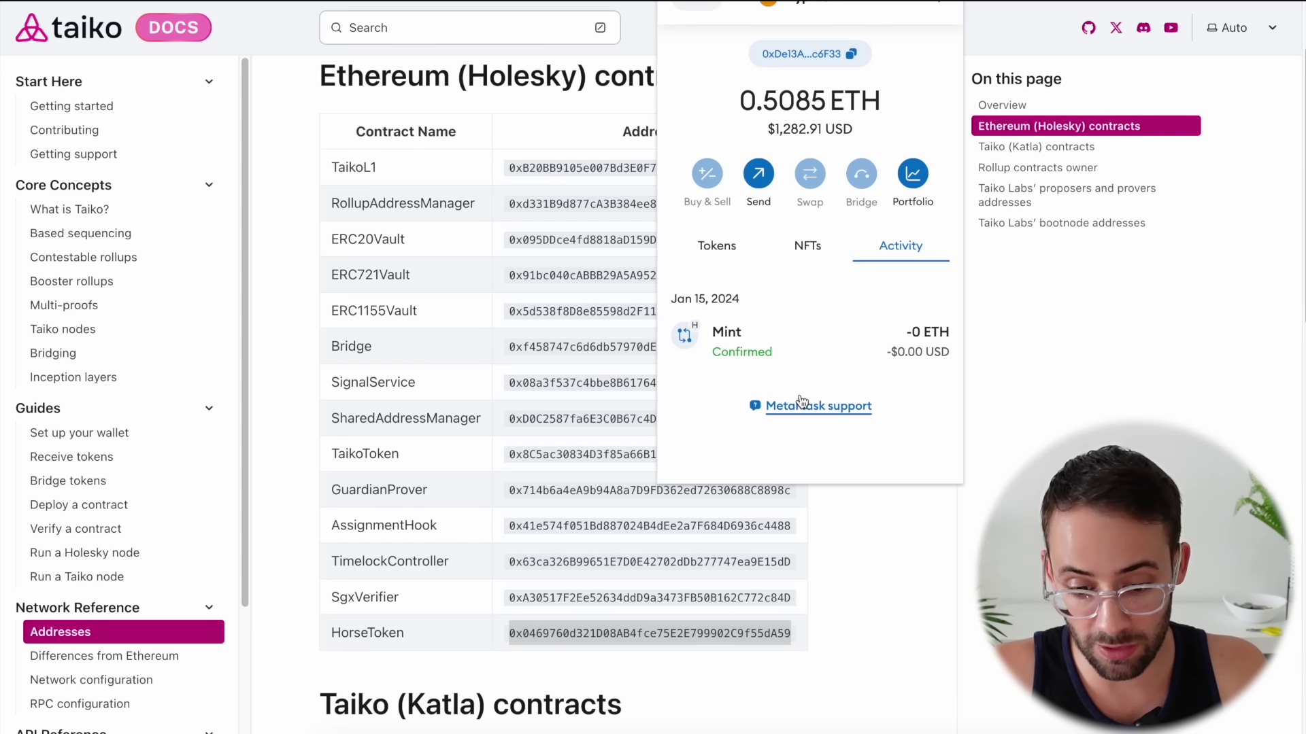
pyautogui.click(736, 253)
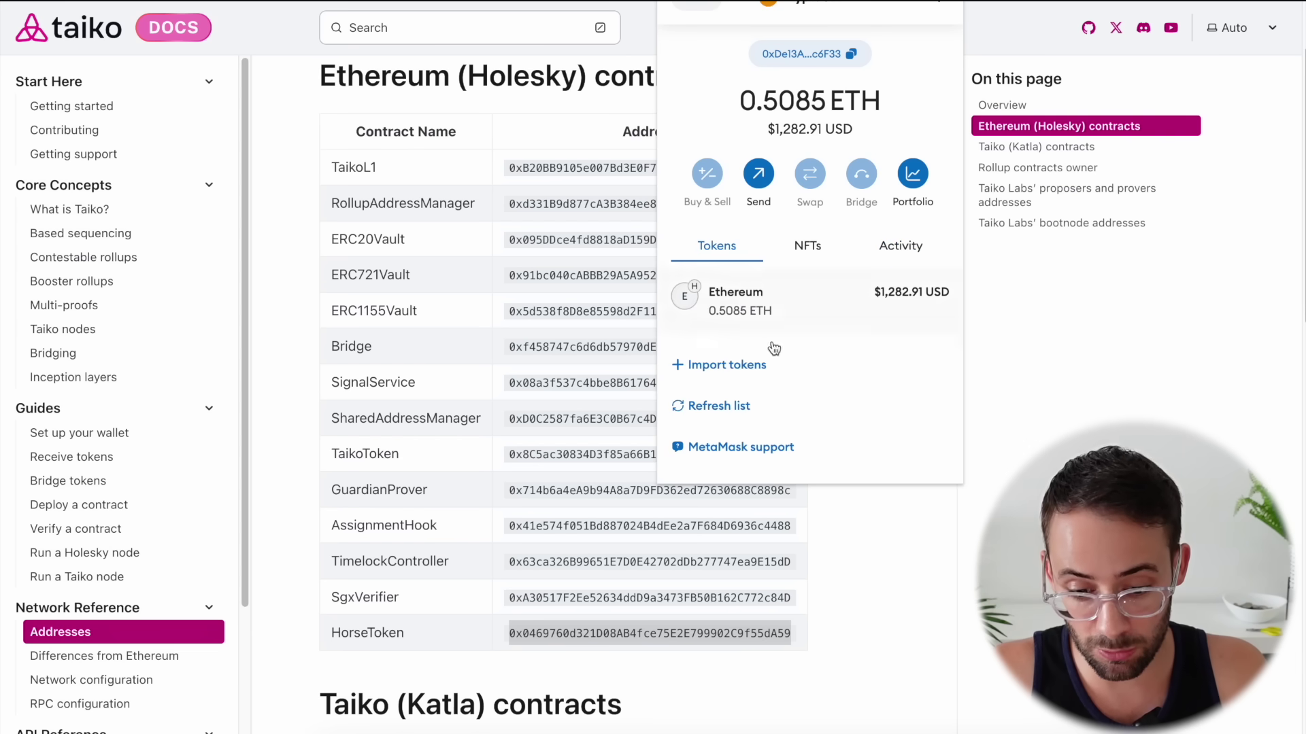
pyautogui.click(727, 367)
pyautogui.hotkey('ctrl', 'v')
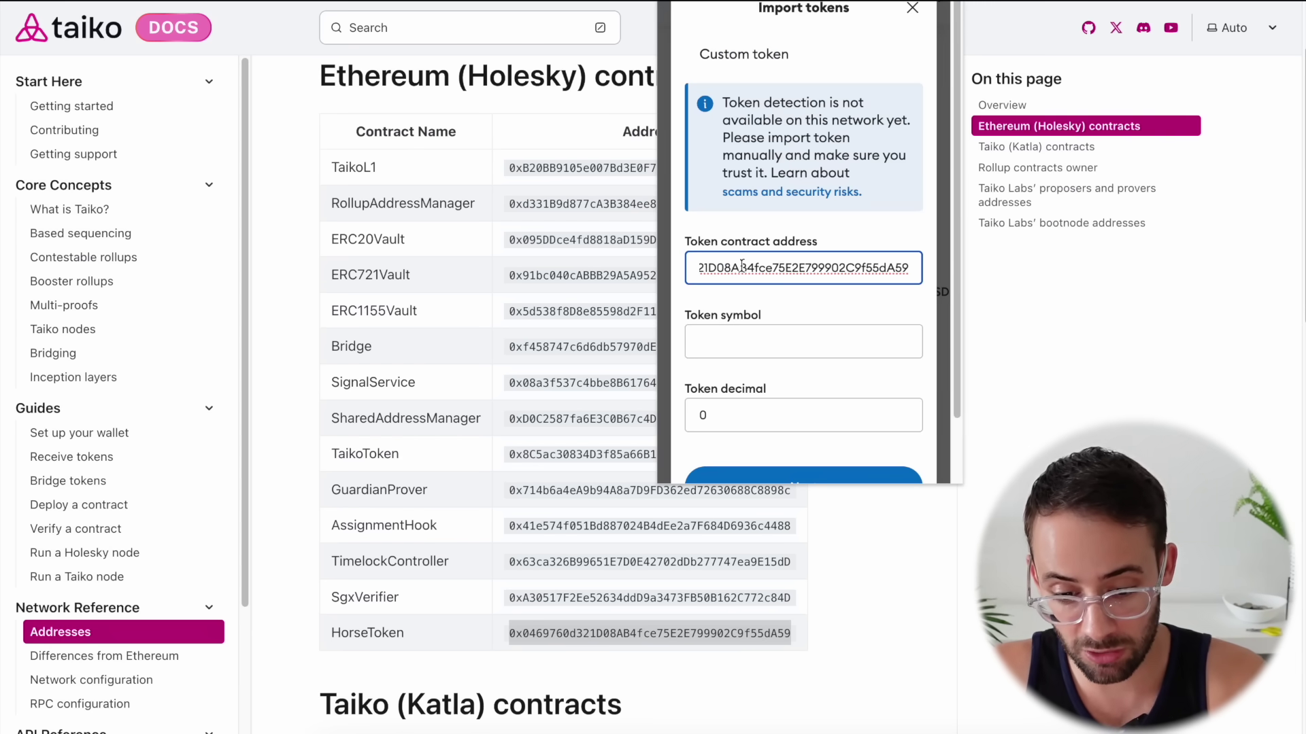
pyautogui.scroll(-2, 822, 355)
pyautogui.click(810, 405)
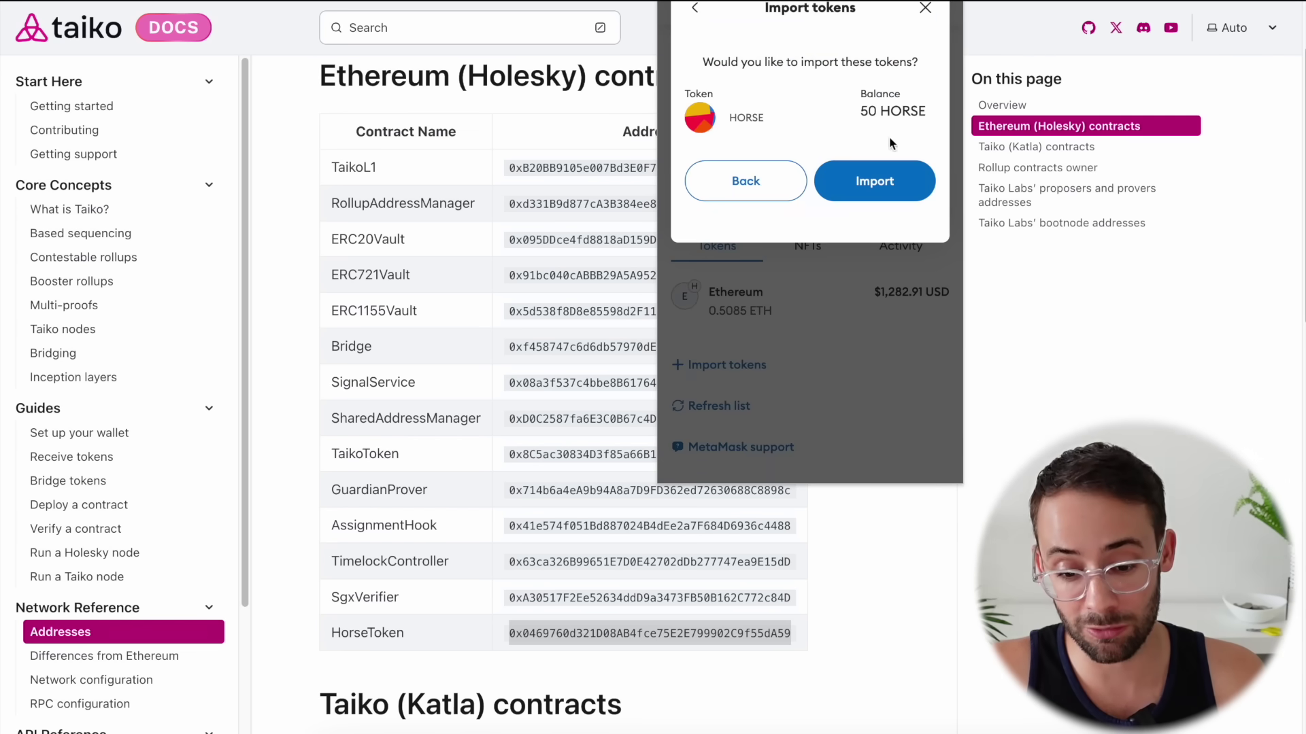
pyautogui.click(885, 188)
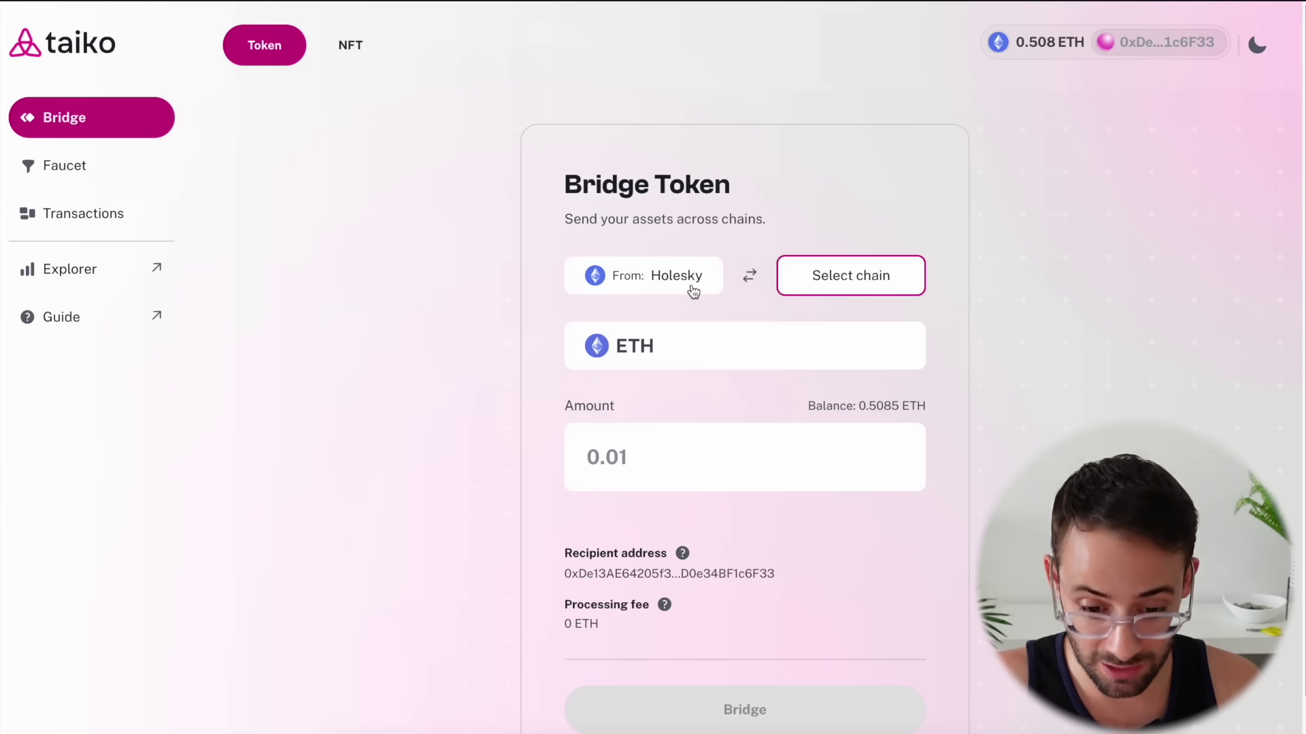
# Bridge 0.4 ETH from Holesky to Katla and confirm the transfer in MetaMask
pyautogui.click(845, 280)
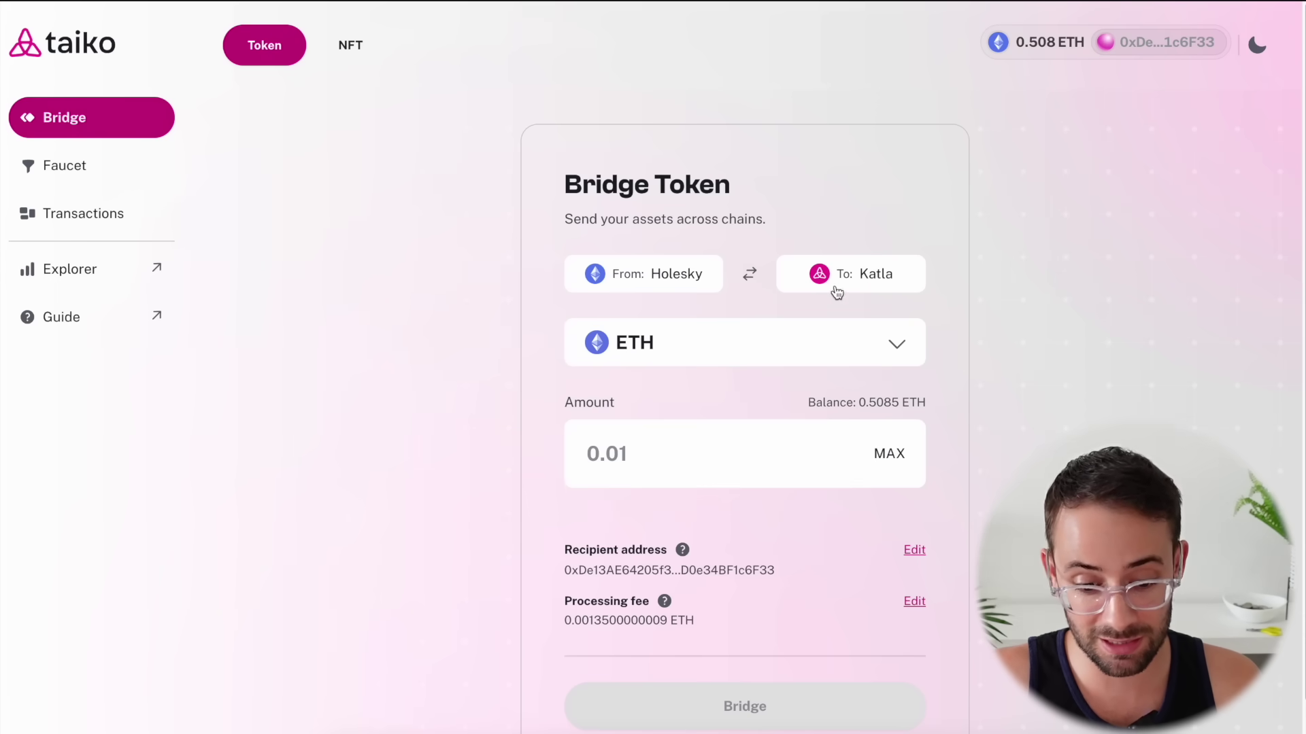
pyautogui.scroll(-1, 585, 446)
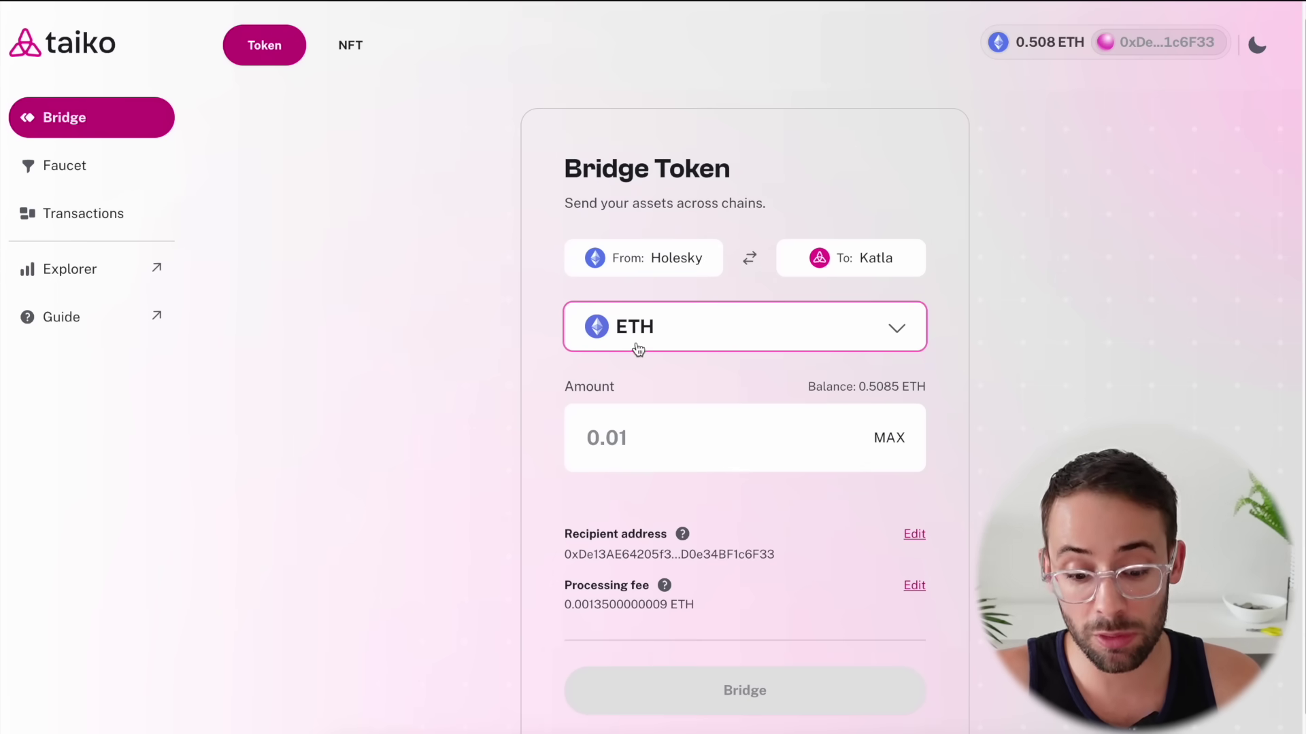
pyautogui.click(612, 439)
pyautogui.write('0.4')
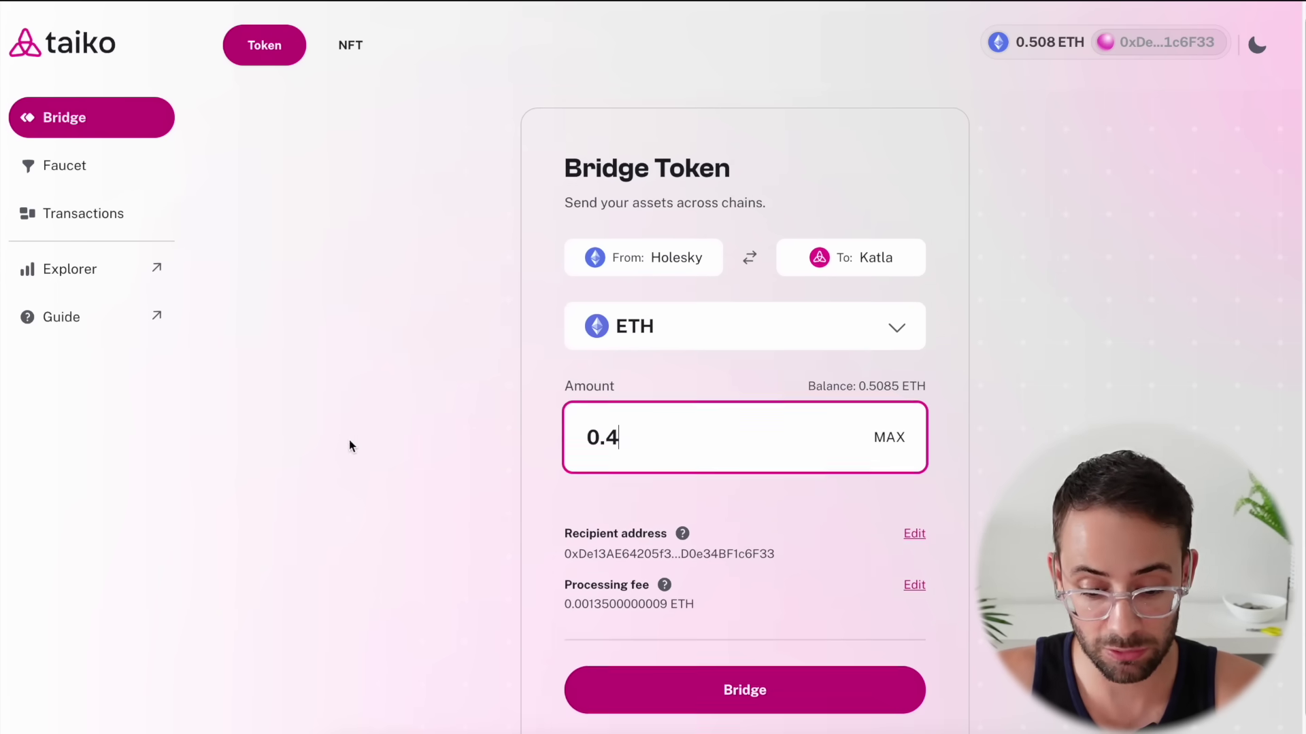
pyautogui.scroll(-1, 487, 534)
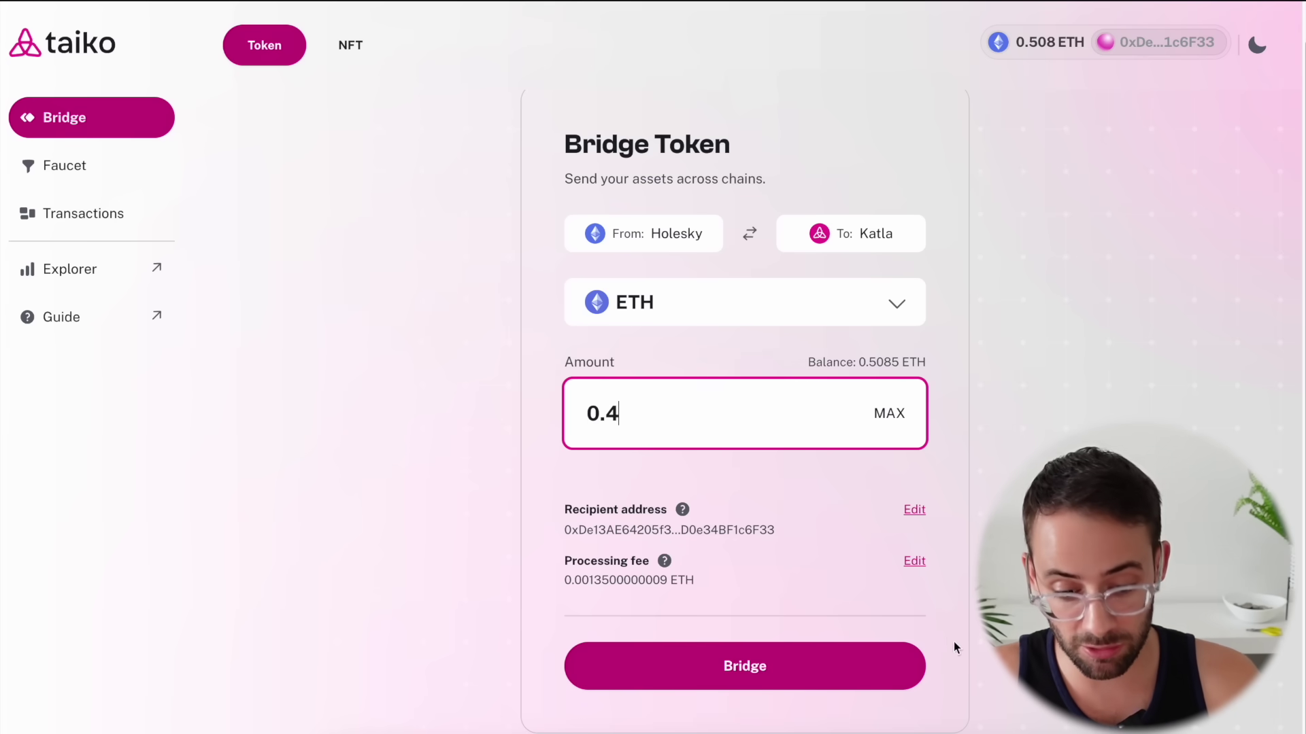
pyautogui.scroll(-1, 942, 633)
pyautogui.click(738, 656)
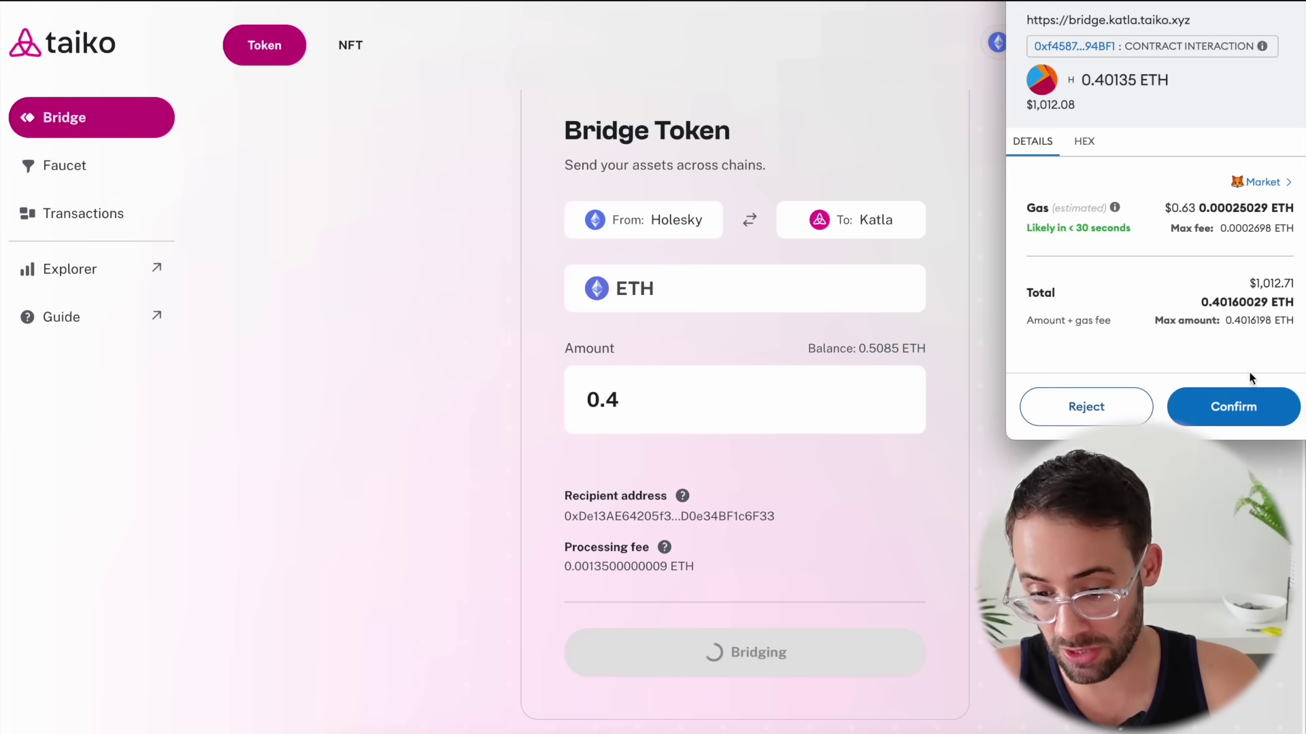
pyautogui.click(1248, 406)
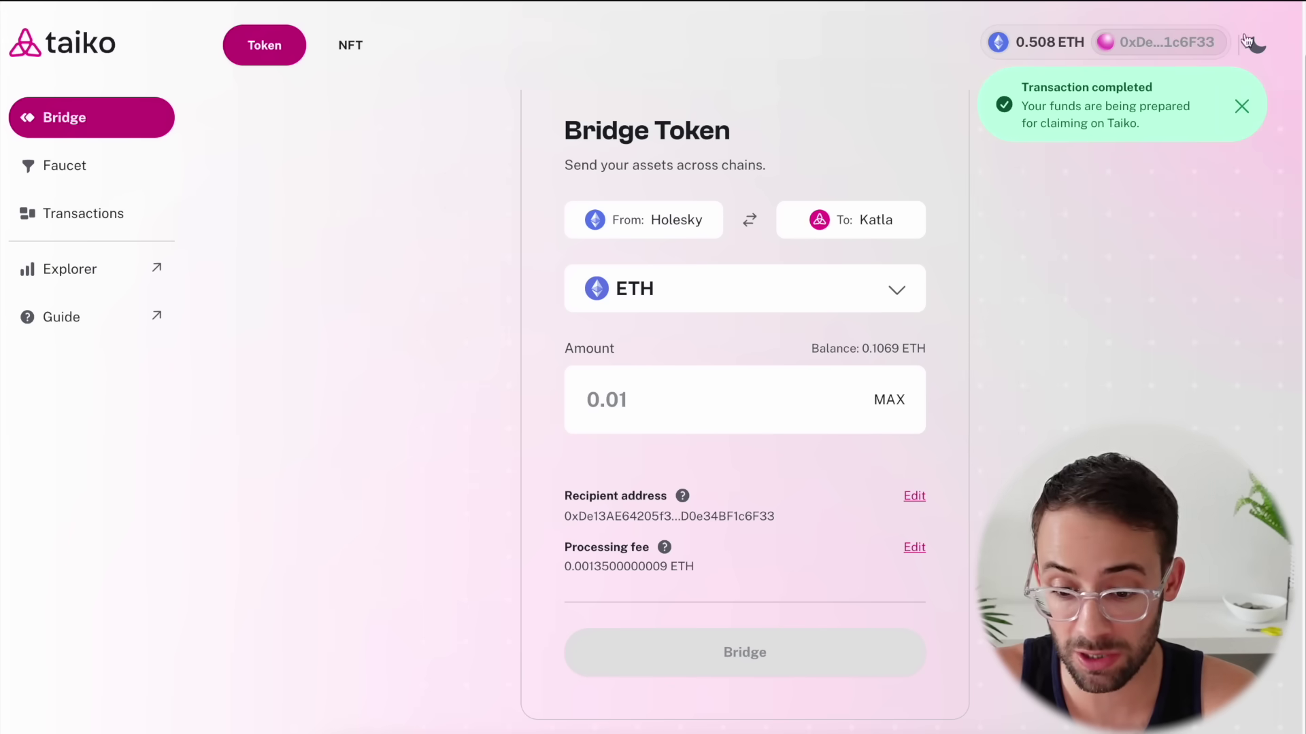
pyautogui.click(846, 296)
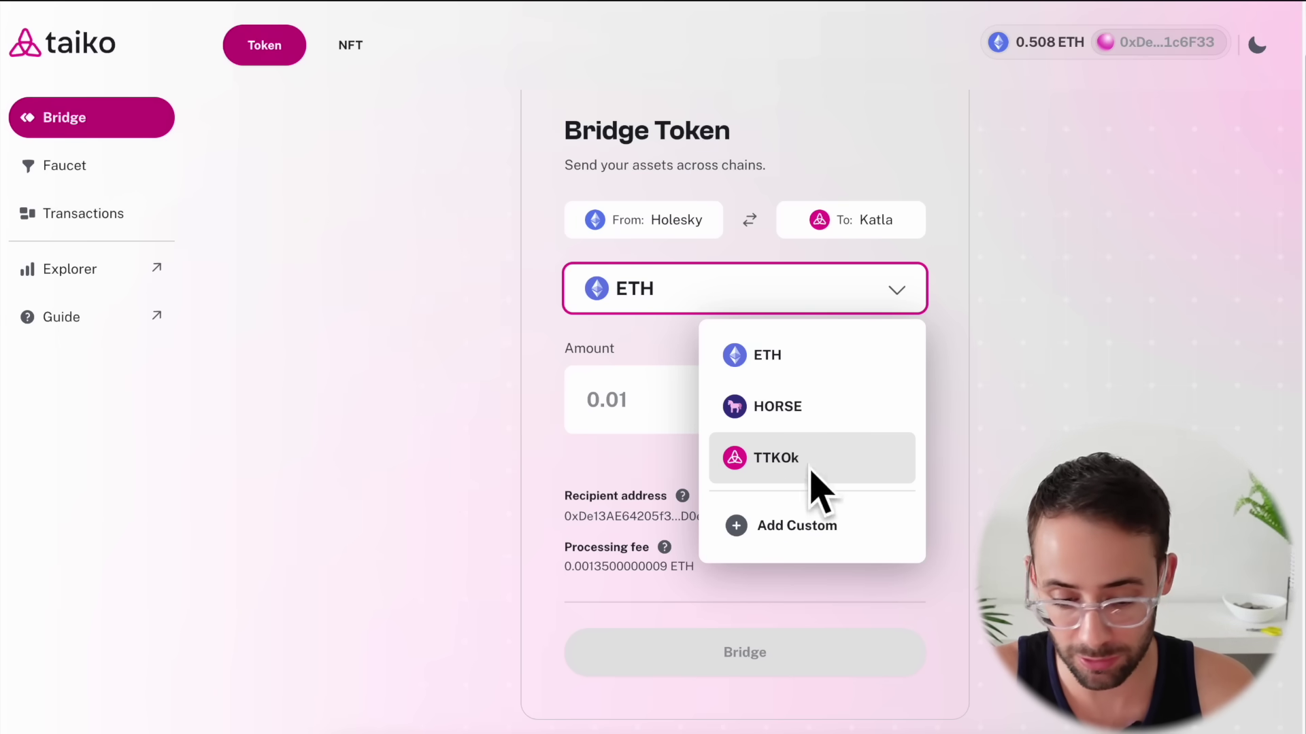
# Approve the full 50 HORSE for bridging, then switch the wallet to Taiko Katla L2
pyautogui.click(777, 406)
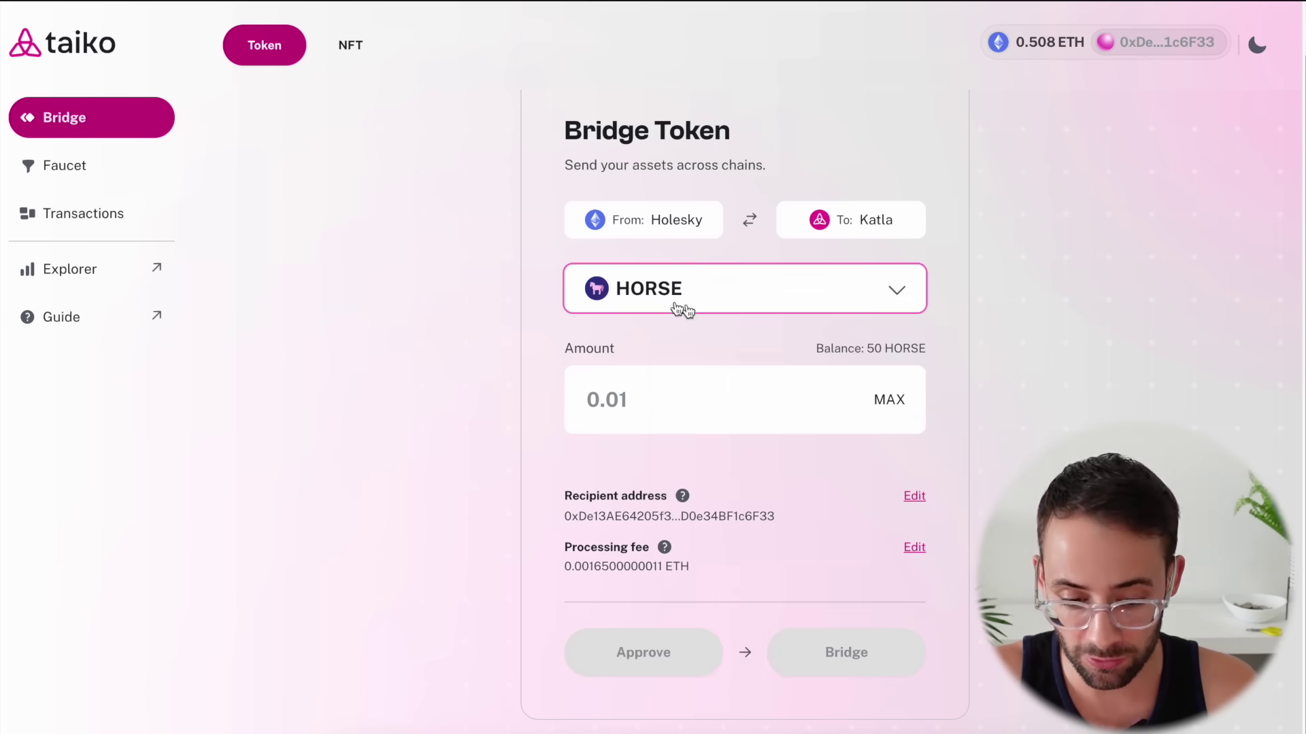
pyautogui.click(884, 402)
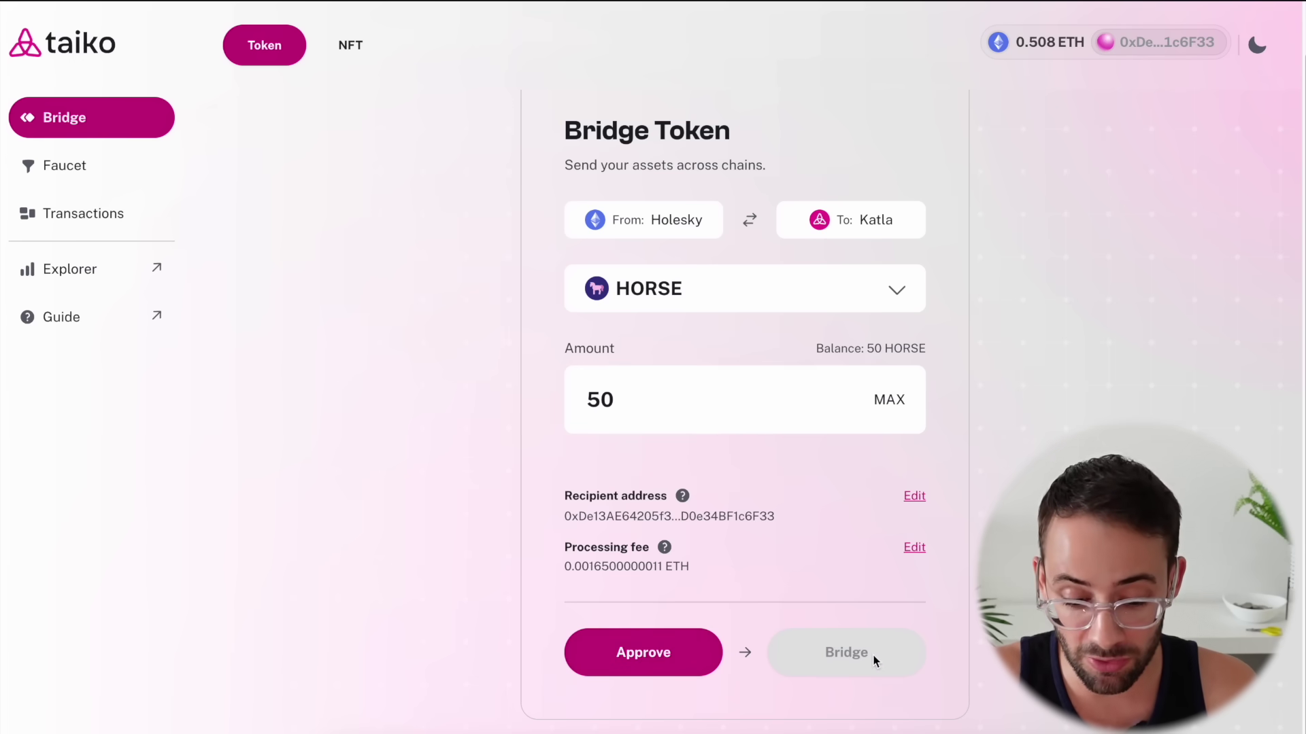
pyautogui.click(680, 665)
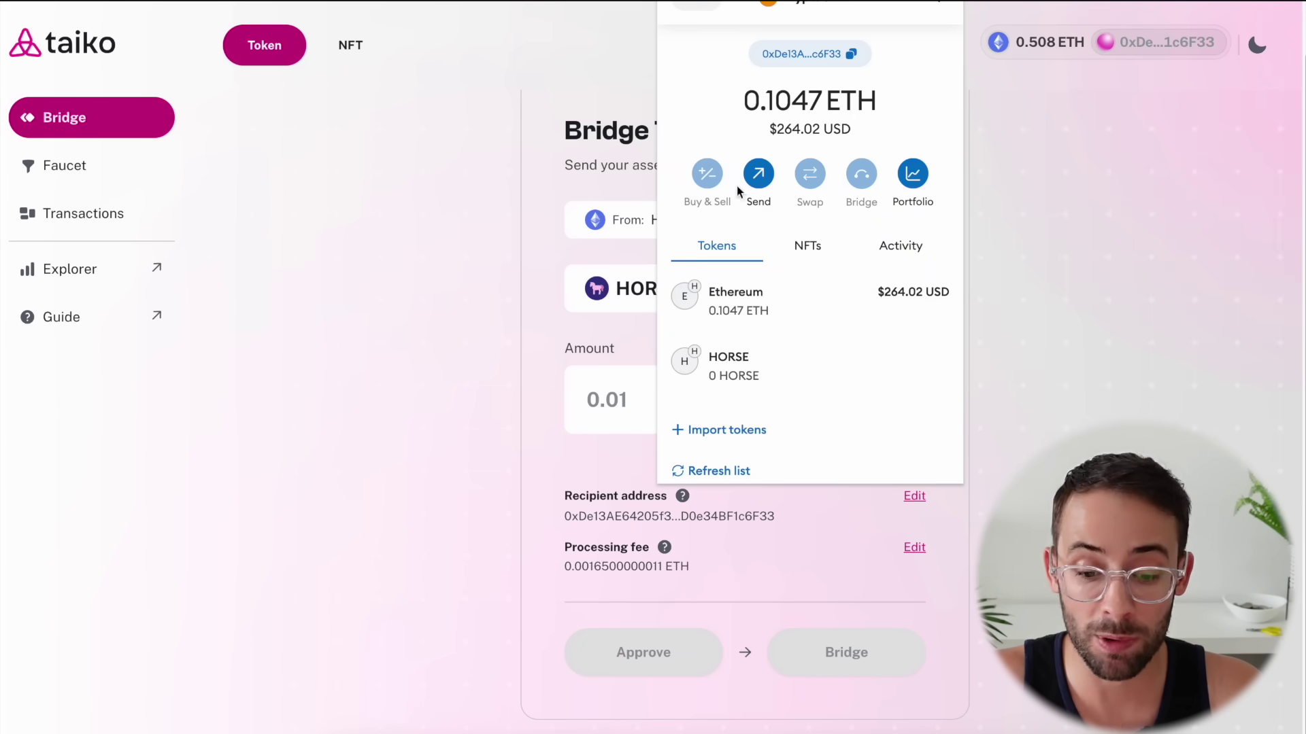
pyautogui.scroll(-1, 785, 326)
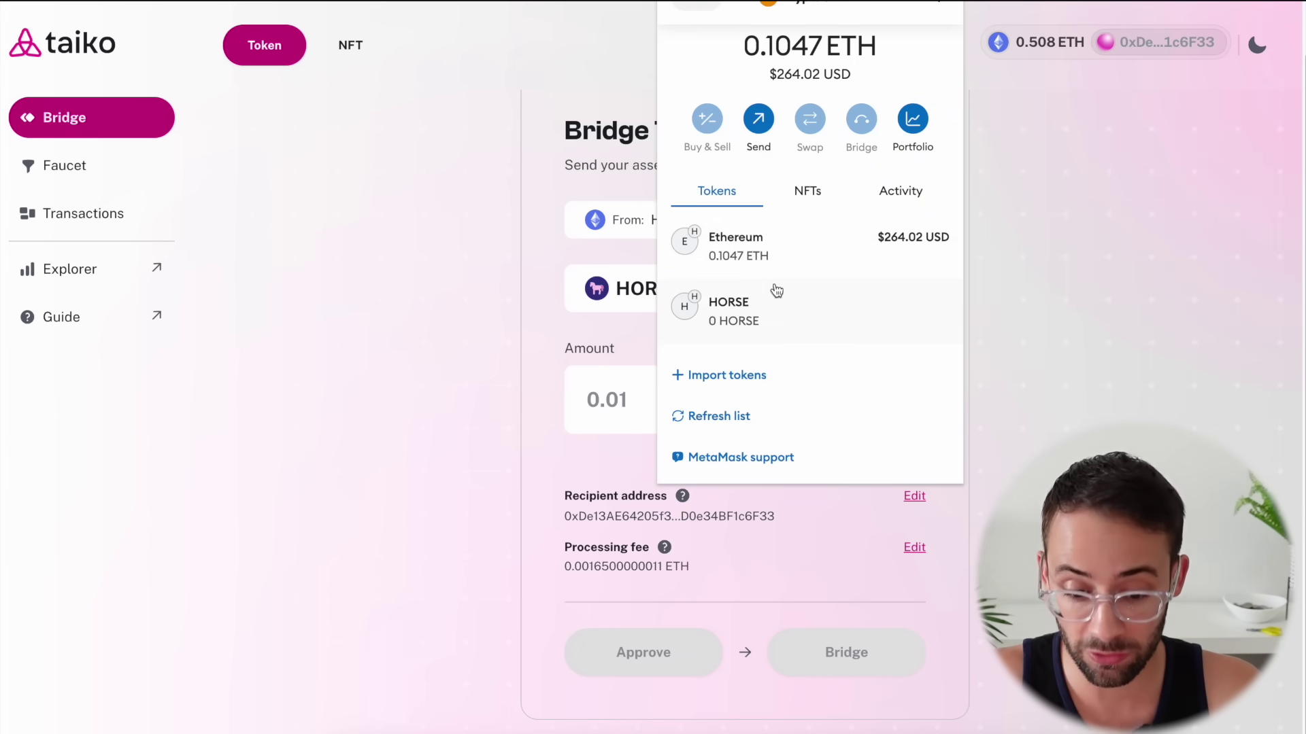
pyautogui.scroll(1, 782, 102)
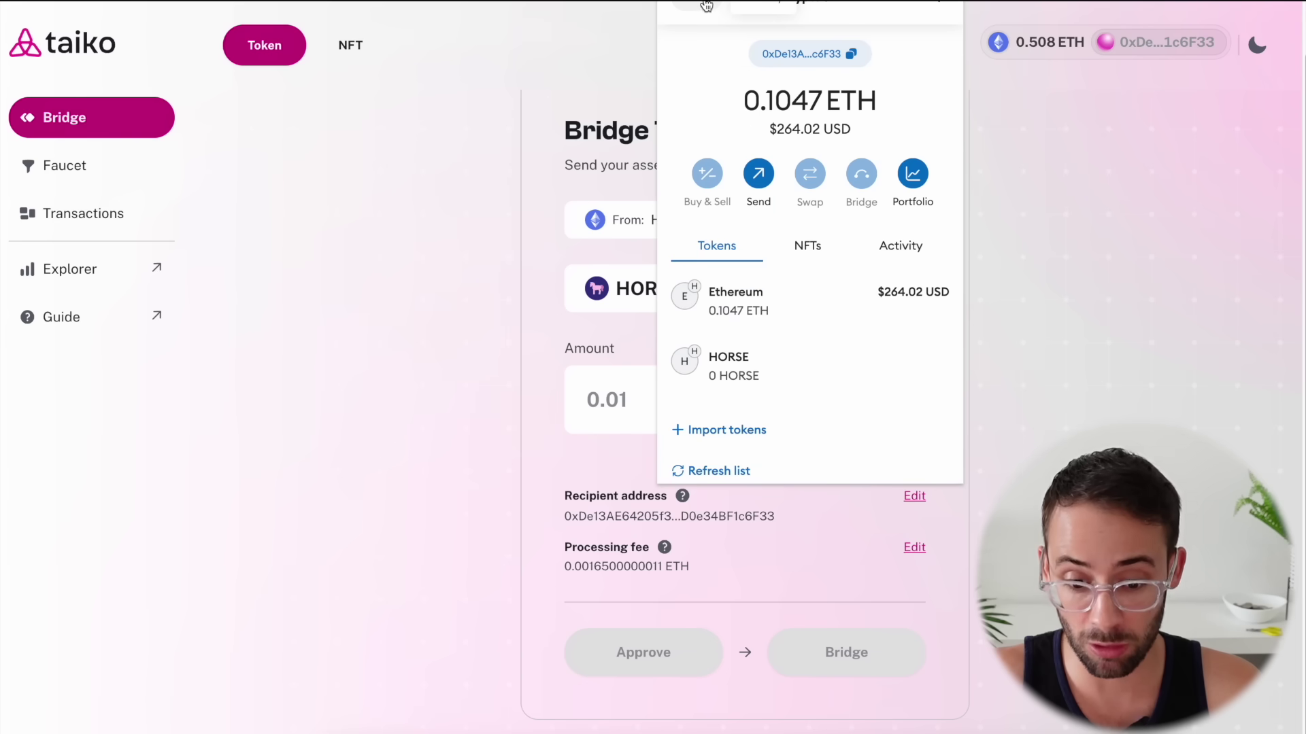
pyautogui.click(694, 8)
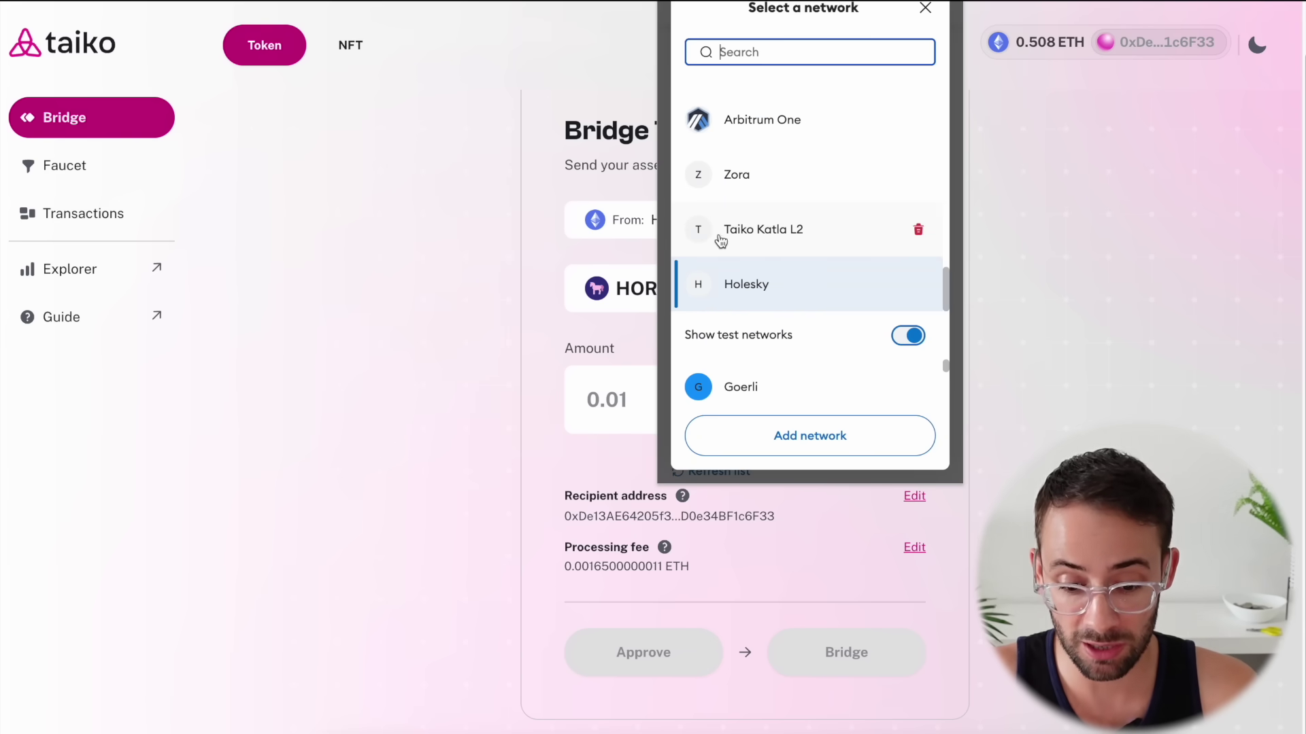
pyautogui.click(792, 238)
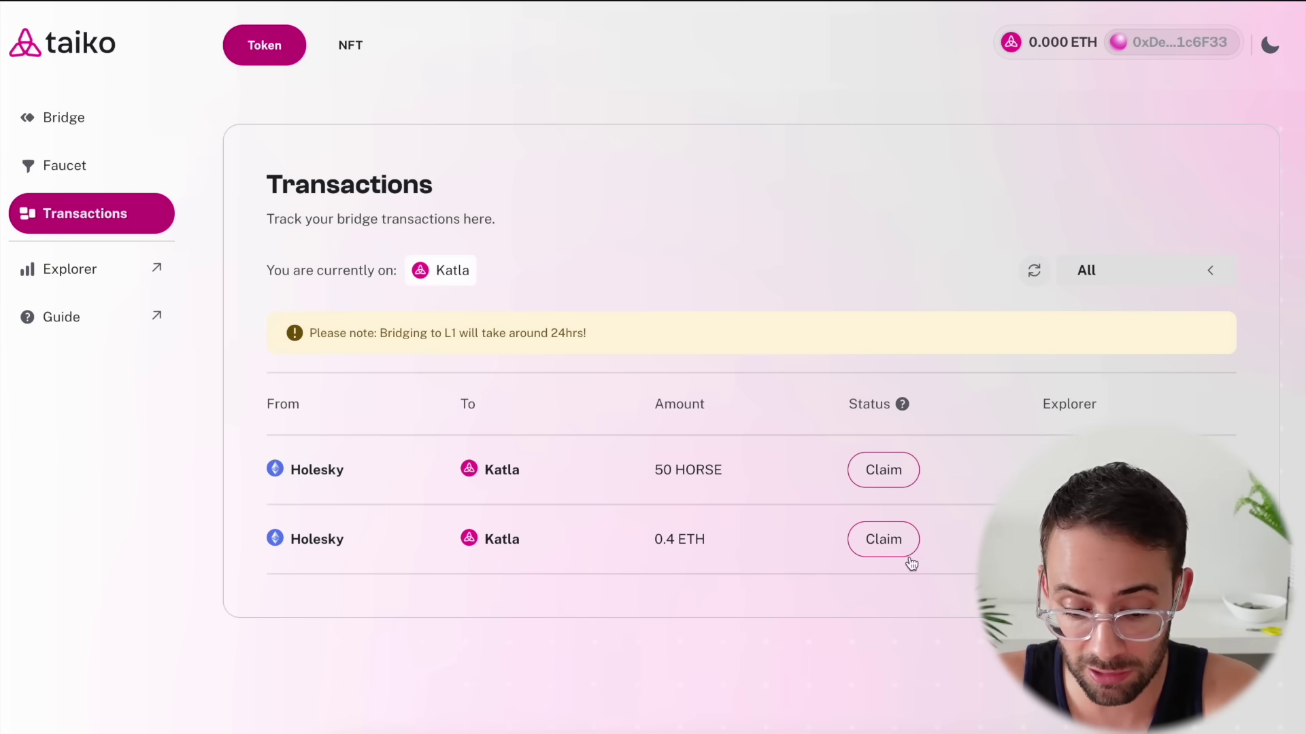
# Try claiming the 0.4 ETH and 50 HORSE transfers, noting the relayer claims them automatically
pyautogui.click(886, 548)
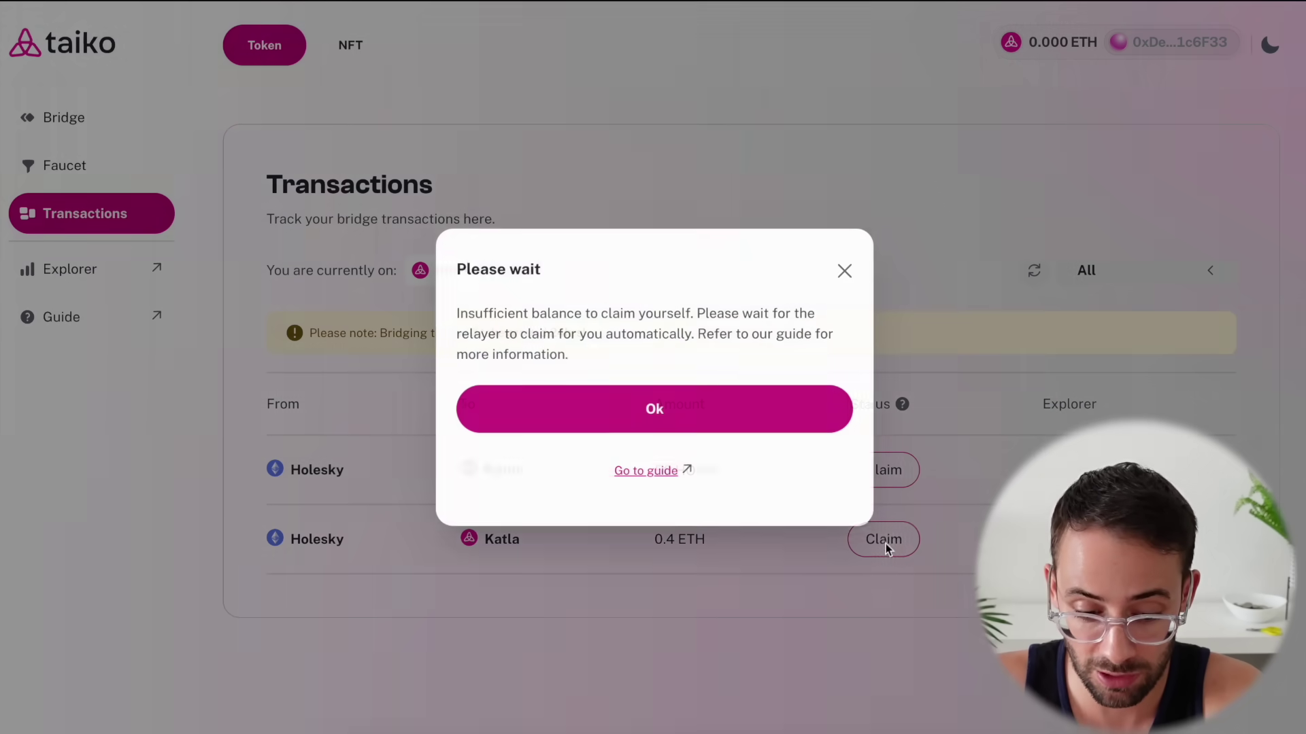
pyautogui.click(639, 408)
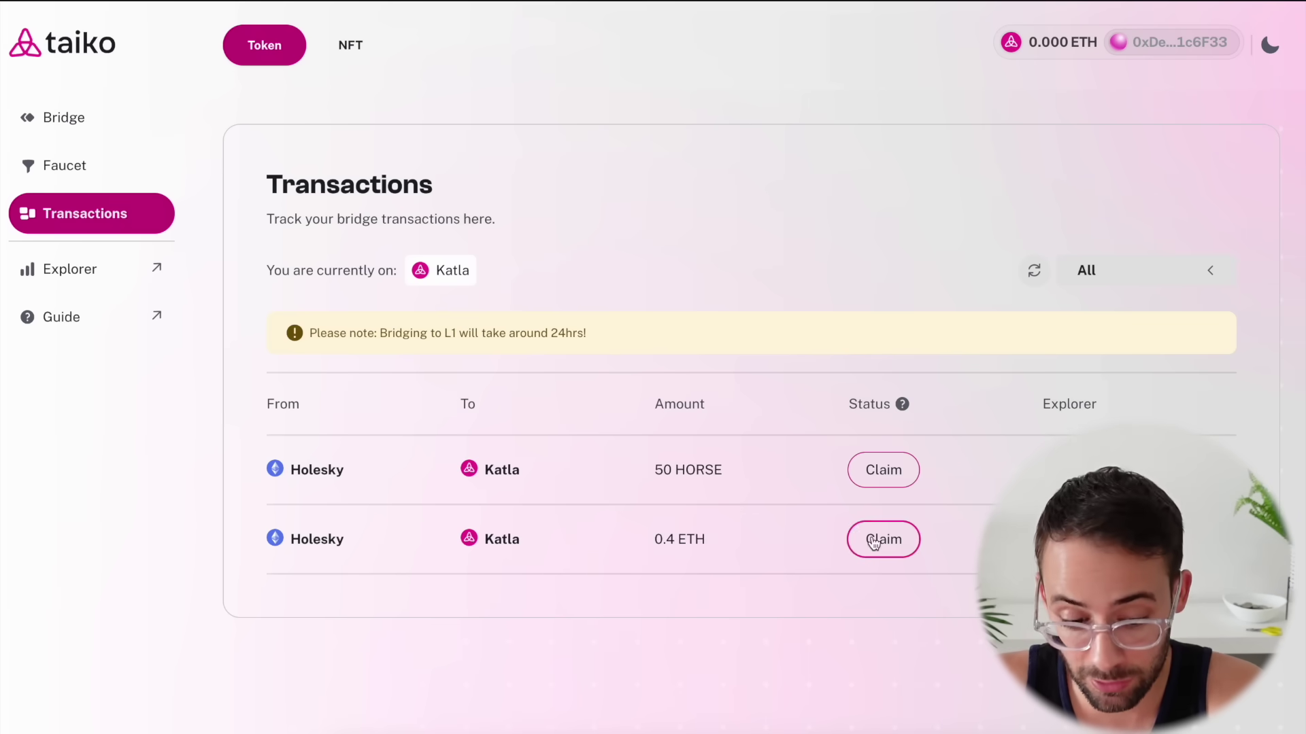
pyautogui.click(877, 470)
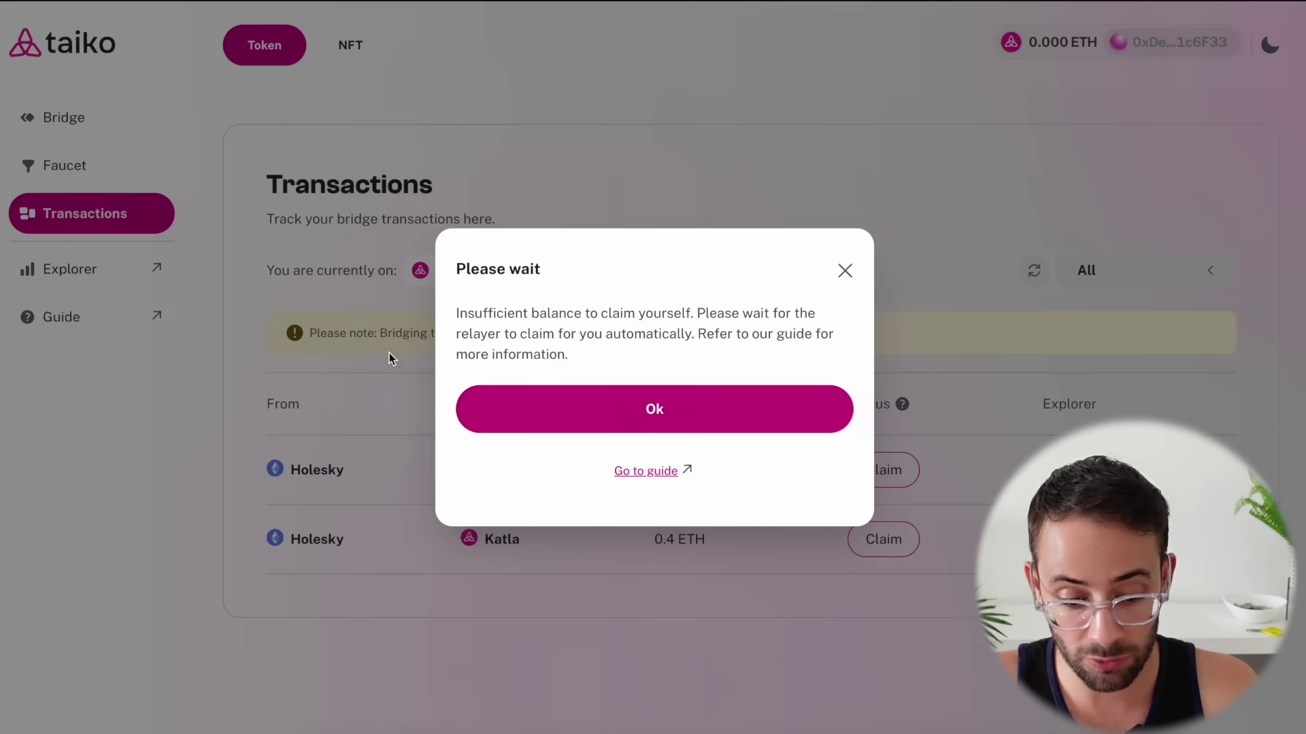
pyautogui.moveTo(479, 333); pyautogui.dragTo(688, 342)
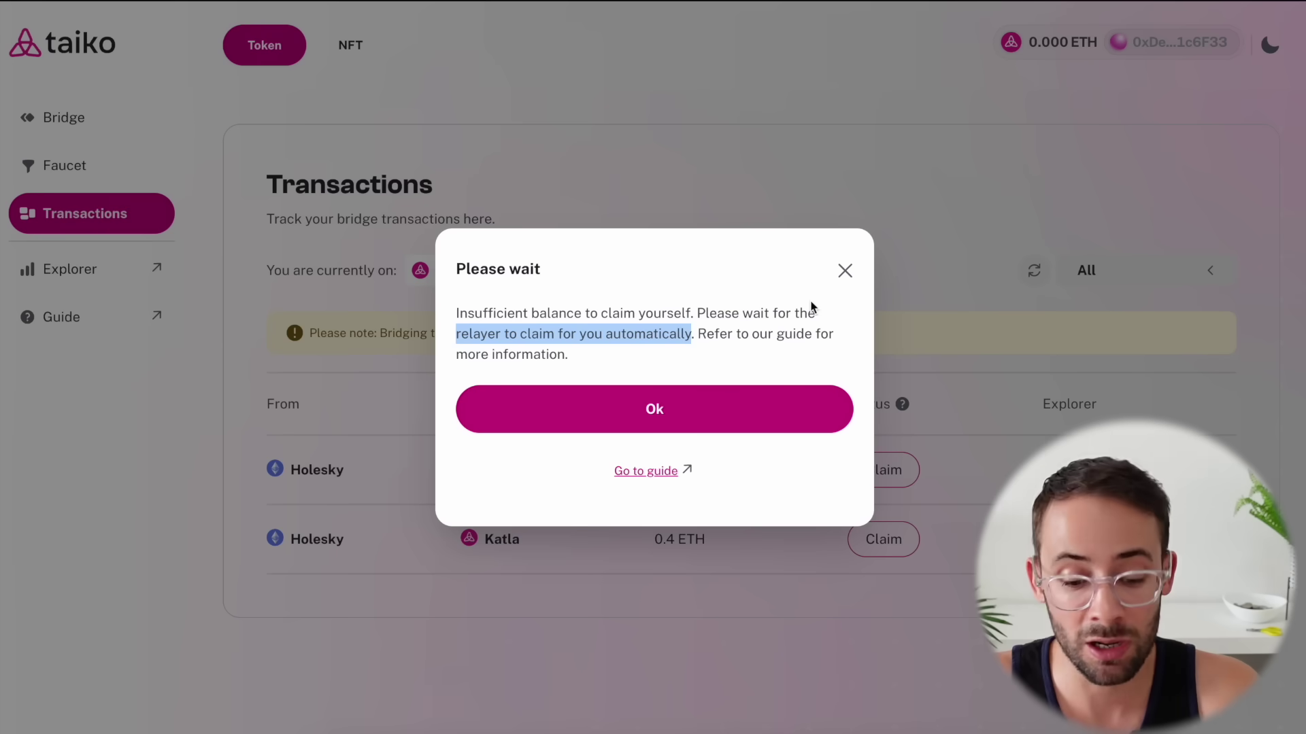
pyautogui.click(845, 271)
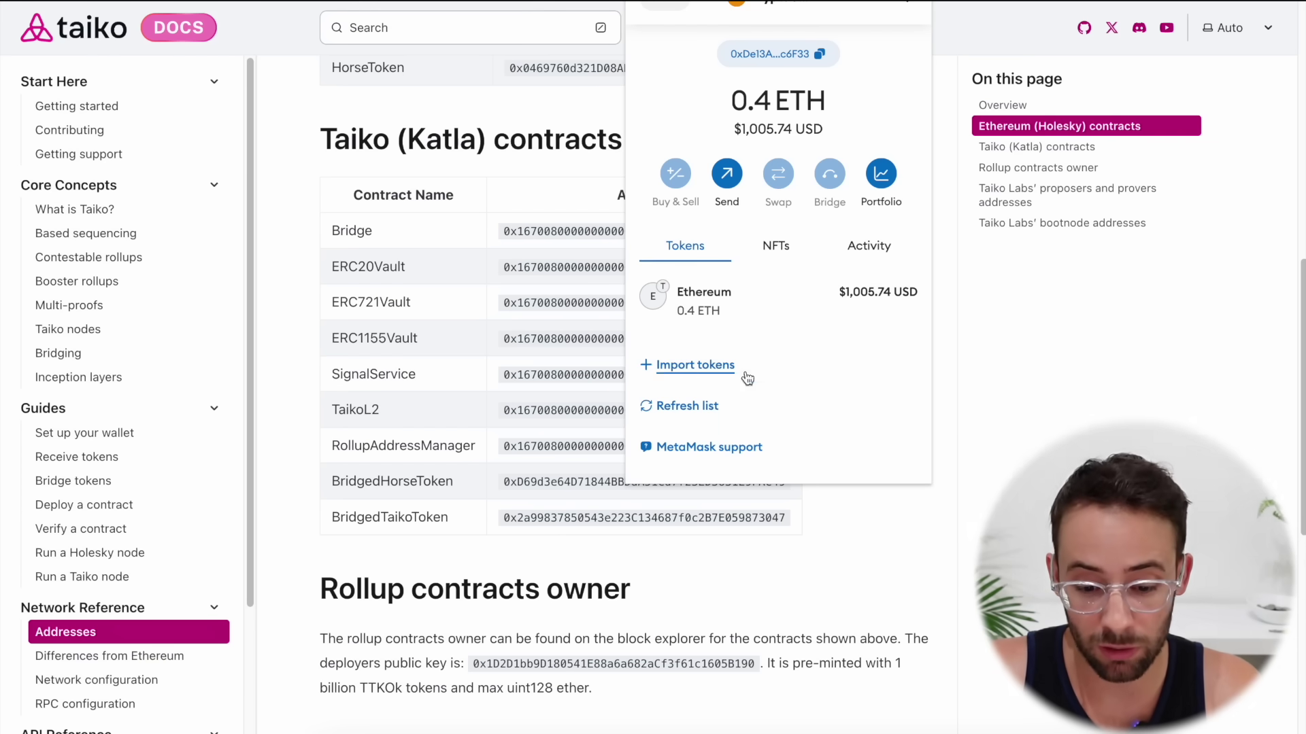
# Copy the BridgedHorseToken address from the docs' Katla contract addresses
pyautogui.press('Escape')
pyautogui.scroll(1, 317, 161)
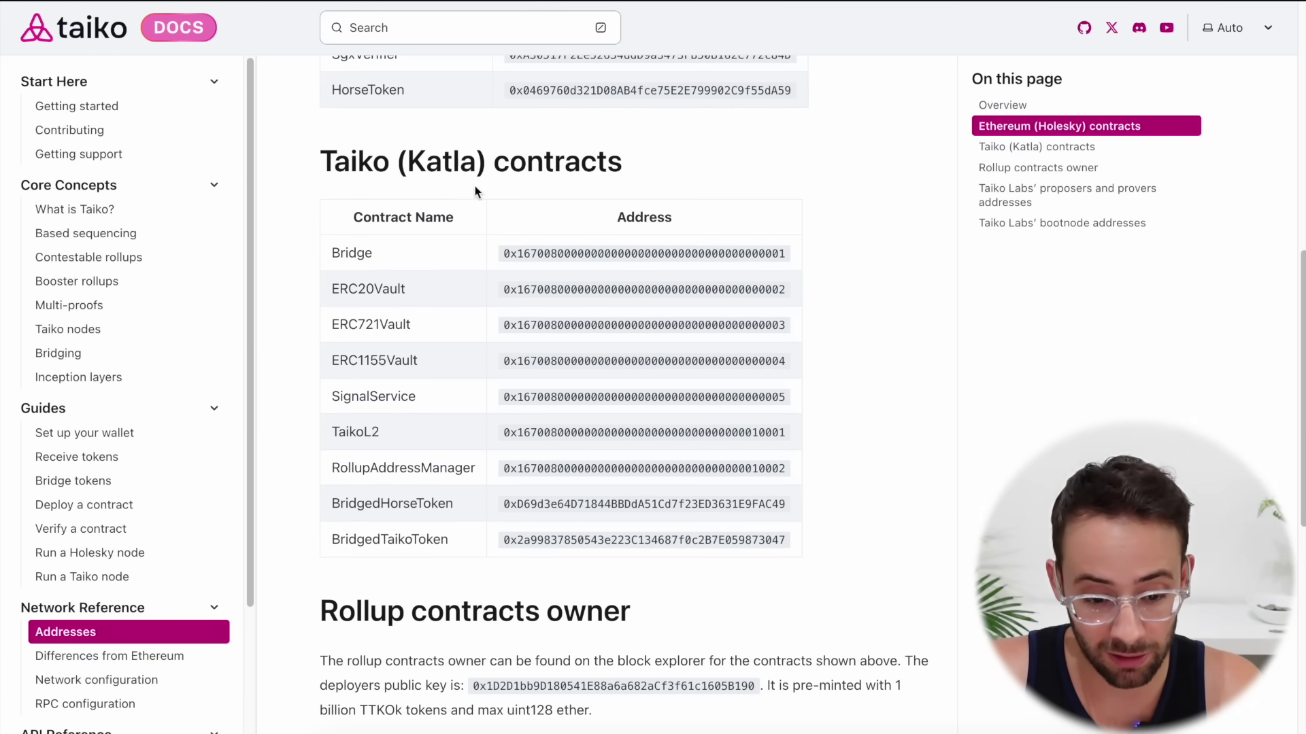
pyautogui.scroll(-1, 365, 495)
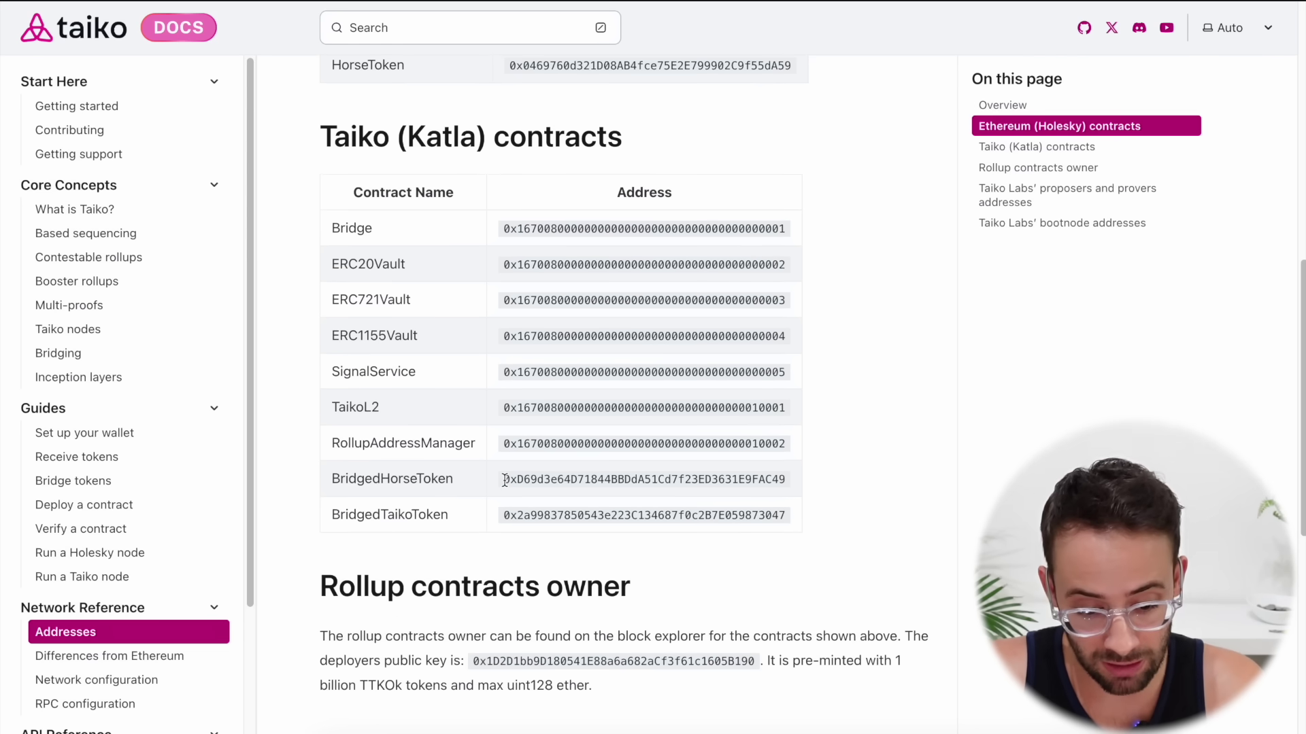
pyautogui.moveTo(504, 480); pyautogui.dragTo(789, 480)
pyautogui.hotkey('ctrl', 'c')
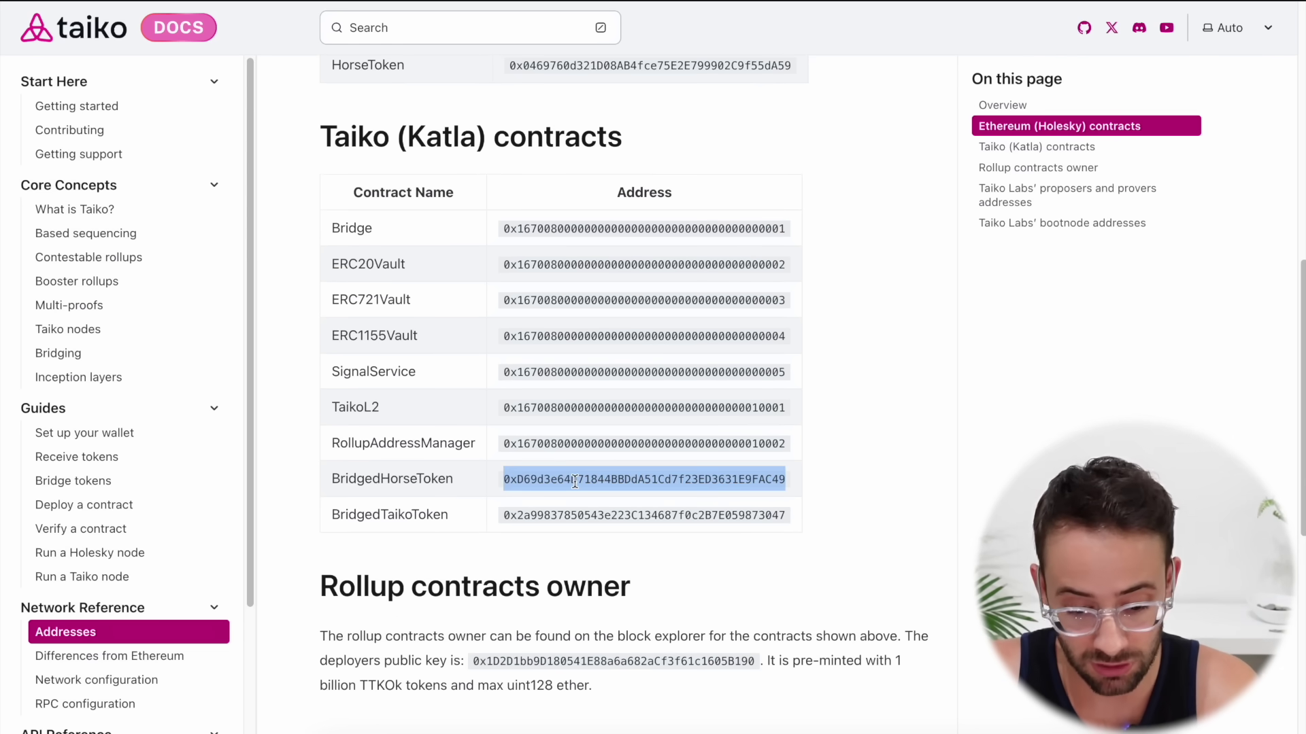
# Import the BridgedHorseToken address into MetaMask, adding HORSE.t to the wallet
pyautogui.click(911, 1)
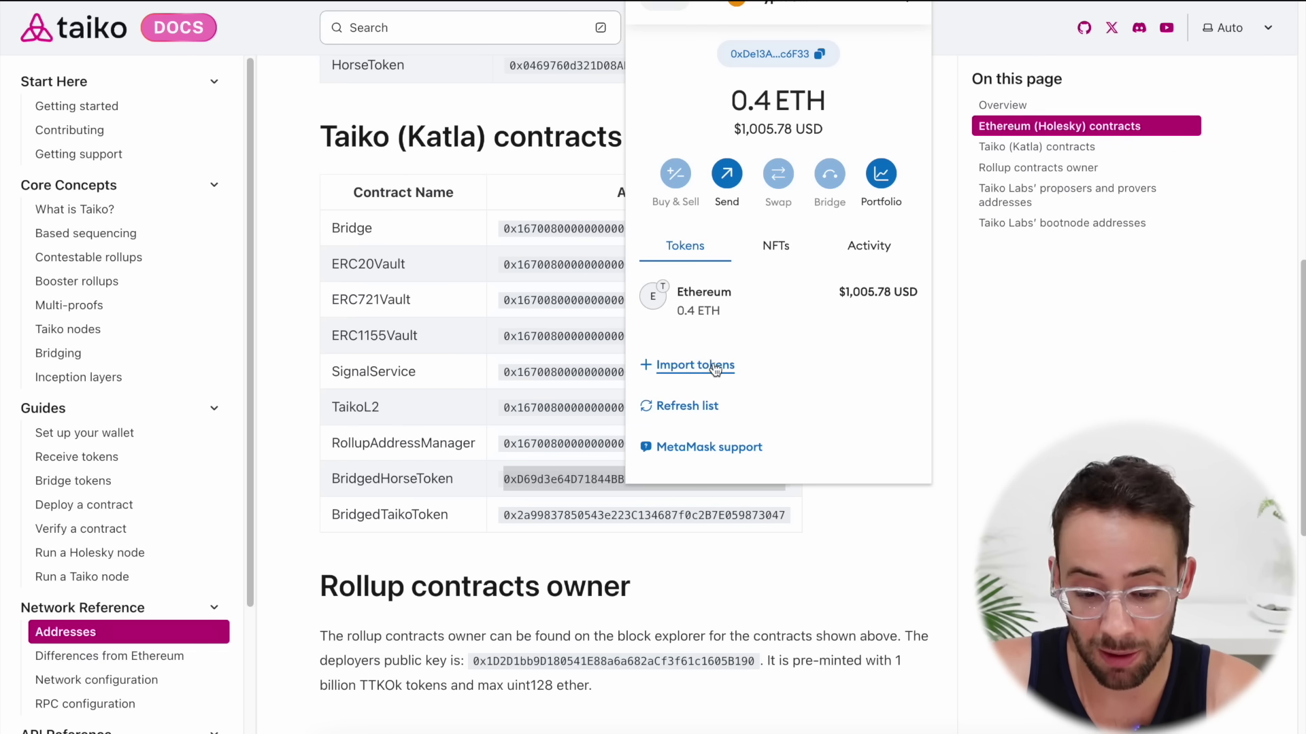
pyautogui.click(714, 367)
pyautogui.hotkey('ctrl', 'v')
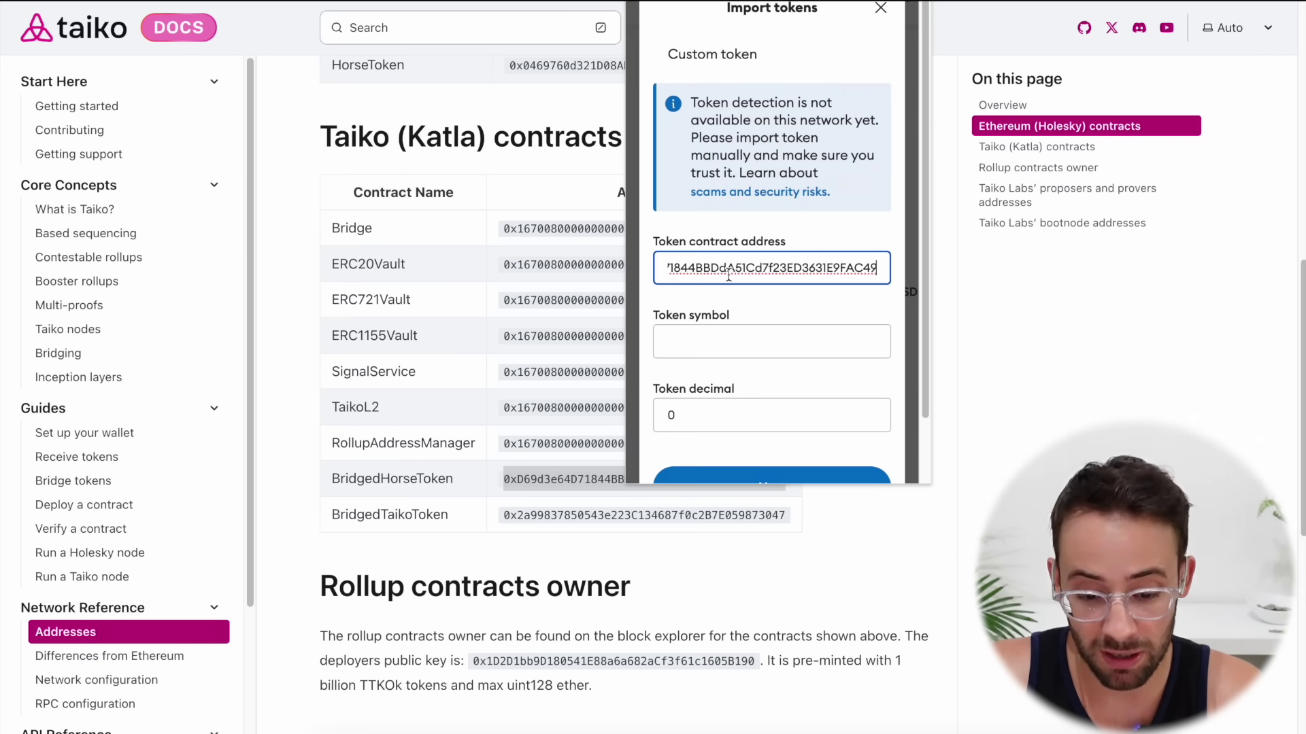
pyautogui.scroll(-1, 781, 408)
pyautogui.click(781, 410)
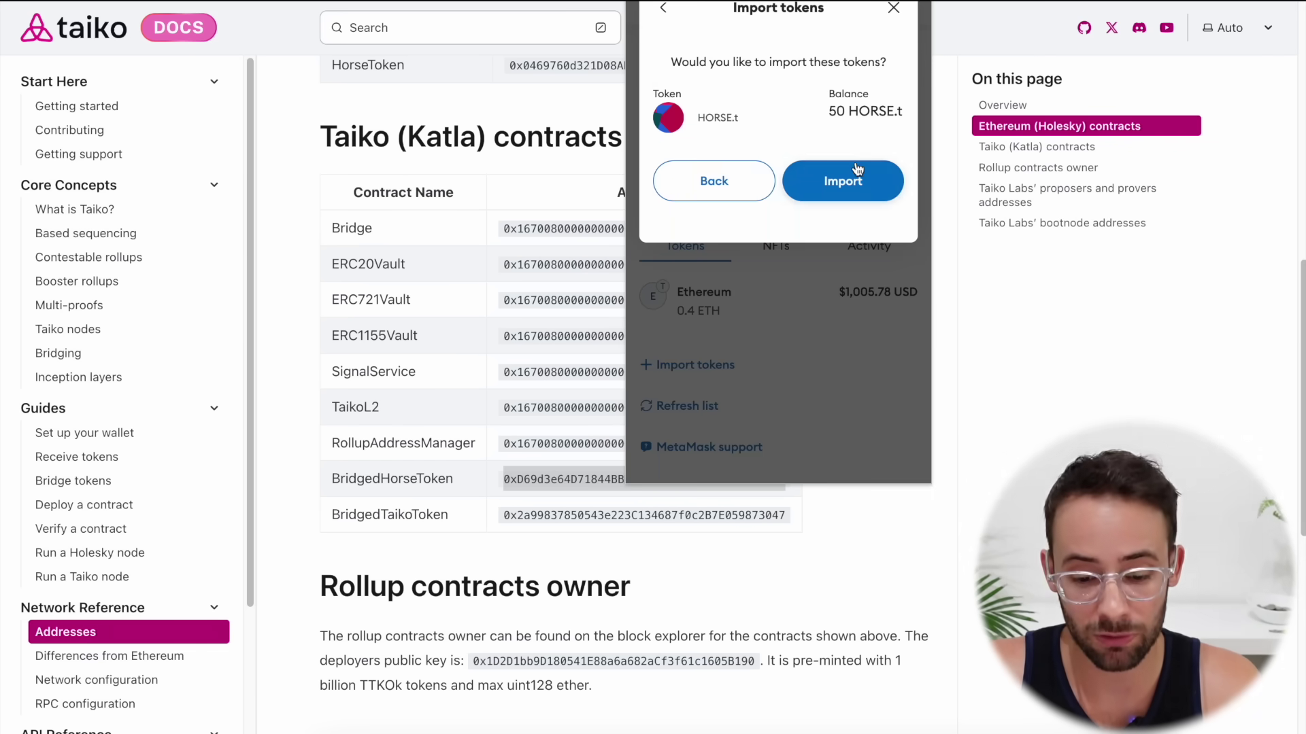
pyautogui.click(856, 178)
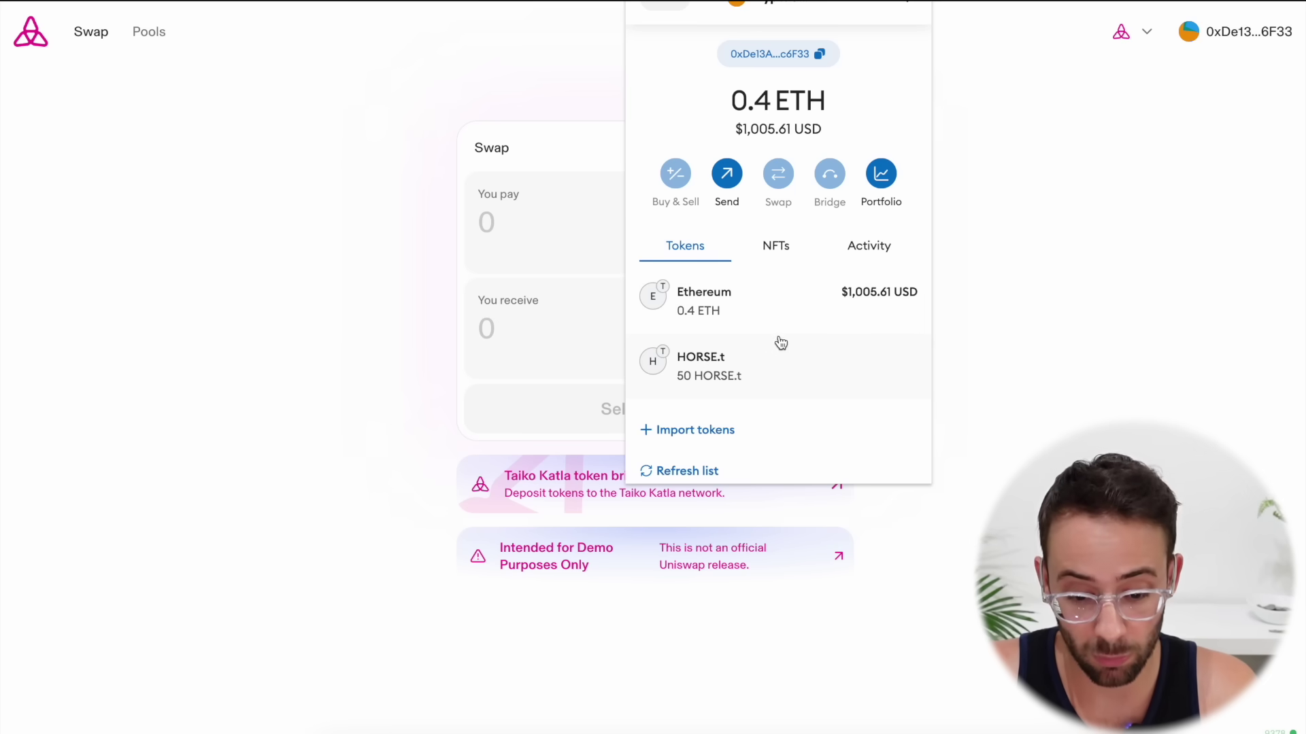
# Close the wallet popup and look over the Pools page and the pay-token list
pyautogui.click(291, 211)
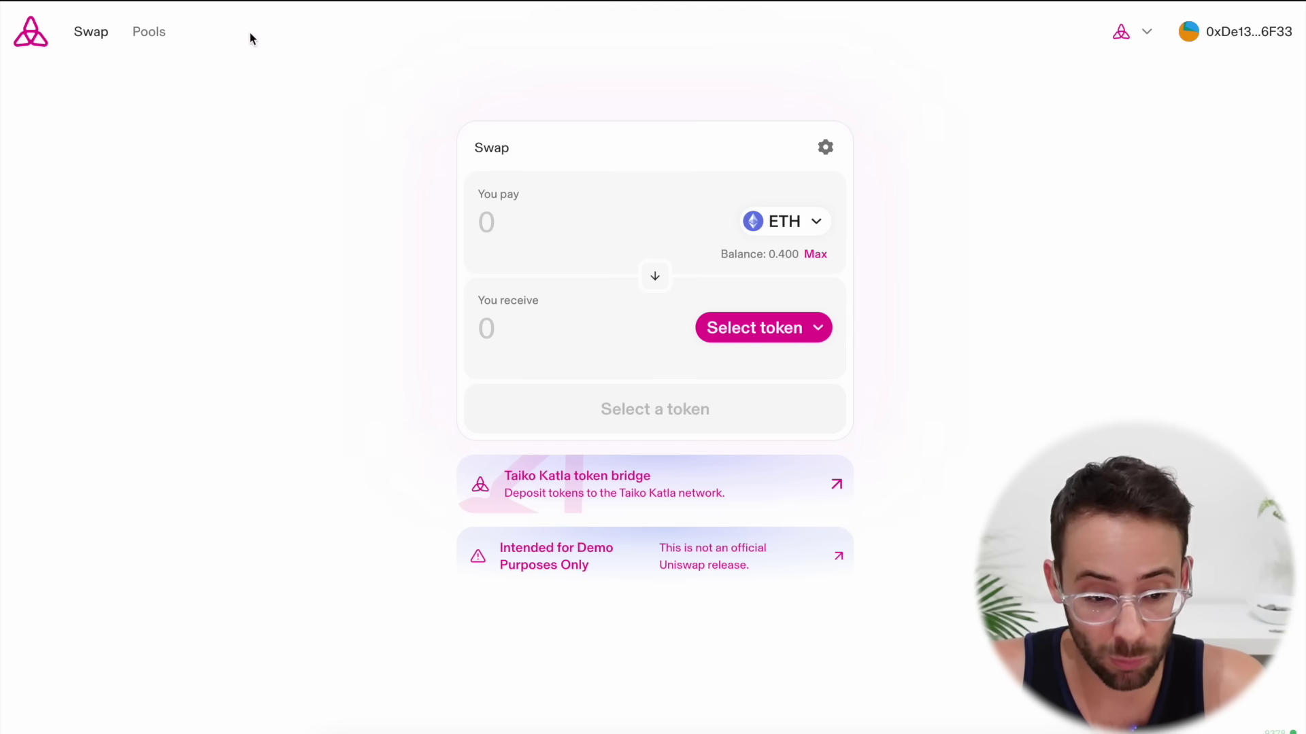
pyautogui.click(144, 40)
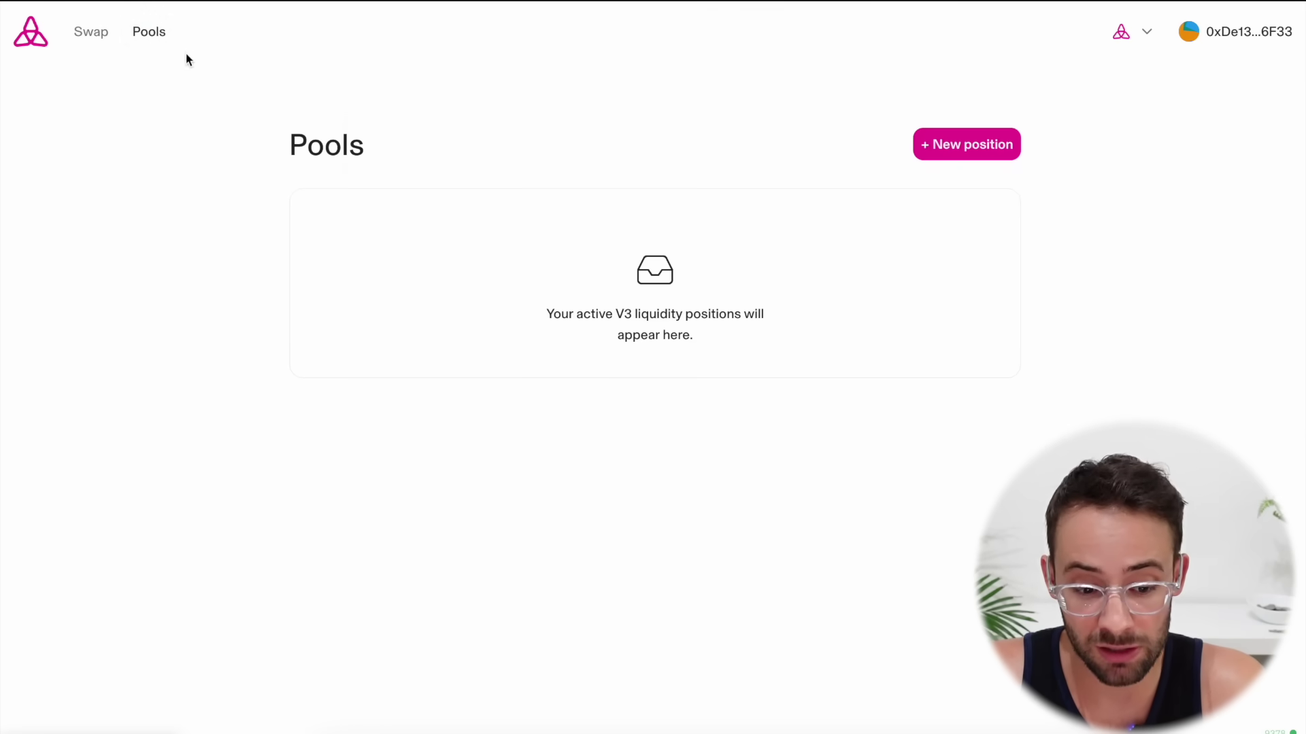
pyautogui.click(31, 32)
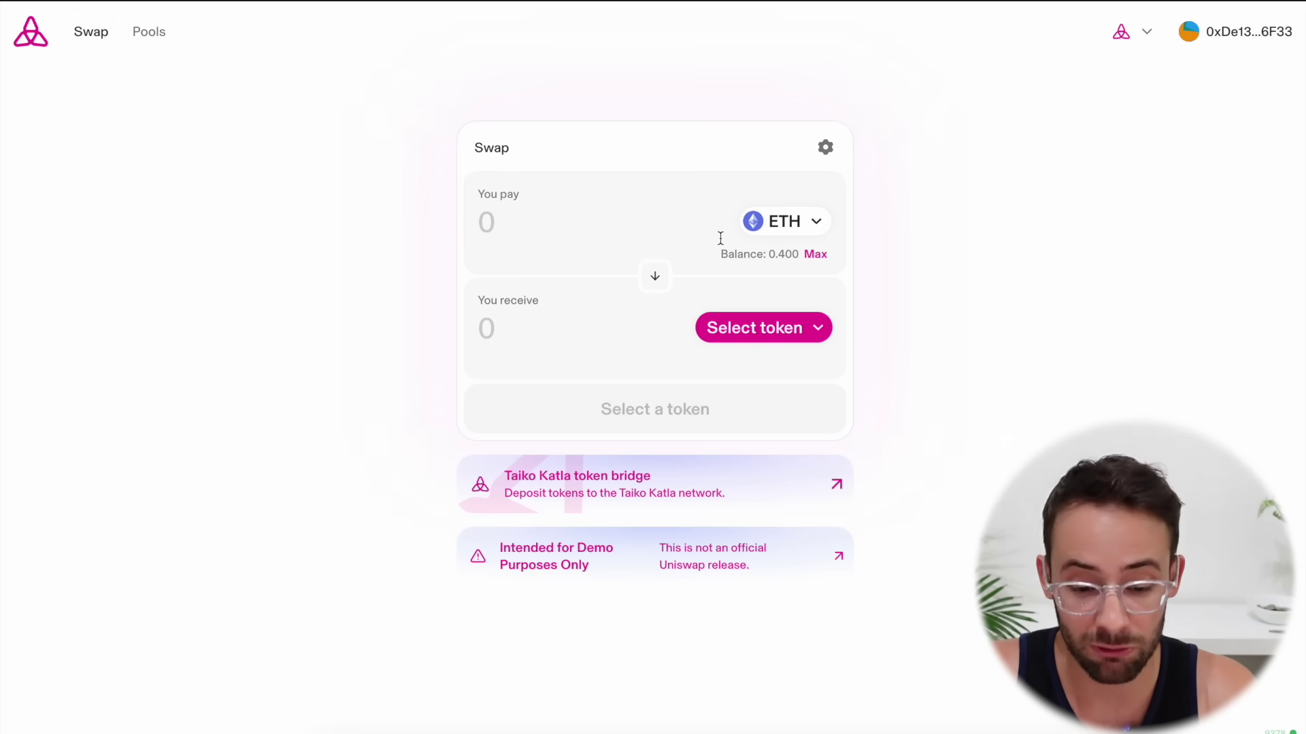
pyautogui.click(813, 223)
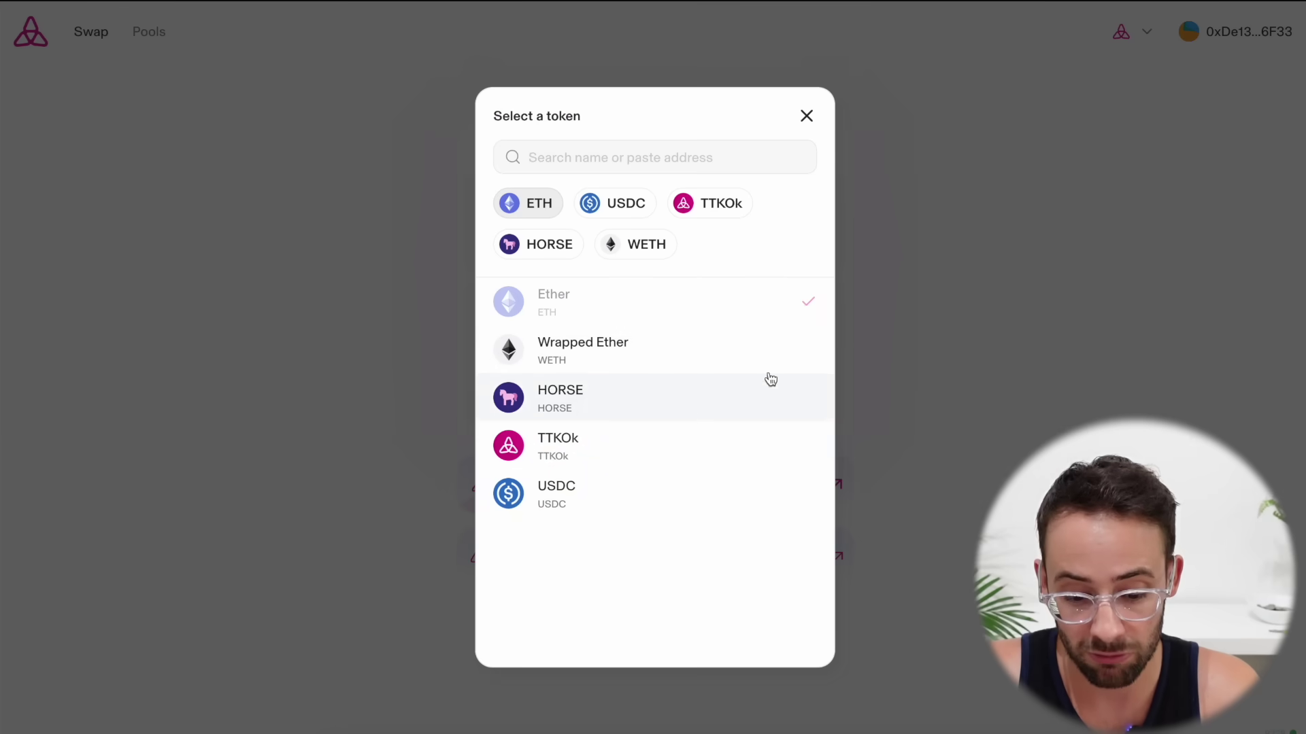
pyautogui.click(977, 367)
# Wrap 0.1 ETH into WETH and confirm the deposit in the wallet
pyautogui.click(779, 330)
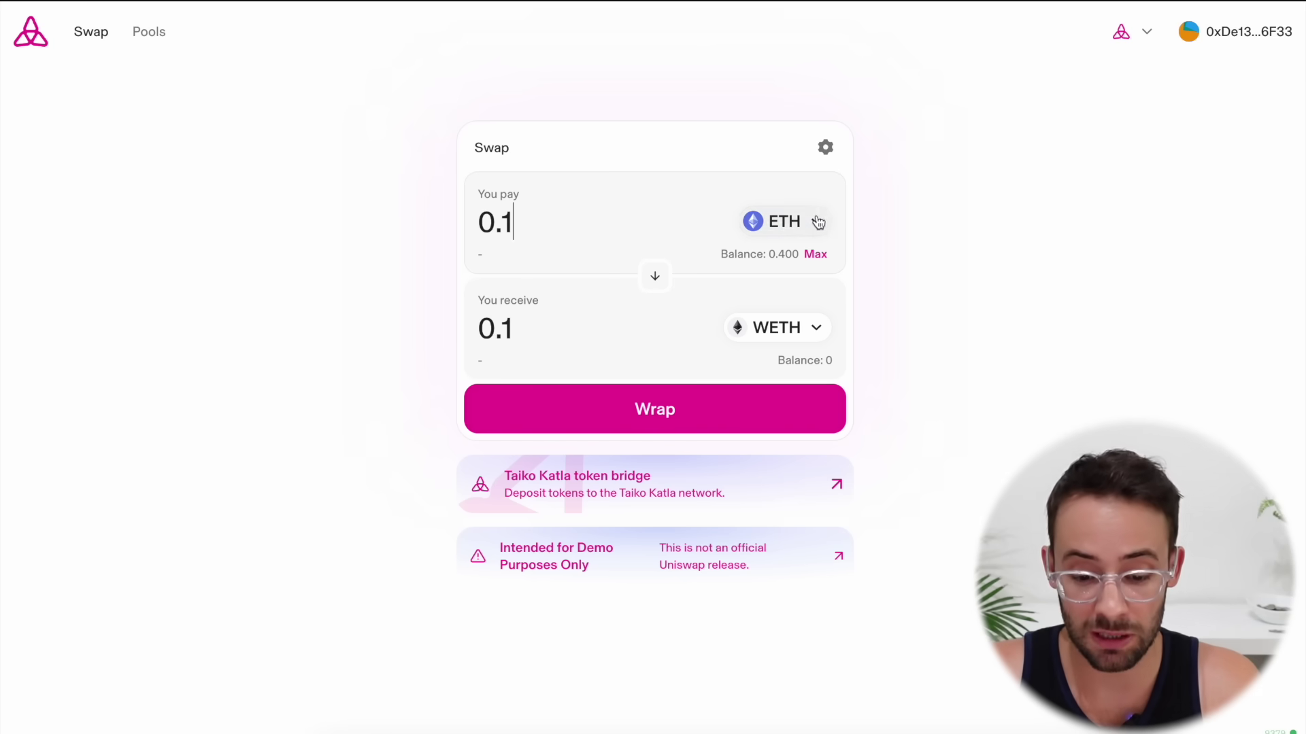
pyautogui.click(664, 418)
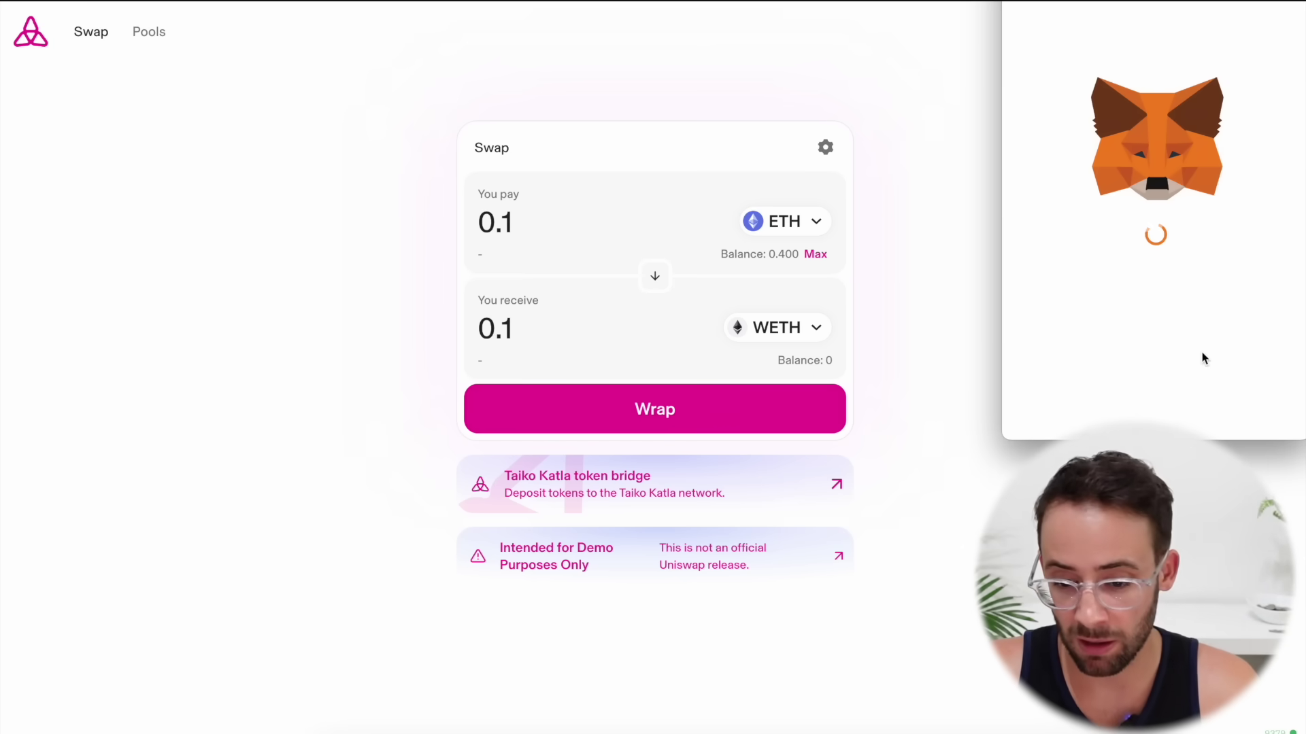
pyautogui.click(1250, 408)
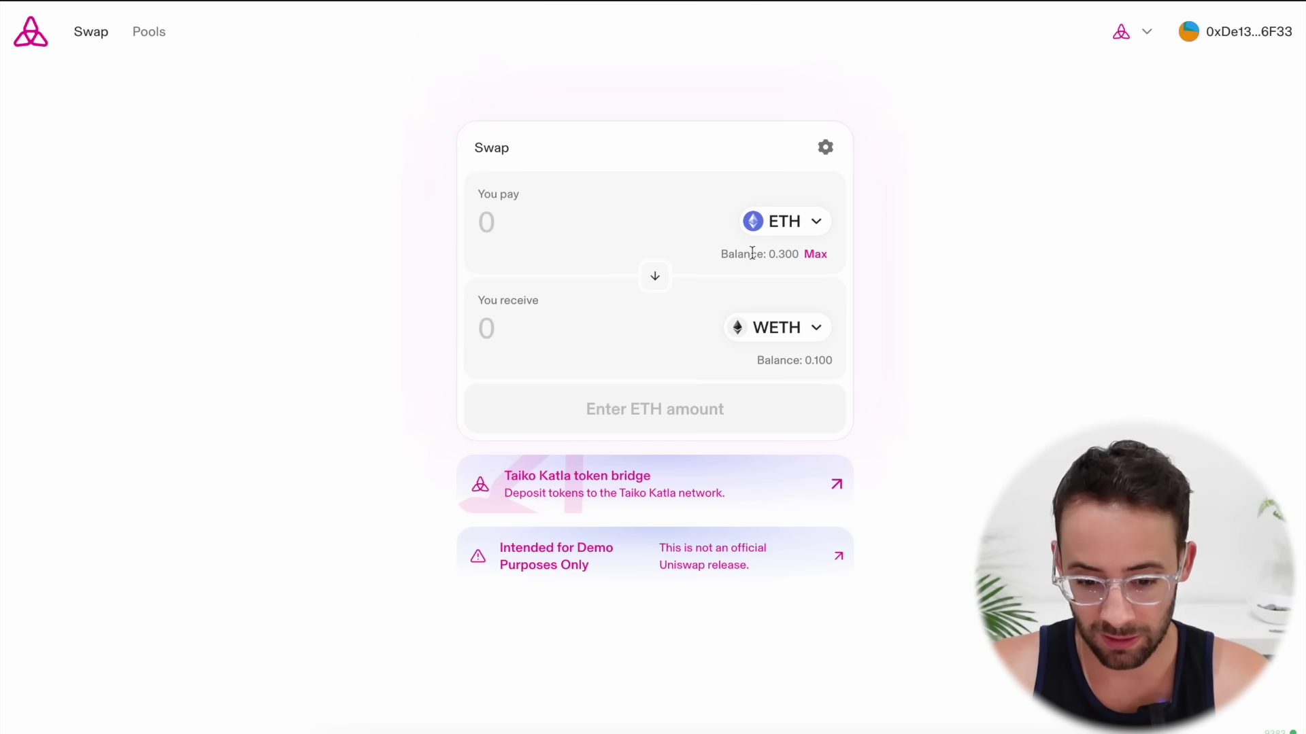
# Set up a new swap paying 0.1 ETH to receive TTKOk
pyautogui.click(782, 330)
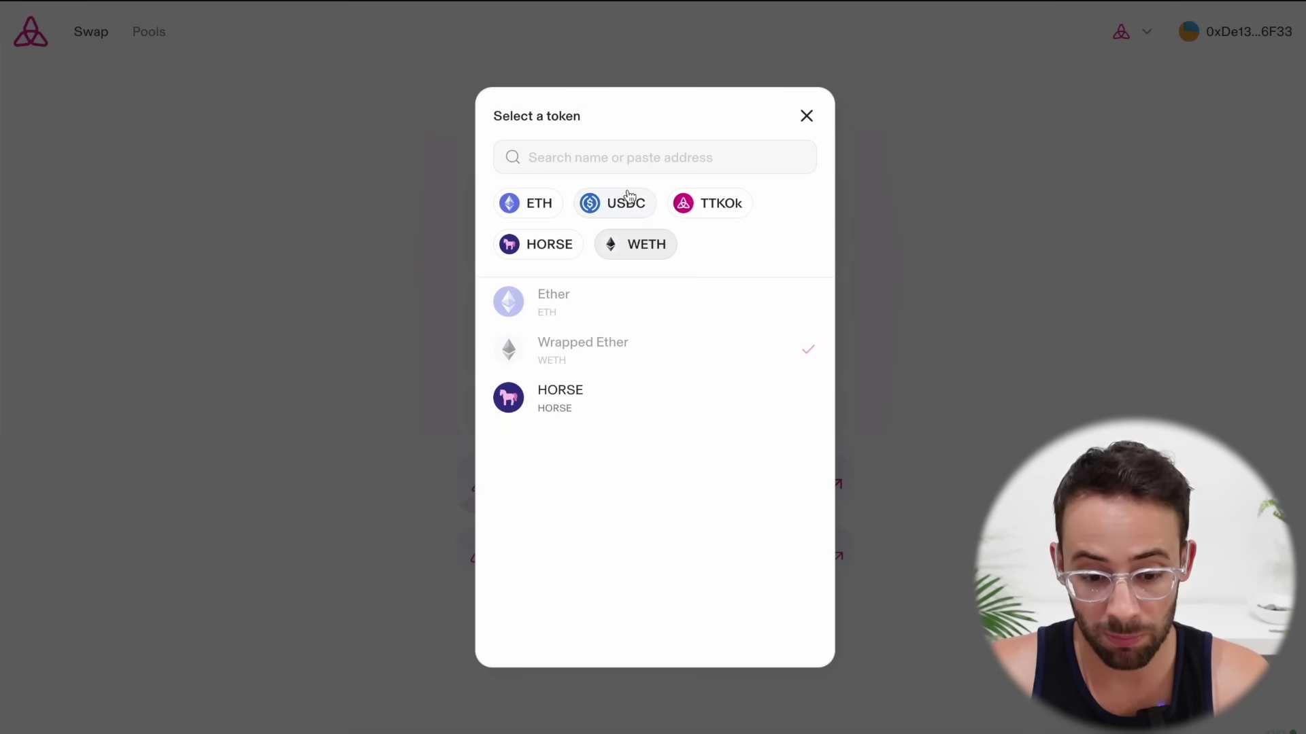
pyautogui.click(700, 210)
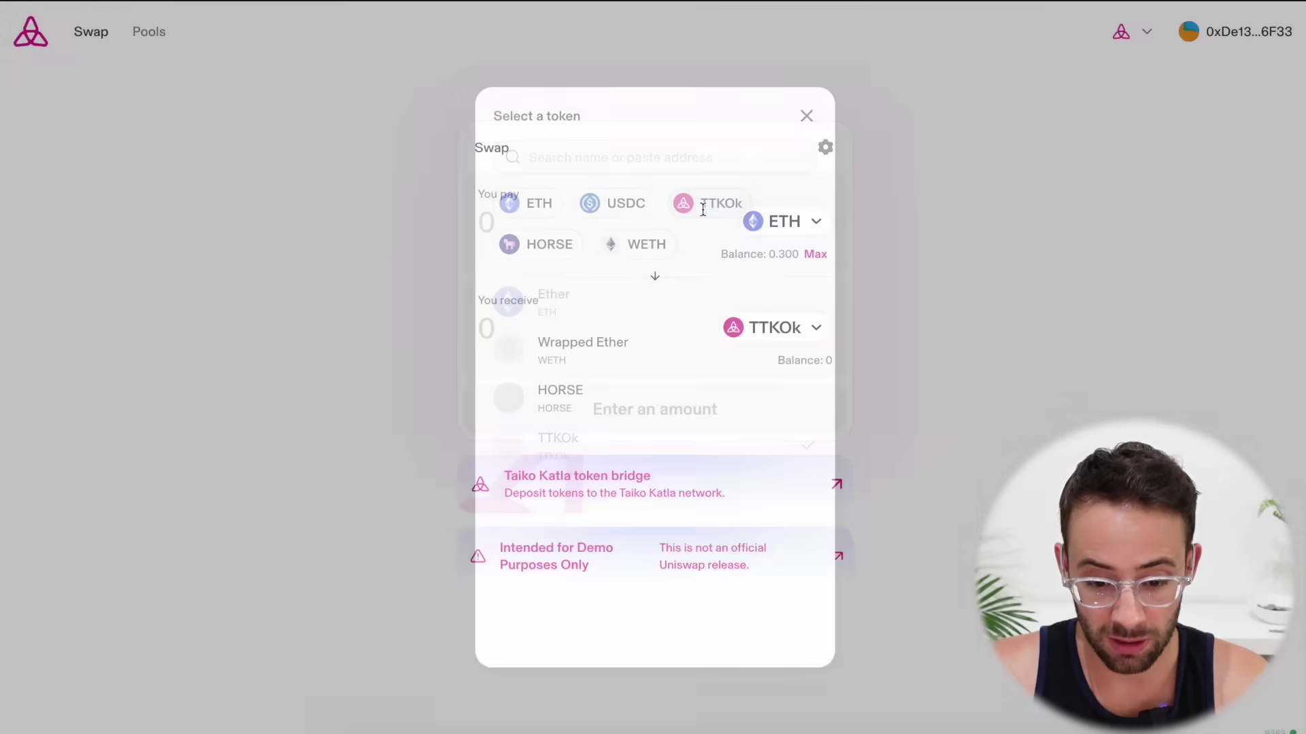
pyautogui.write('0.1')
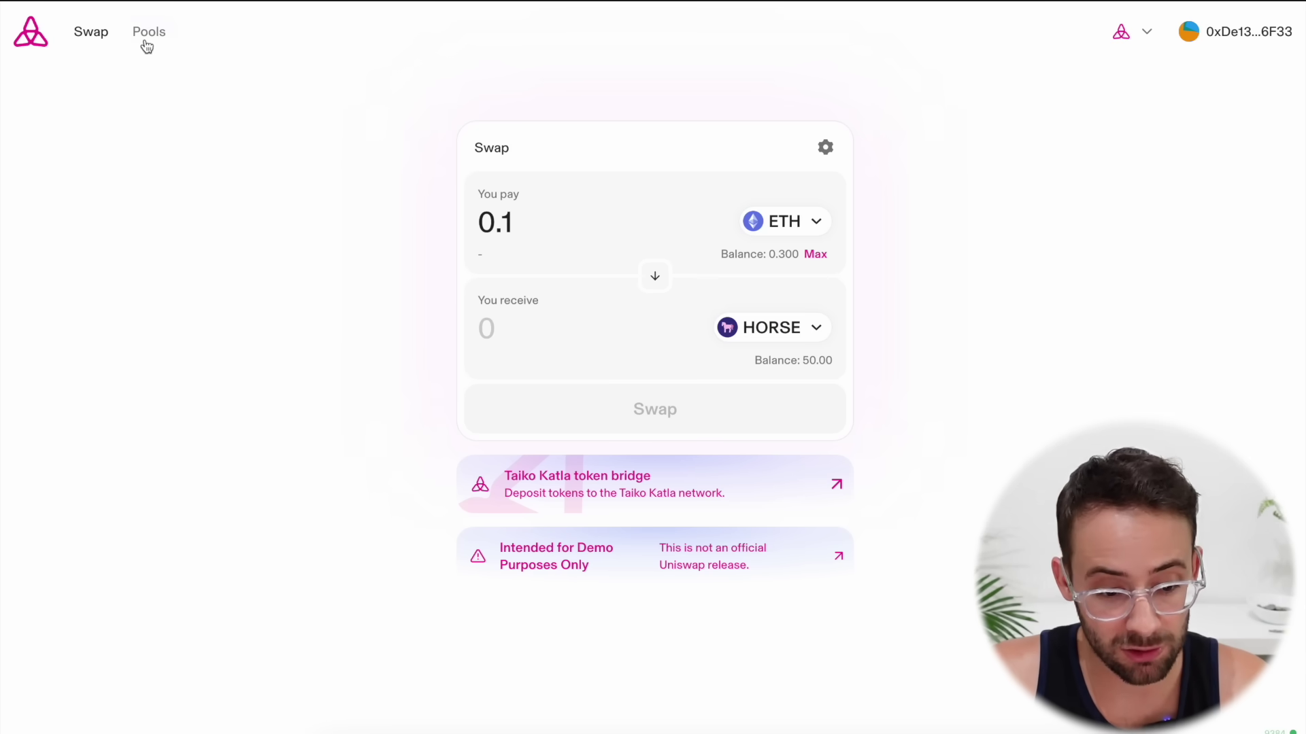
# Start a new liquidity position pairing ETH with HORSE at the 0.01% fee tier
pyautogui.click(147, 46)
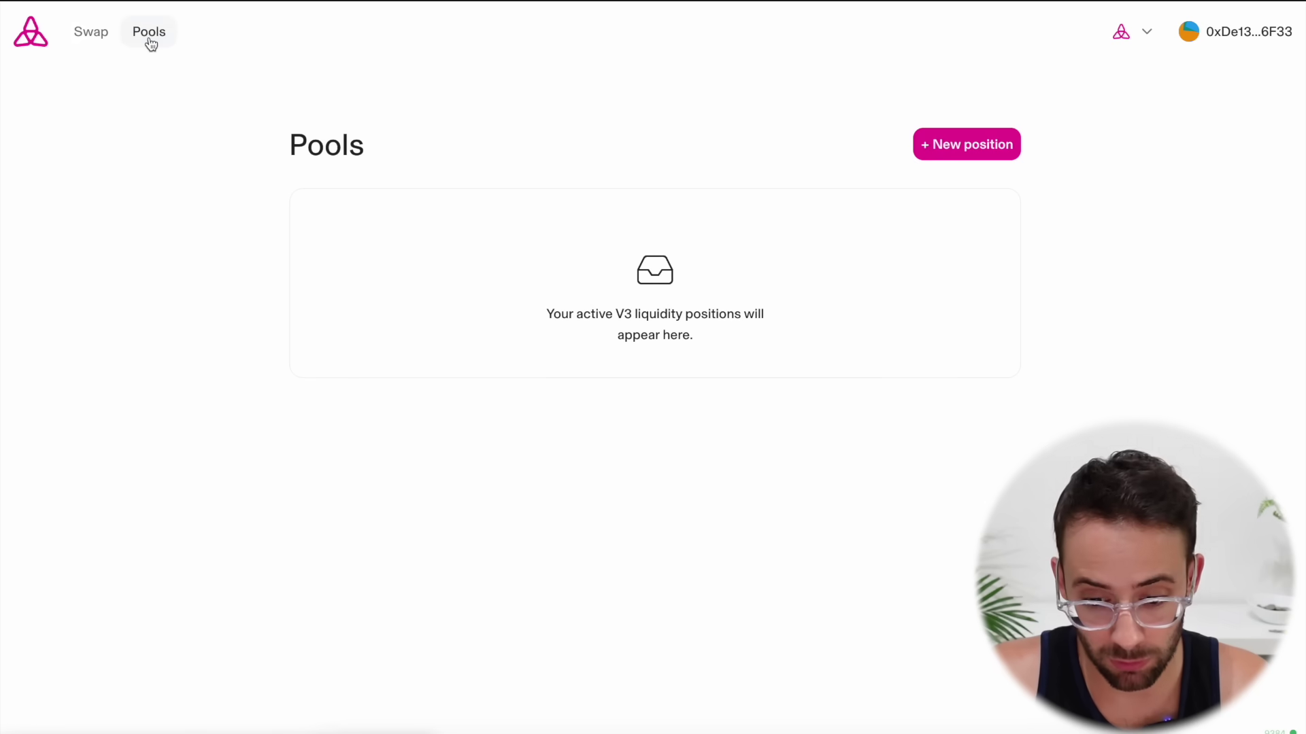
pyautogui.click(974, 146)
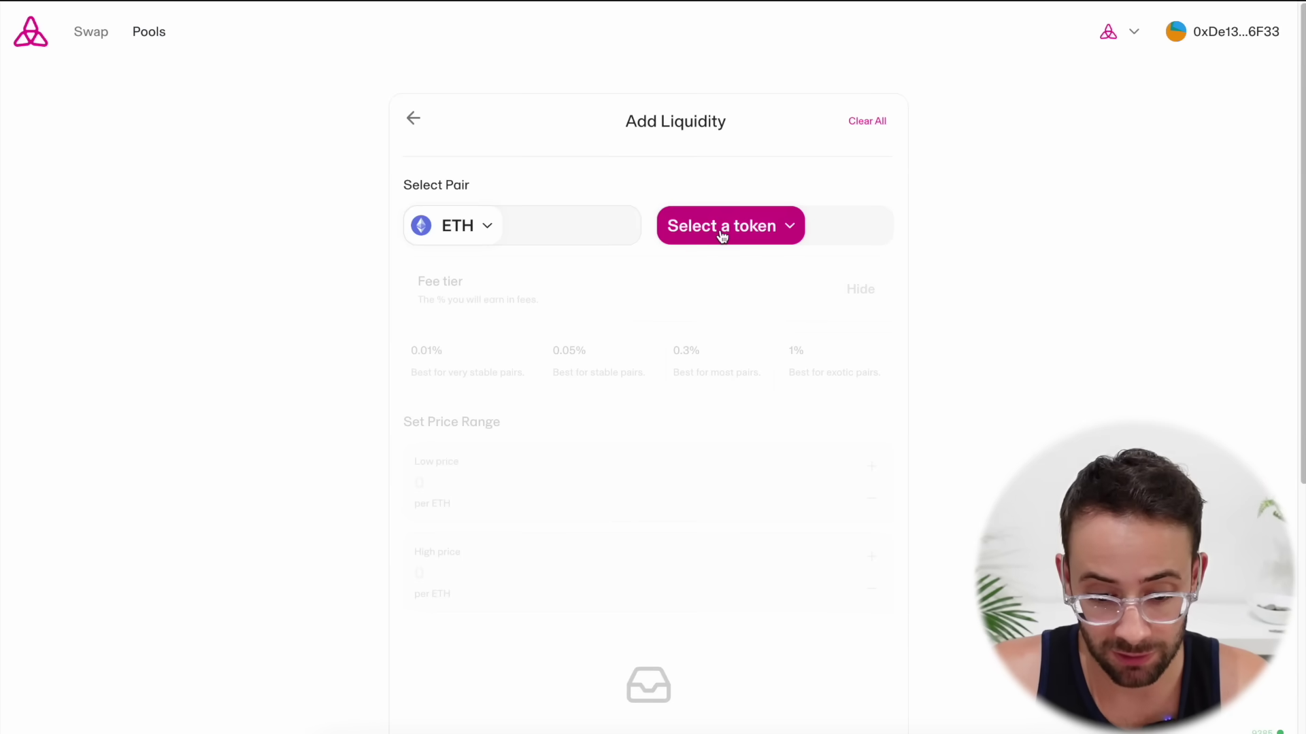
pyautogui.click(722, 235)
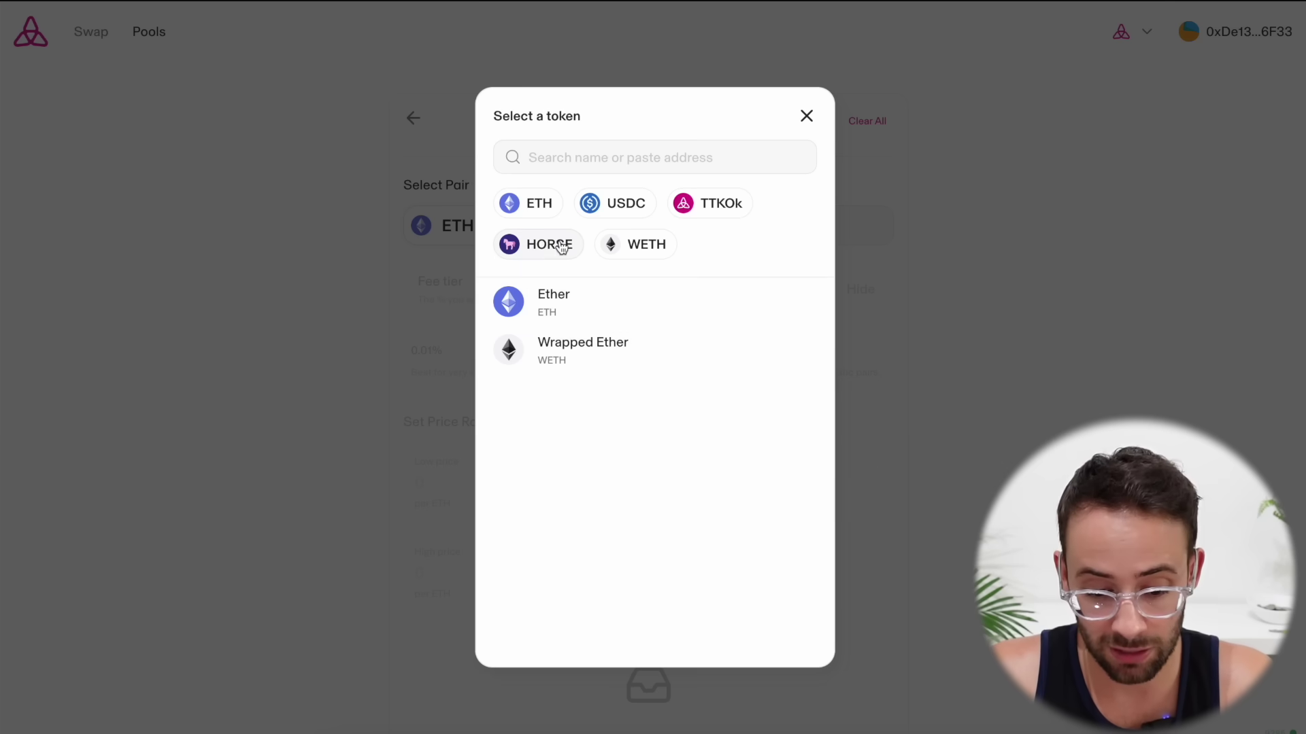
pyautogui.click(534, 257)
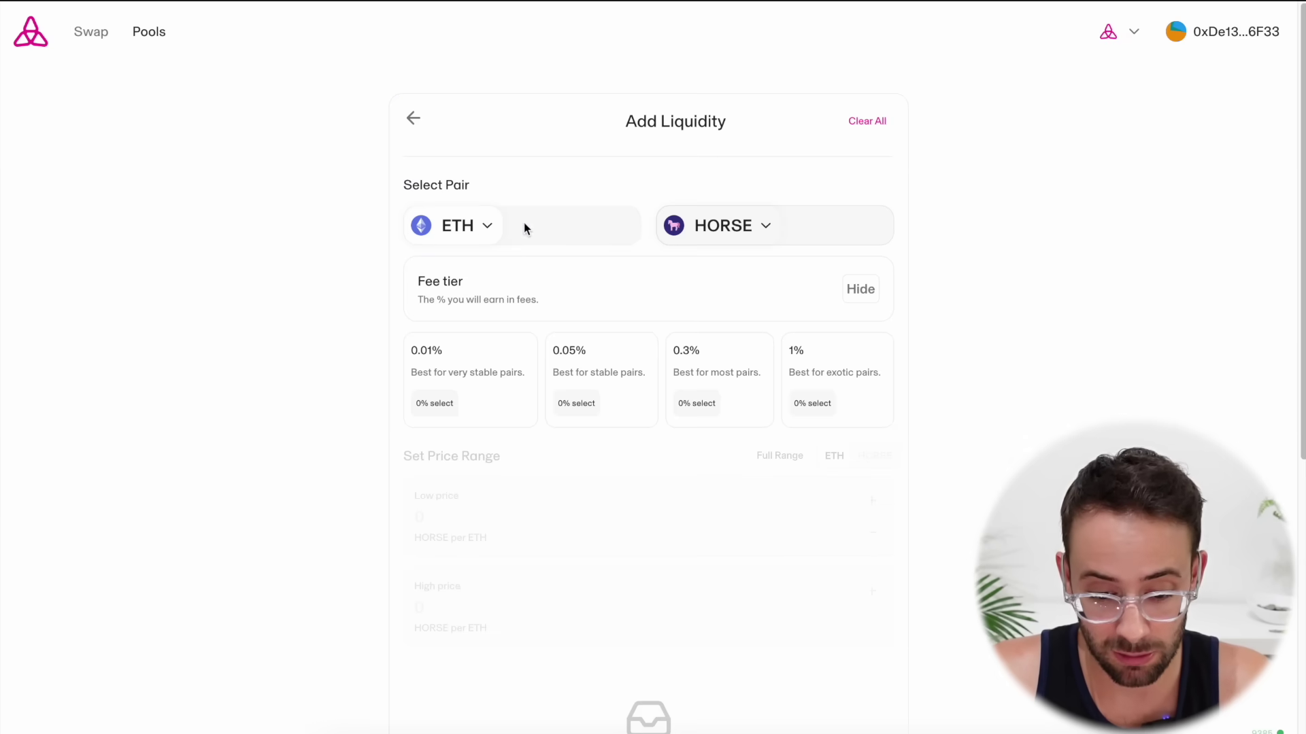
pyautogui.click(476, 368)
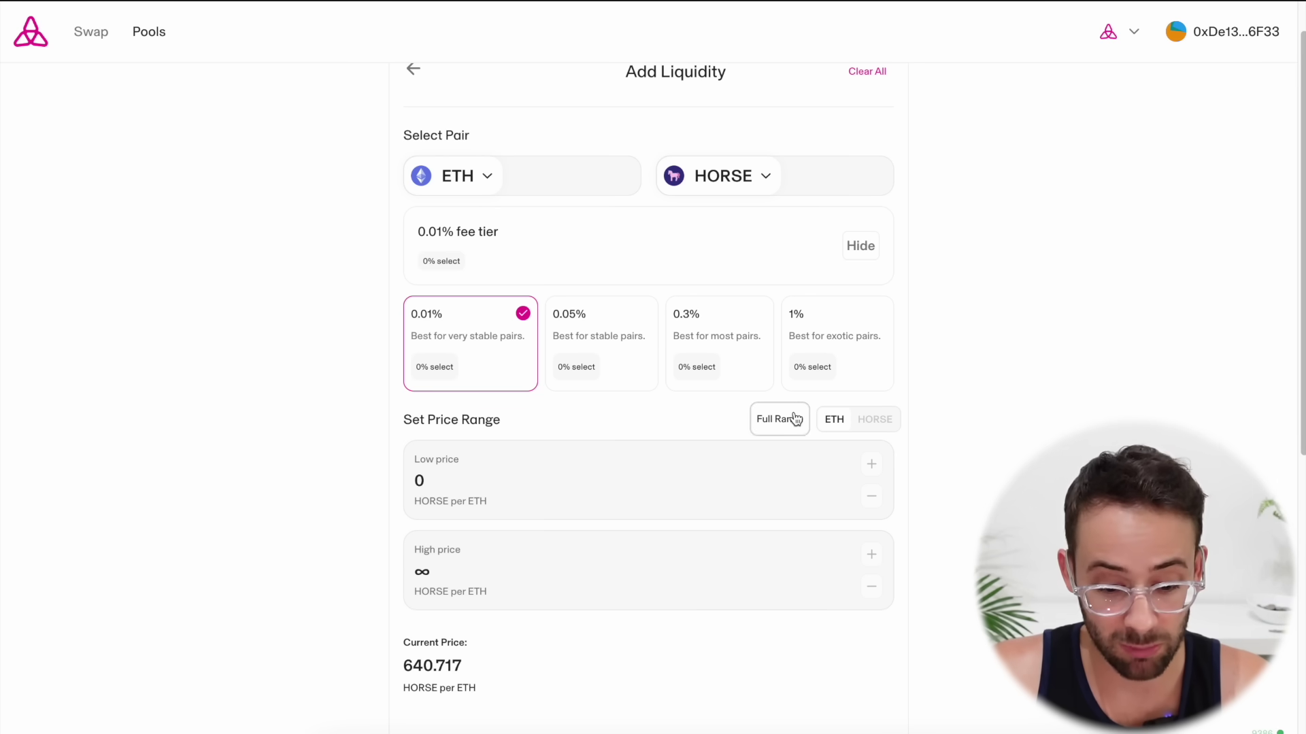
# Enter a 25 HORSE deposit and approve HORSE for the pool in the wallet
pyautogui.scroll(-1, 652, 446)
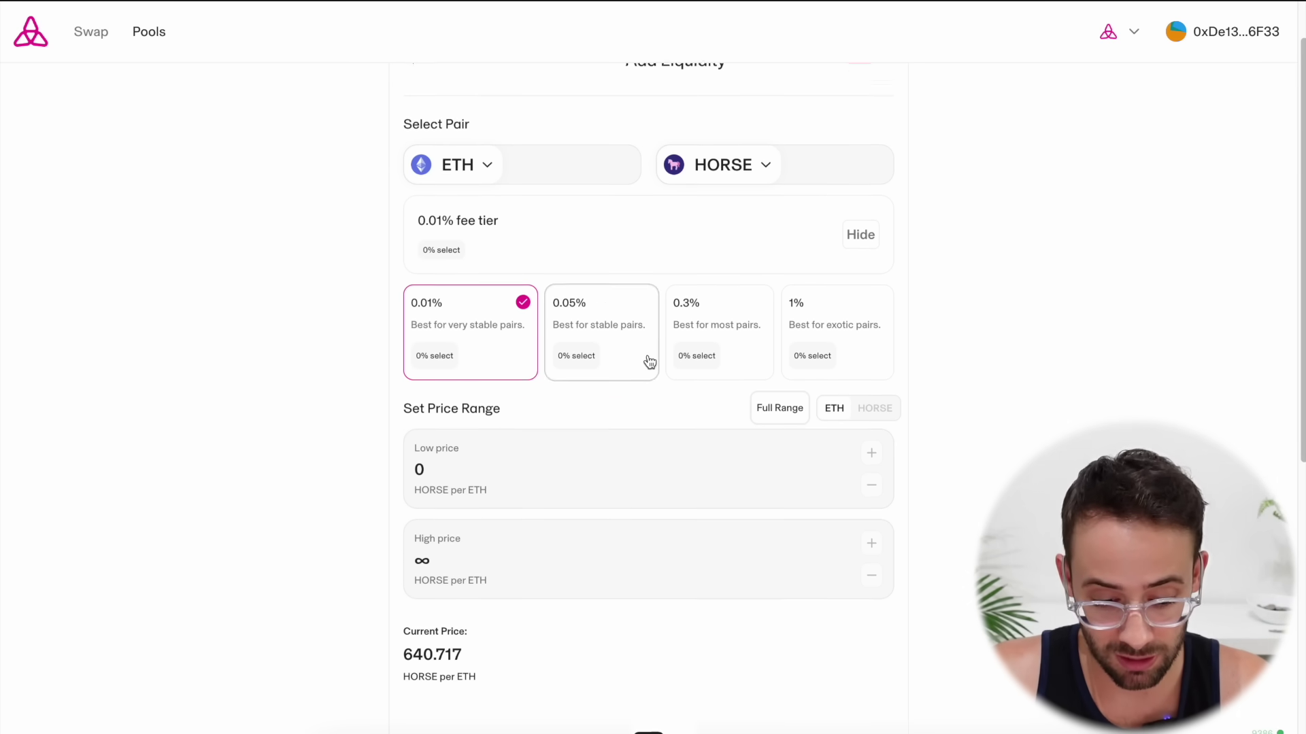
pyautogui.scroll(-7, 649, 381)
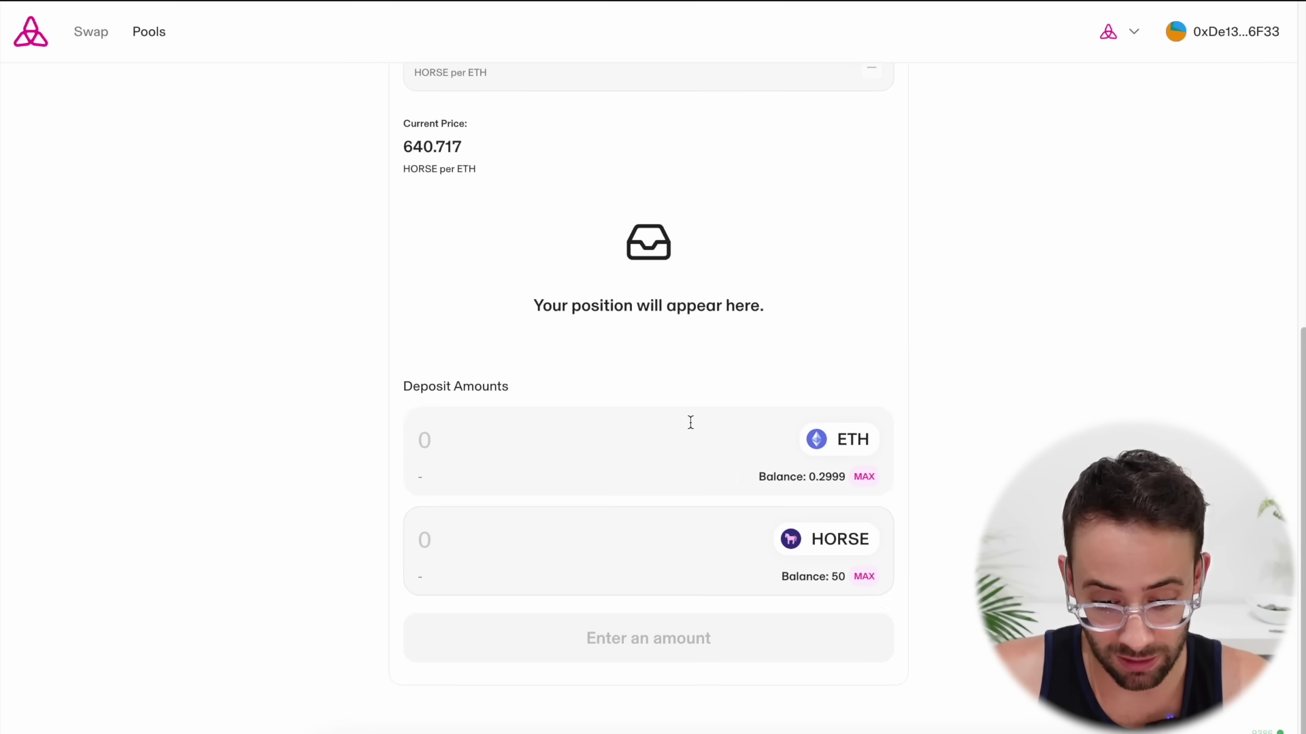
pyautogui.click(514, 542)
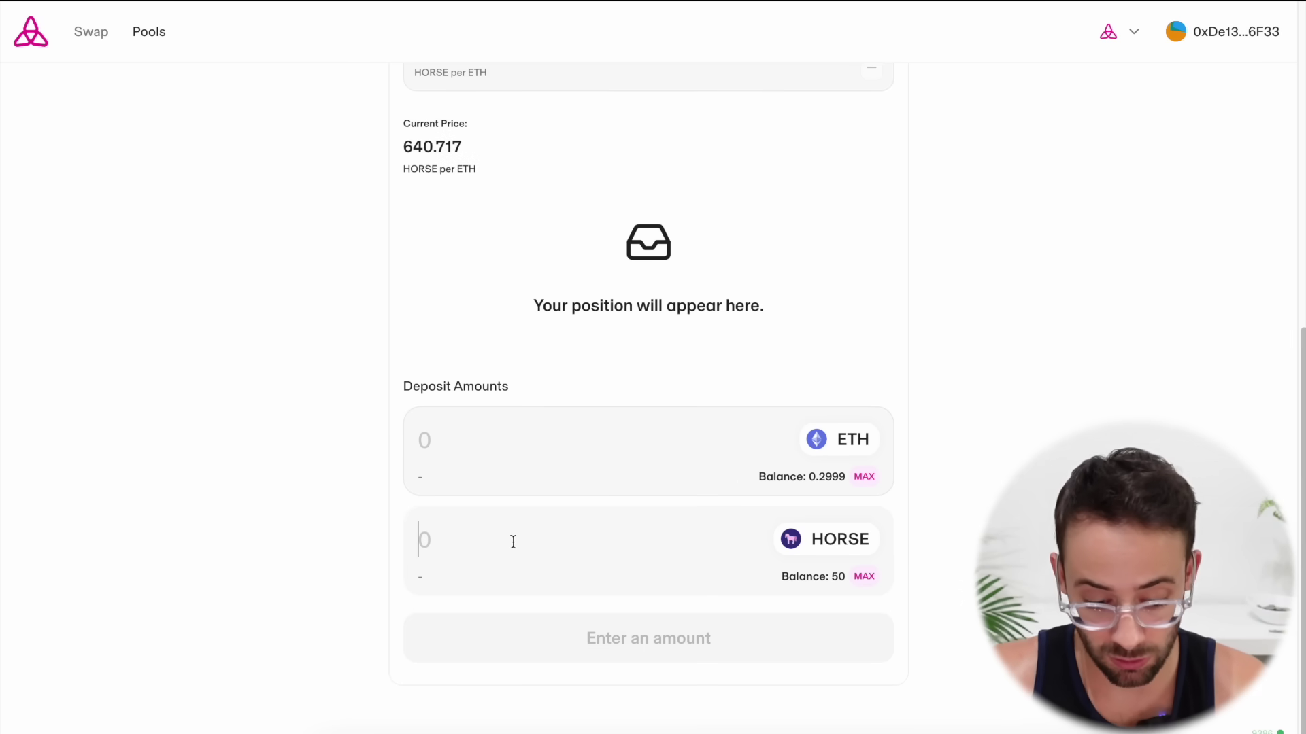
pyautogui.write('25')
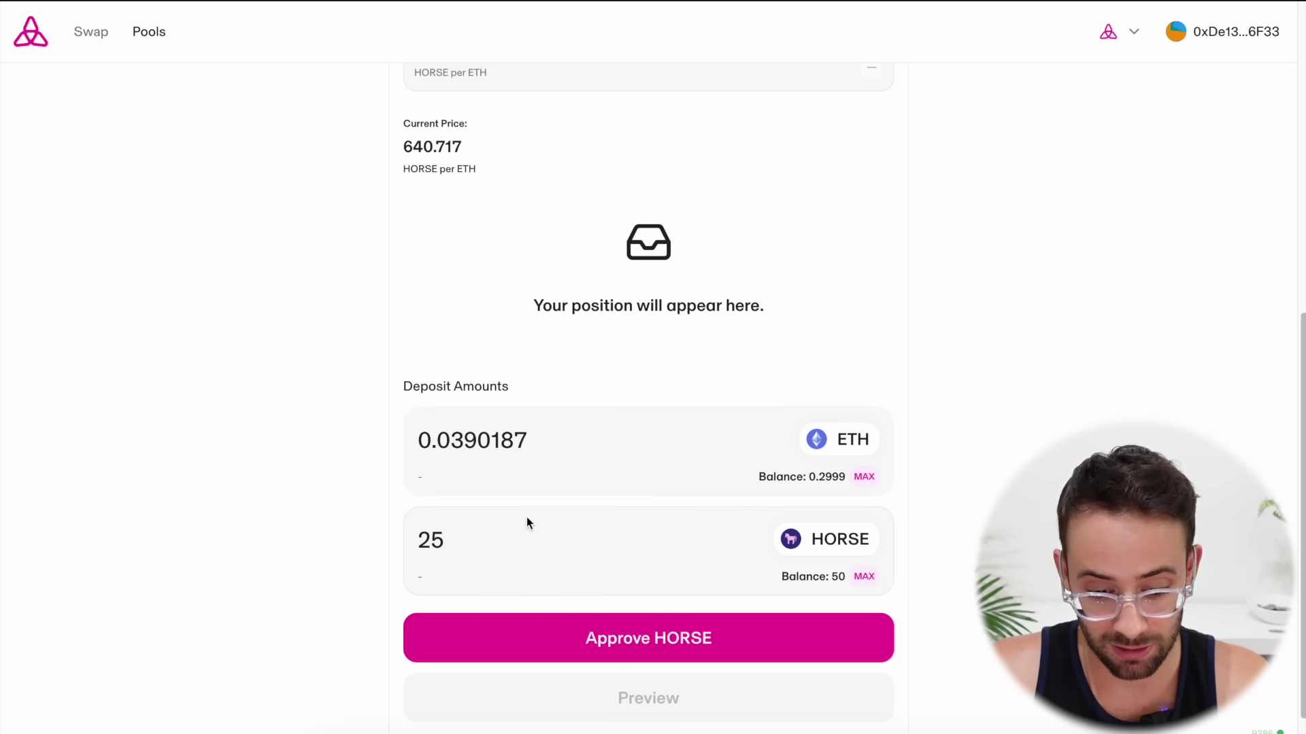
pyautogui.scroll(-1, 633, 592)
pyautogui.click(648, 605)
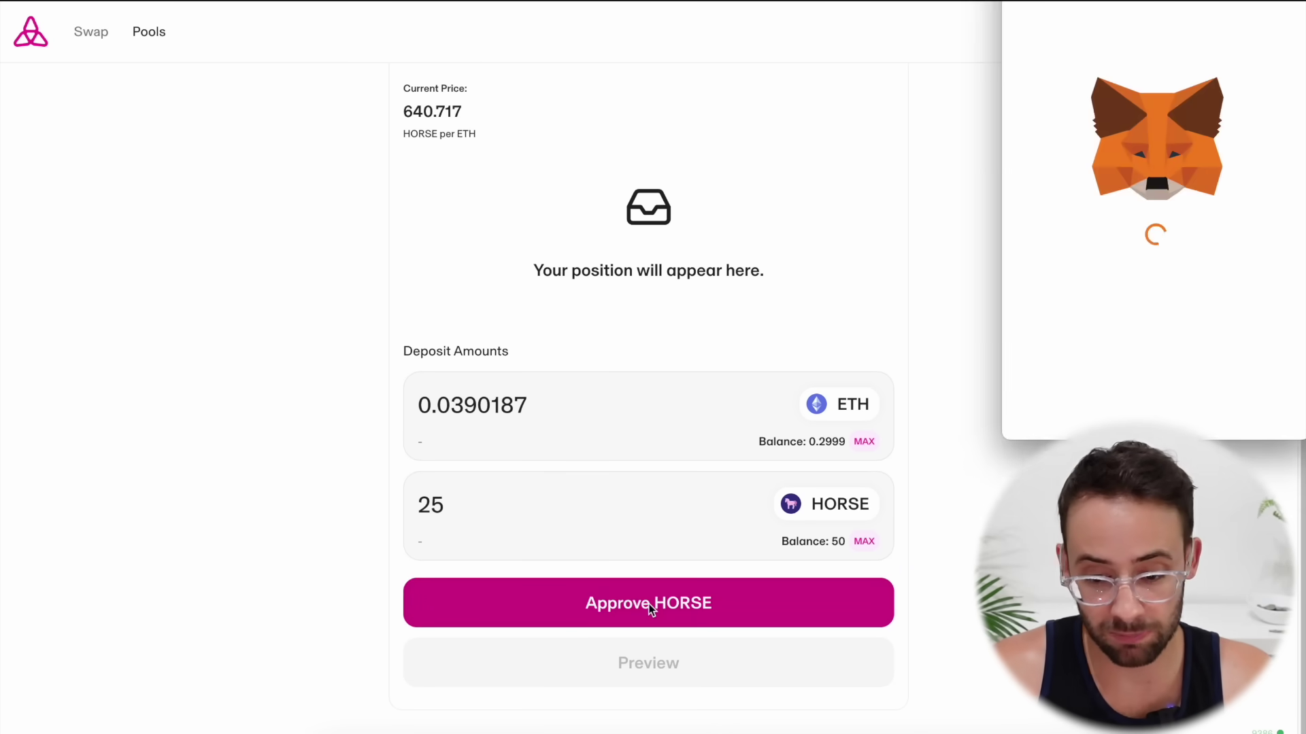
pyautogui.click(1216, 426)
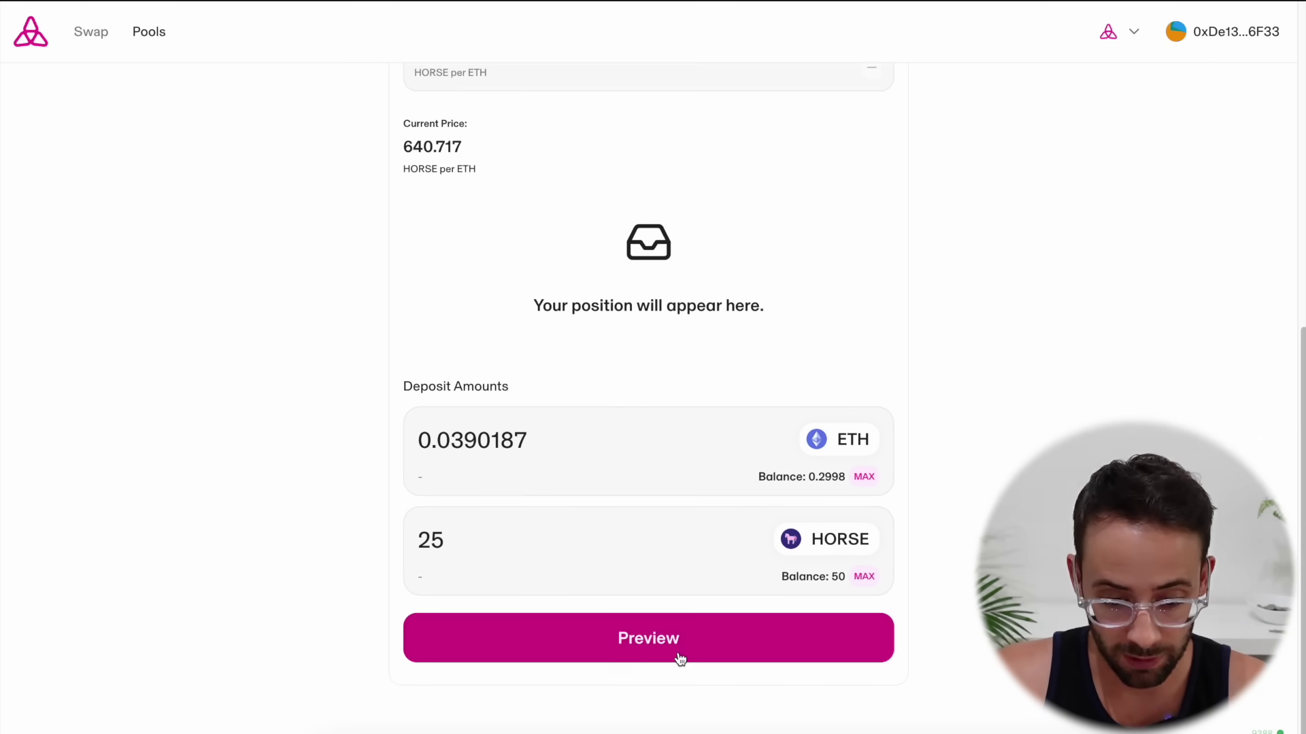
# Preview and add the full-range ETH/HORSE position, then view it under Pools
pyautogui.click(679, 657)
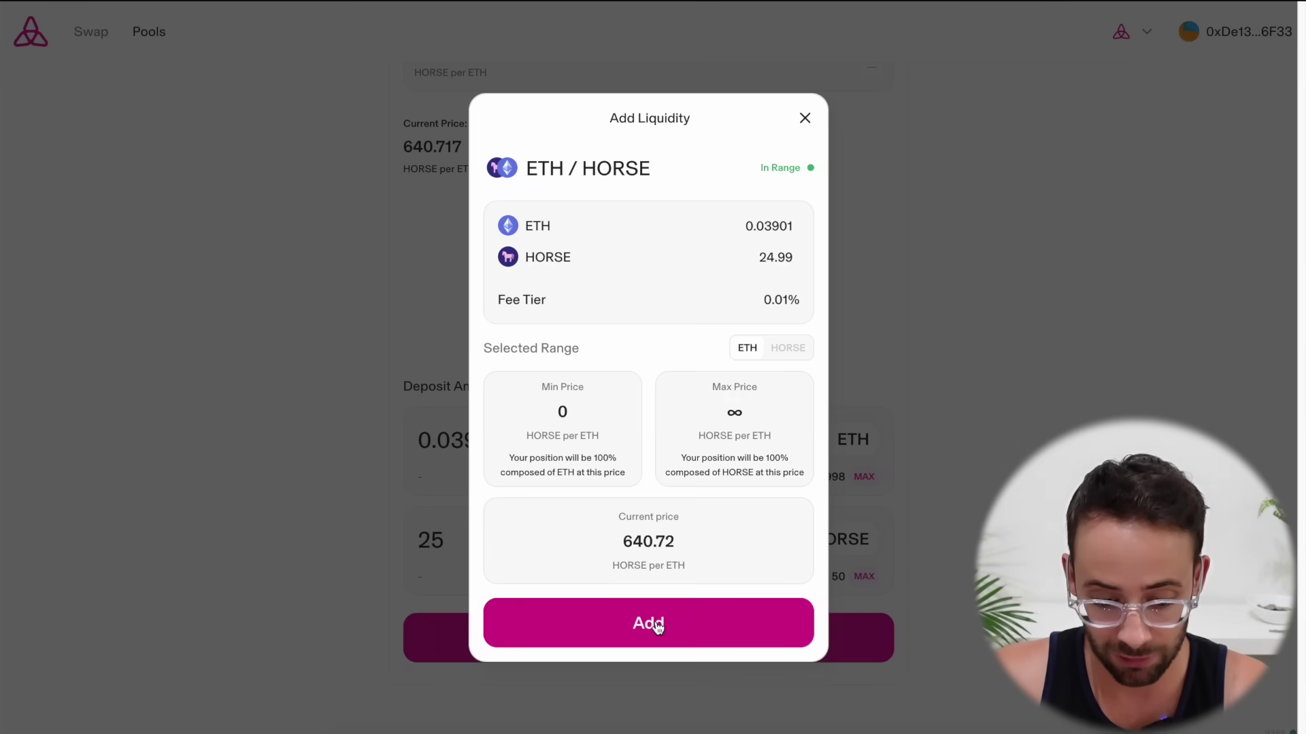
pyautogui.click(658, 627)
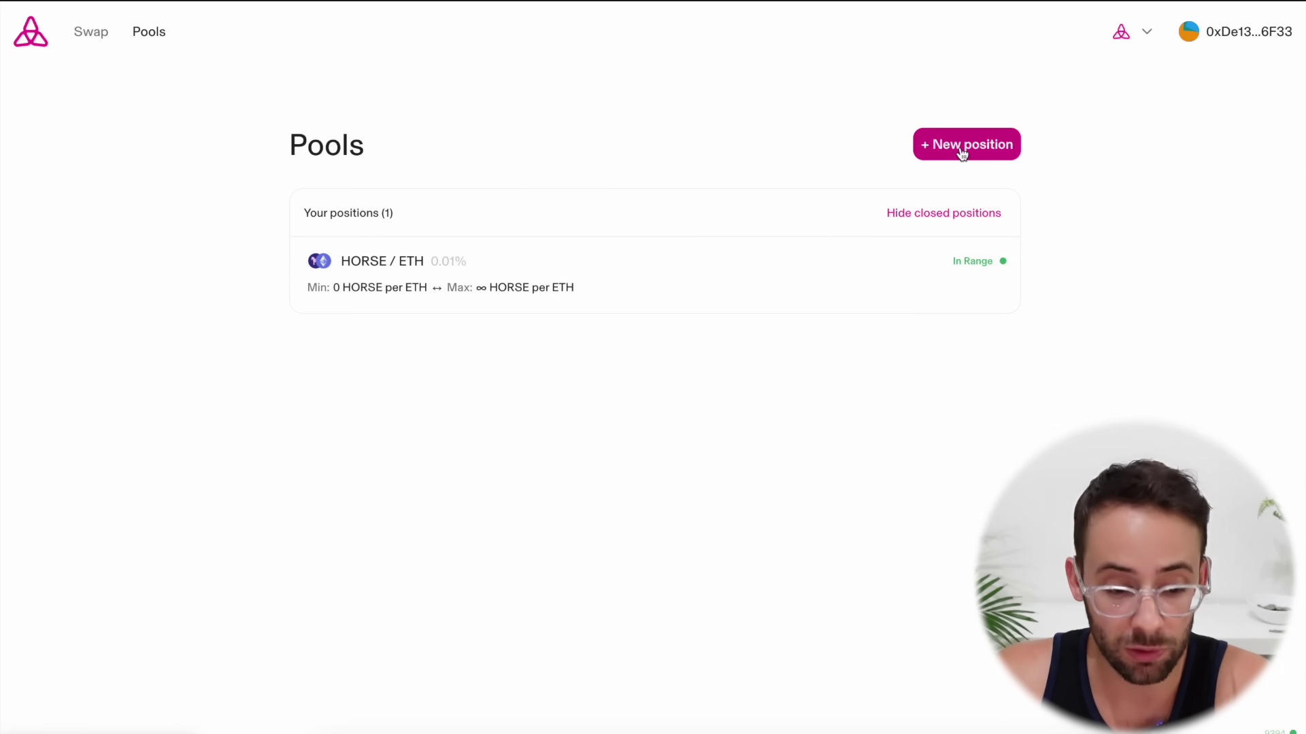
pyautogui.click(91, 32)
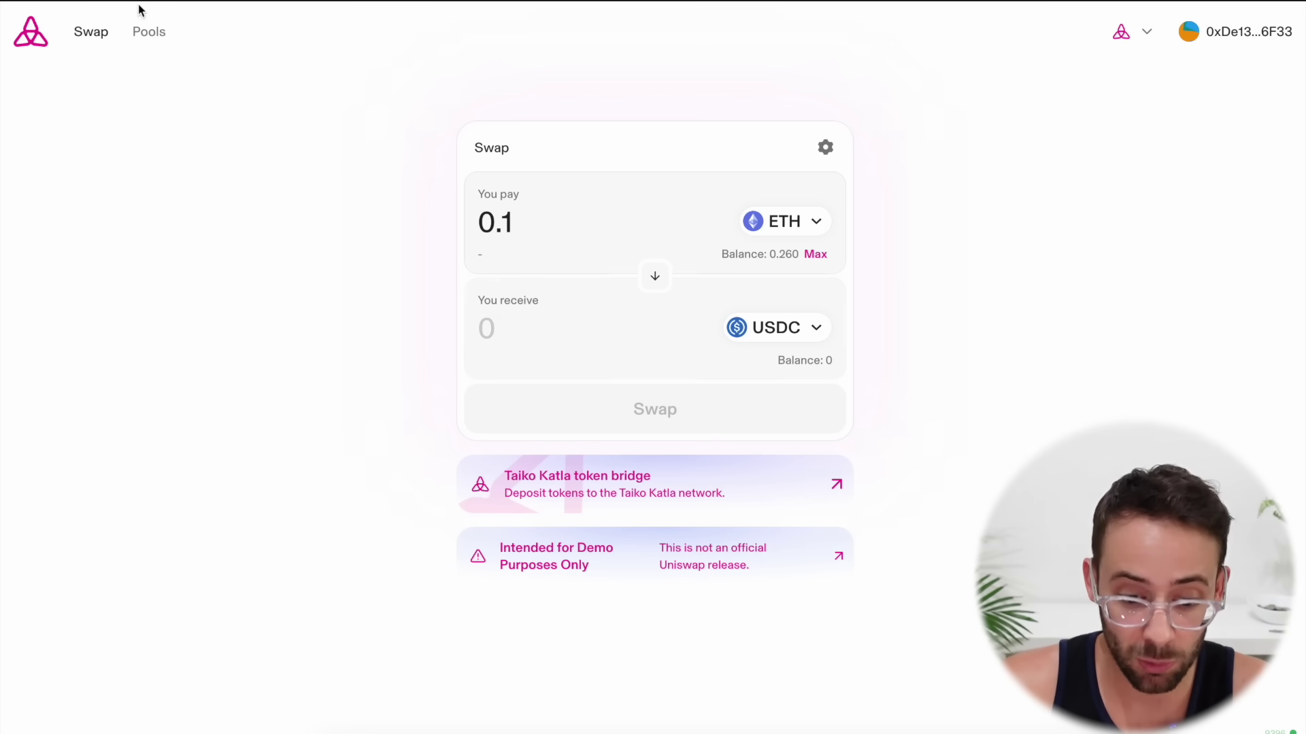
pyautogui.click(145, 33)
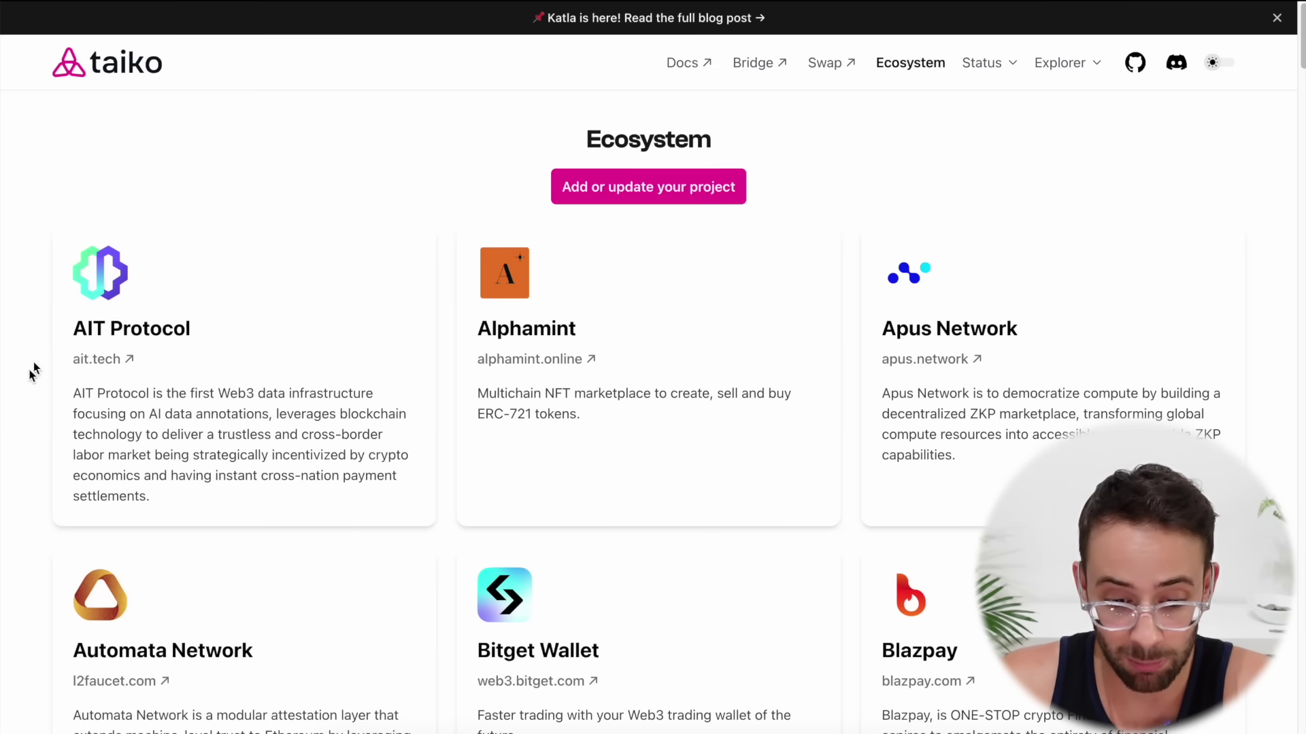
pyautogui.scroll(-2, 17, 434)
pyautogui.scroll(-5, 16, 434)
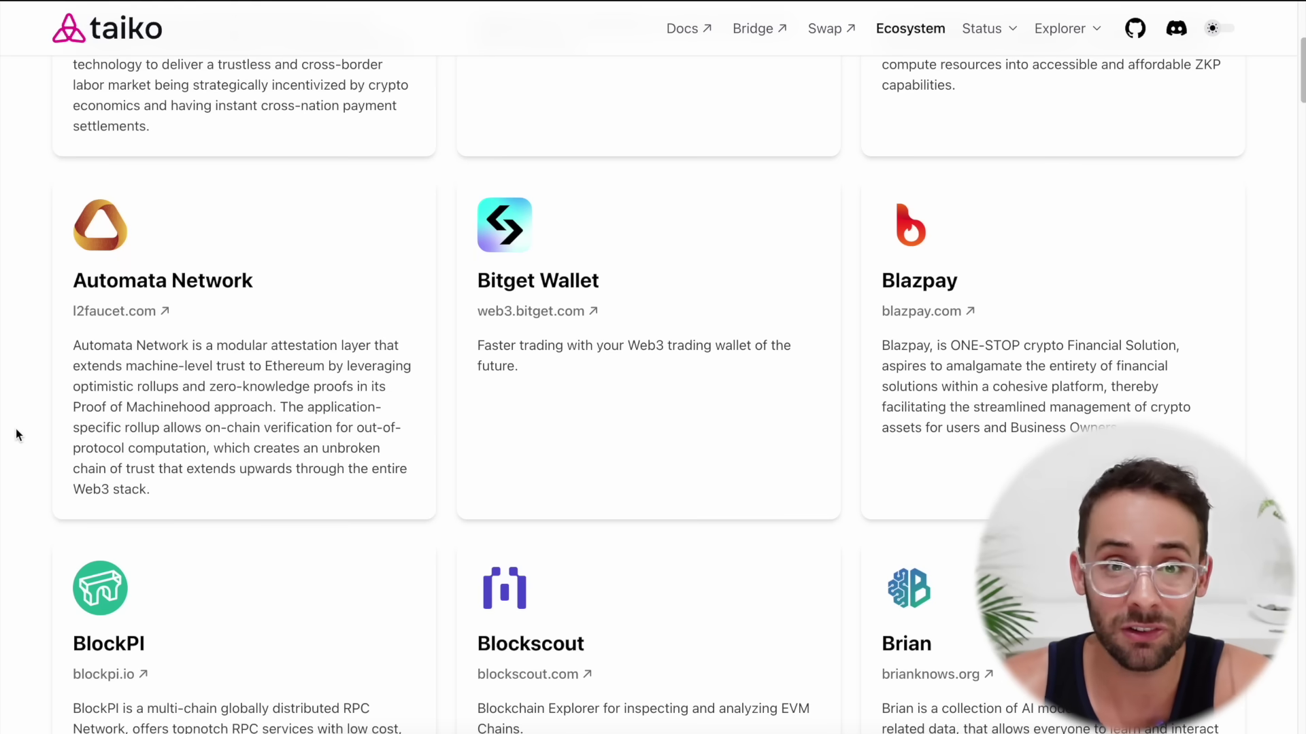
pyautogui.scroll(5, 15, 428)
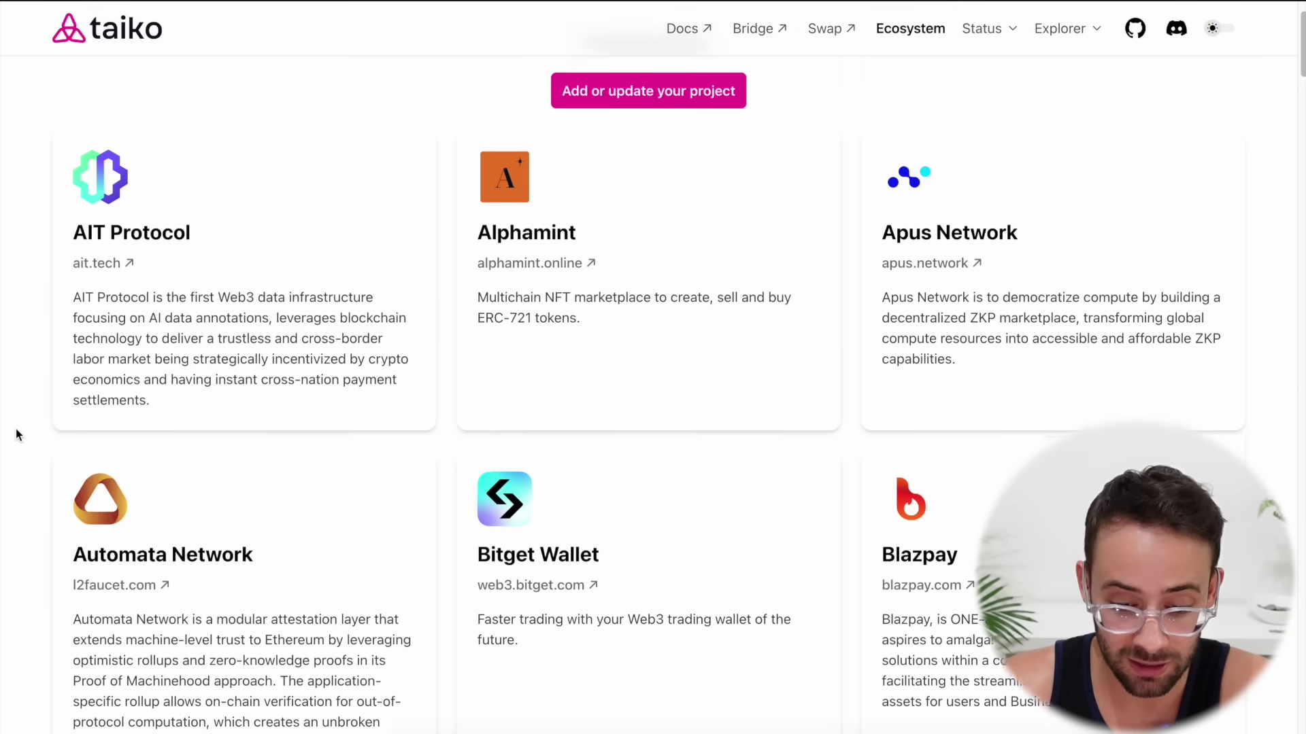
pyautogui.scroll(-3, 15, 428)
pyautogui.scroll(-12, 413, 464)
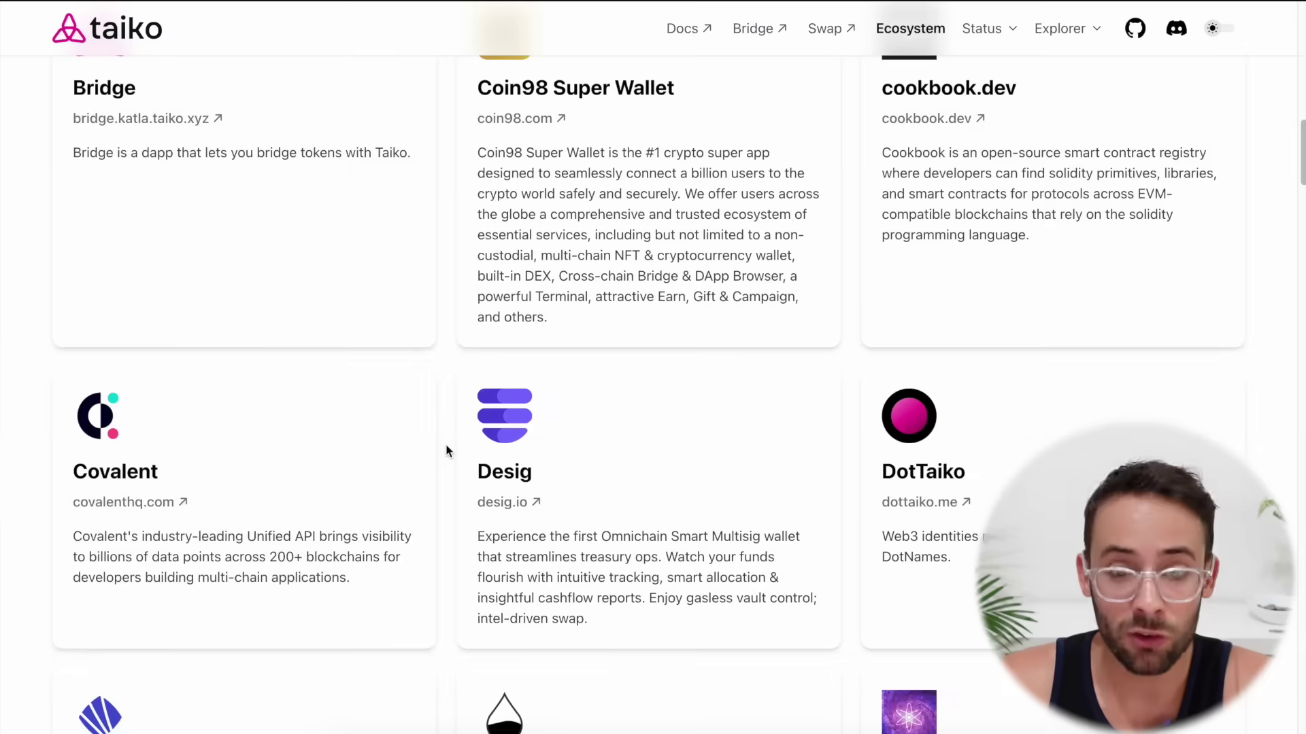
pyautogui.scroll(12, 446, 450)
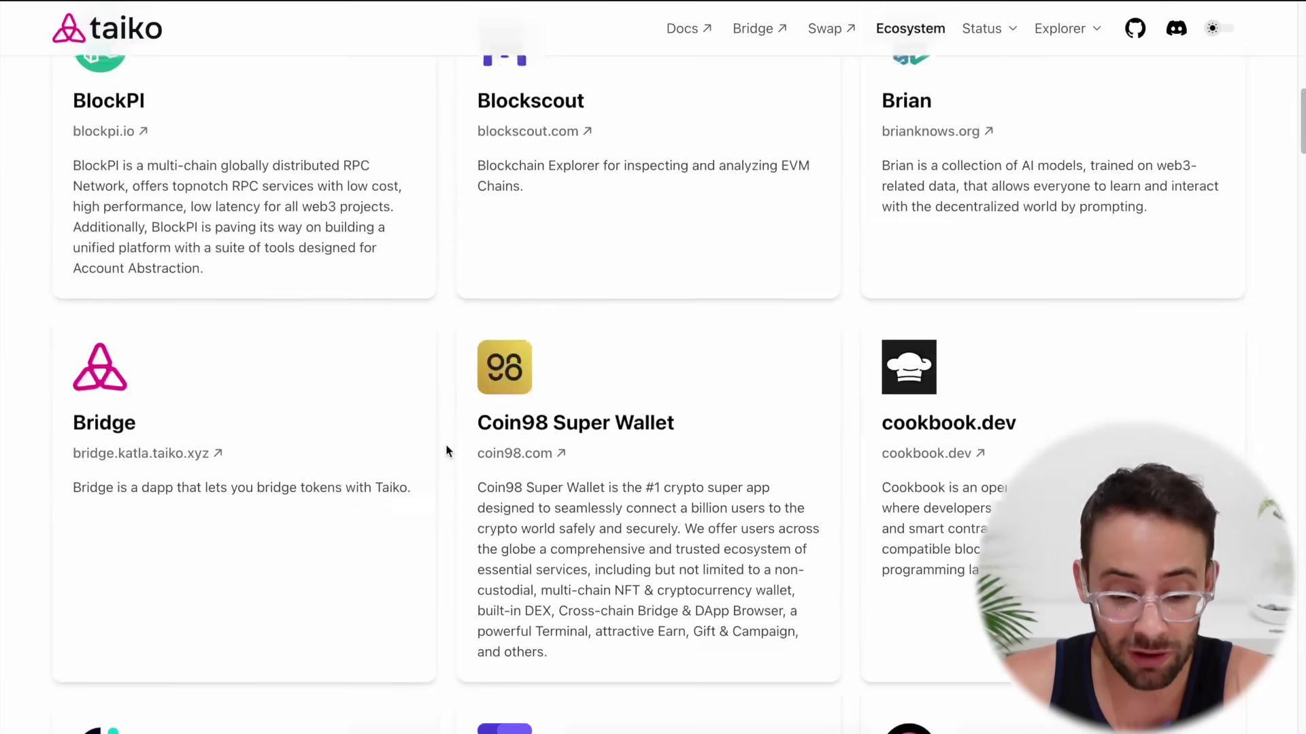
pyautogui.scroll(-5, 446, 450)
pyautogui.scroll(-9, 446, 450)
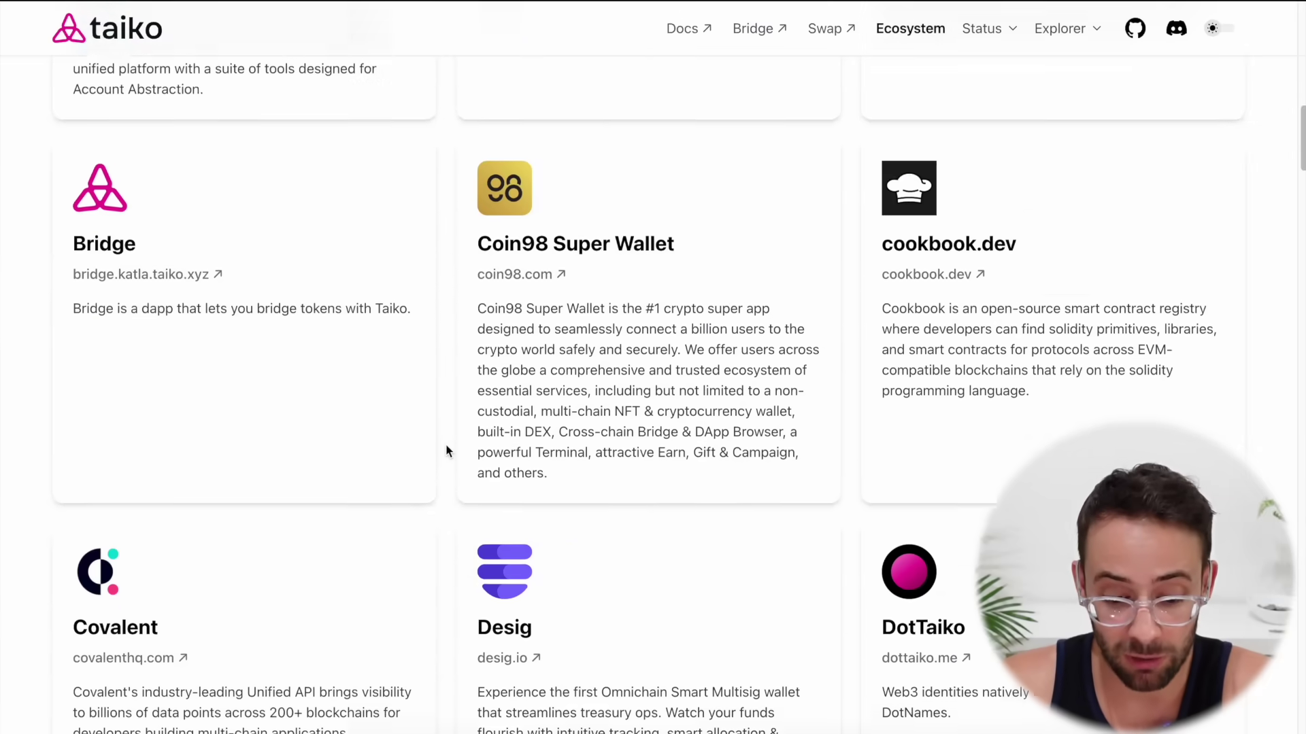
pyautogui.scroll(-8, 447, 450)
pyautogui.scroll(5, 446, 450)
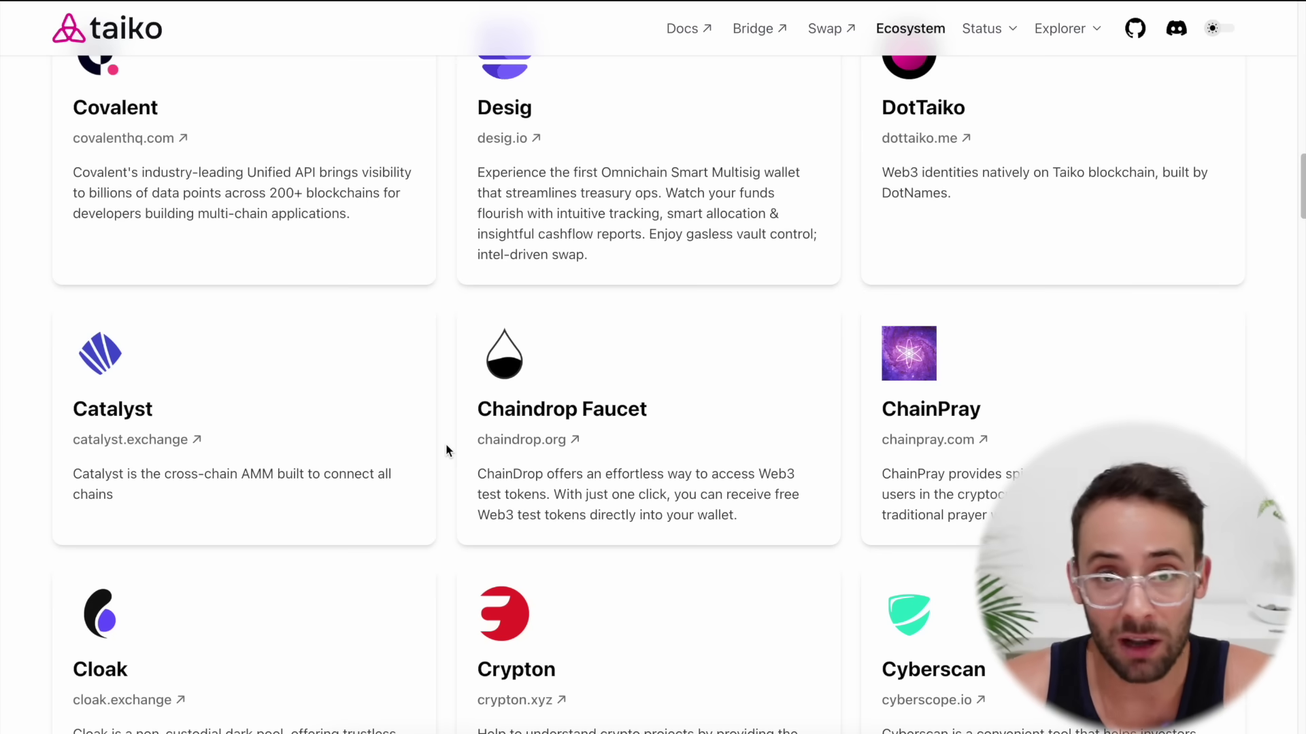
pyautogui.scroll(-8, 446, 450)
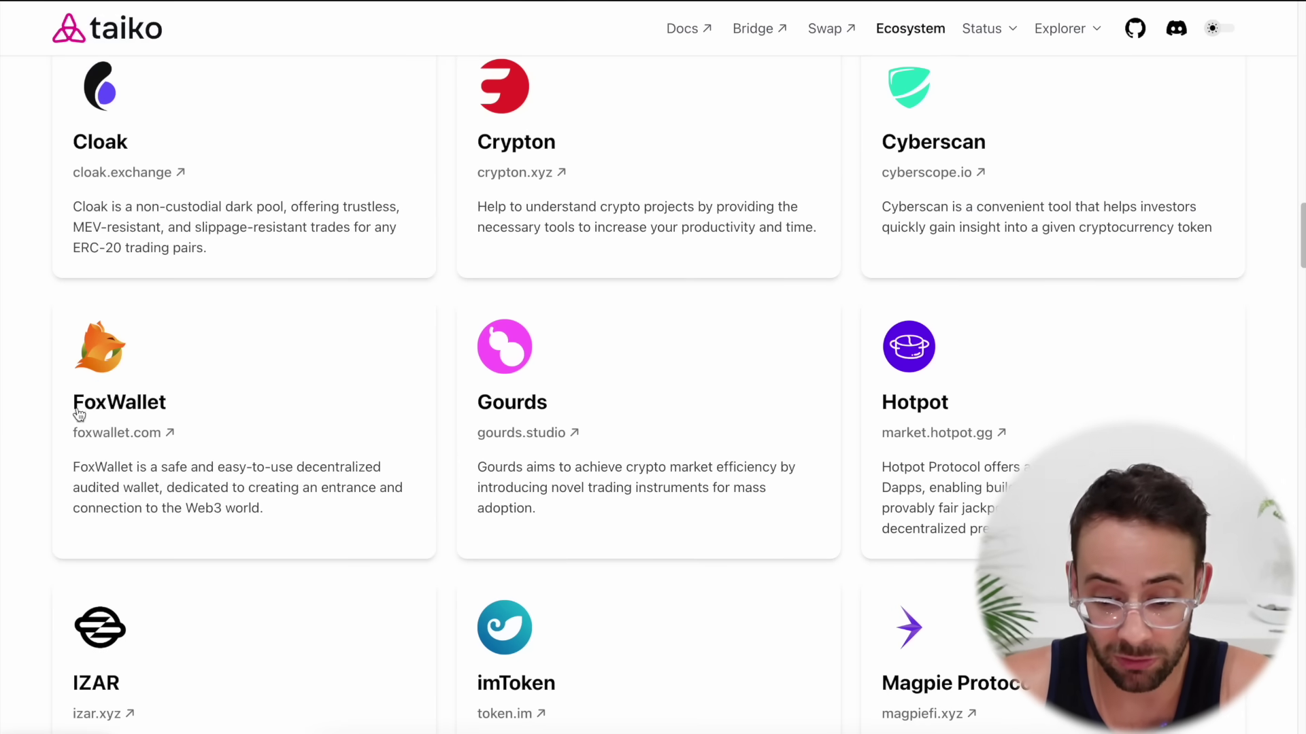
pyautogui.scroll(-12, 1258, 421)
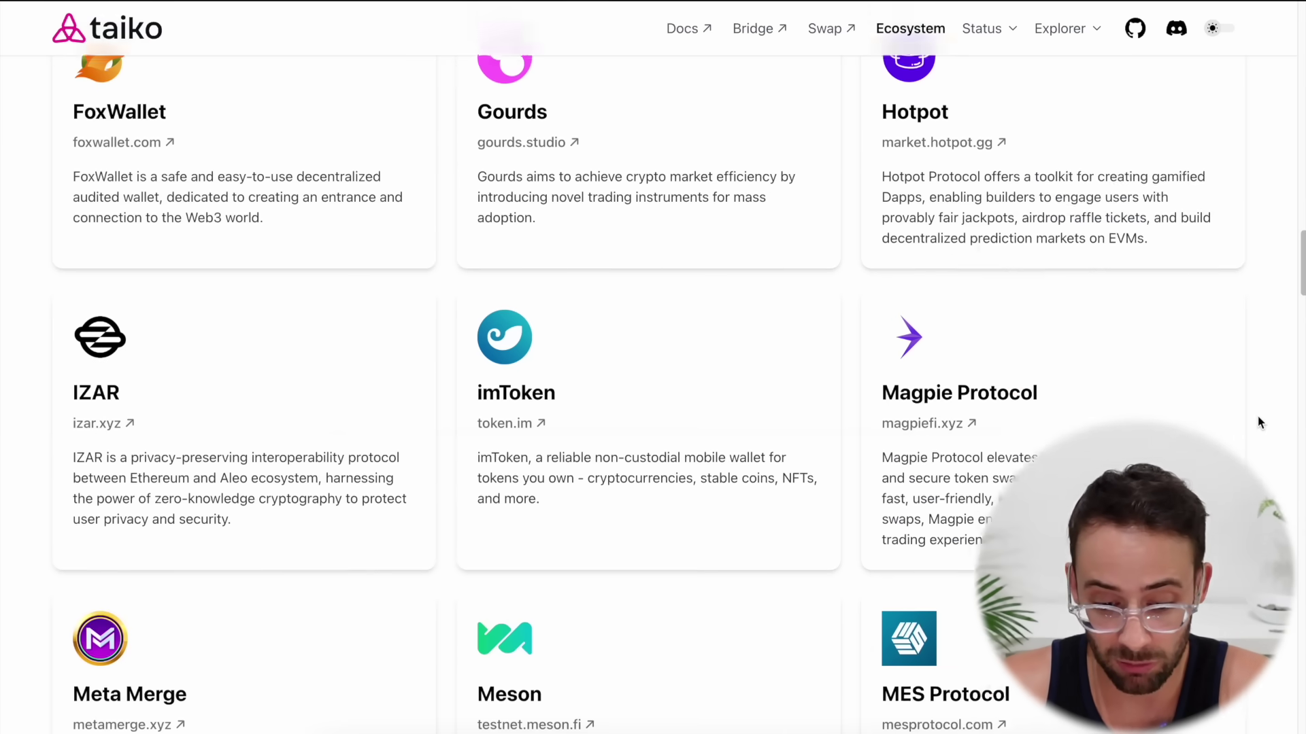
pyautogui.scroll(-8, 1258, 421)
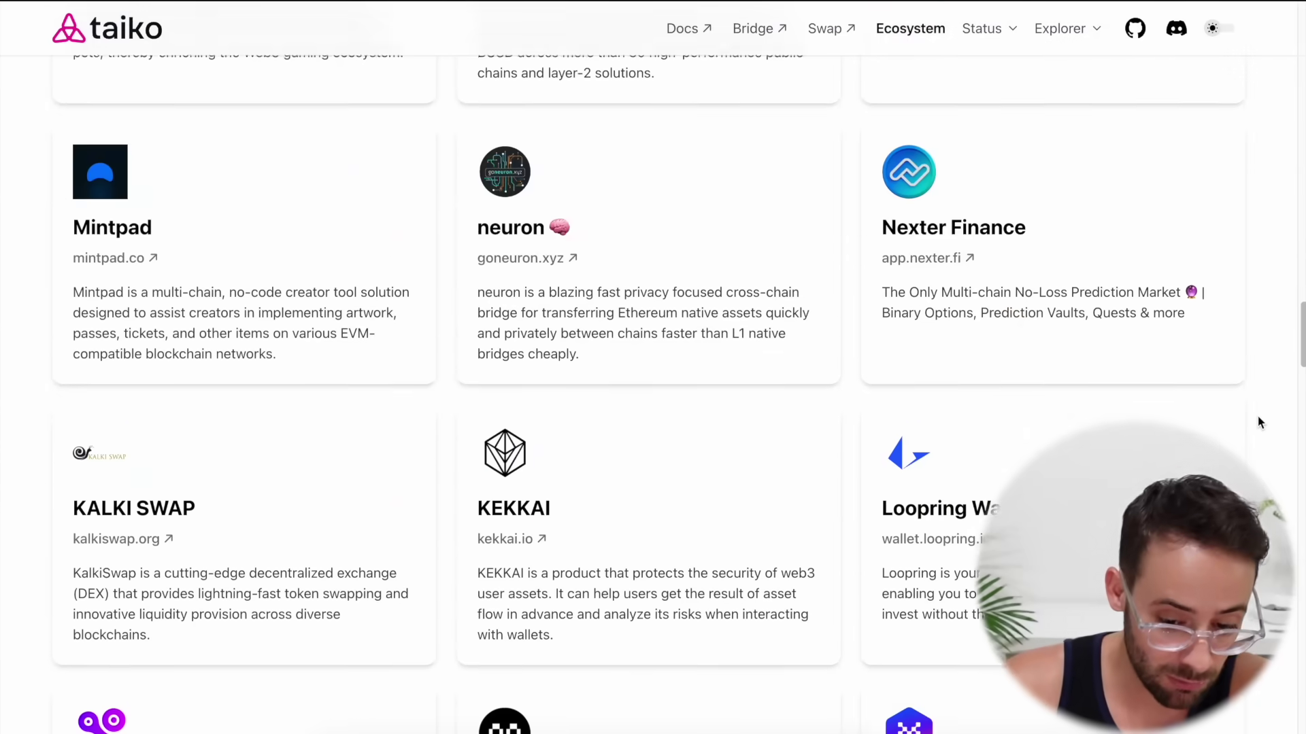
pyautogui.scroll(-16, 1258, 421)
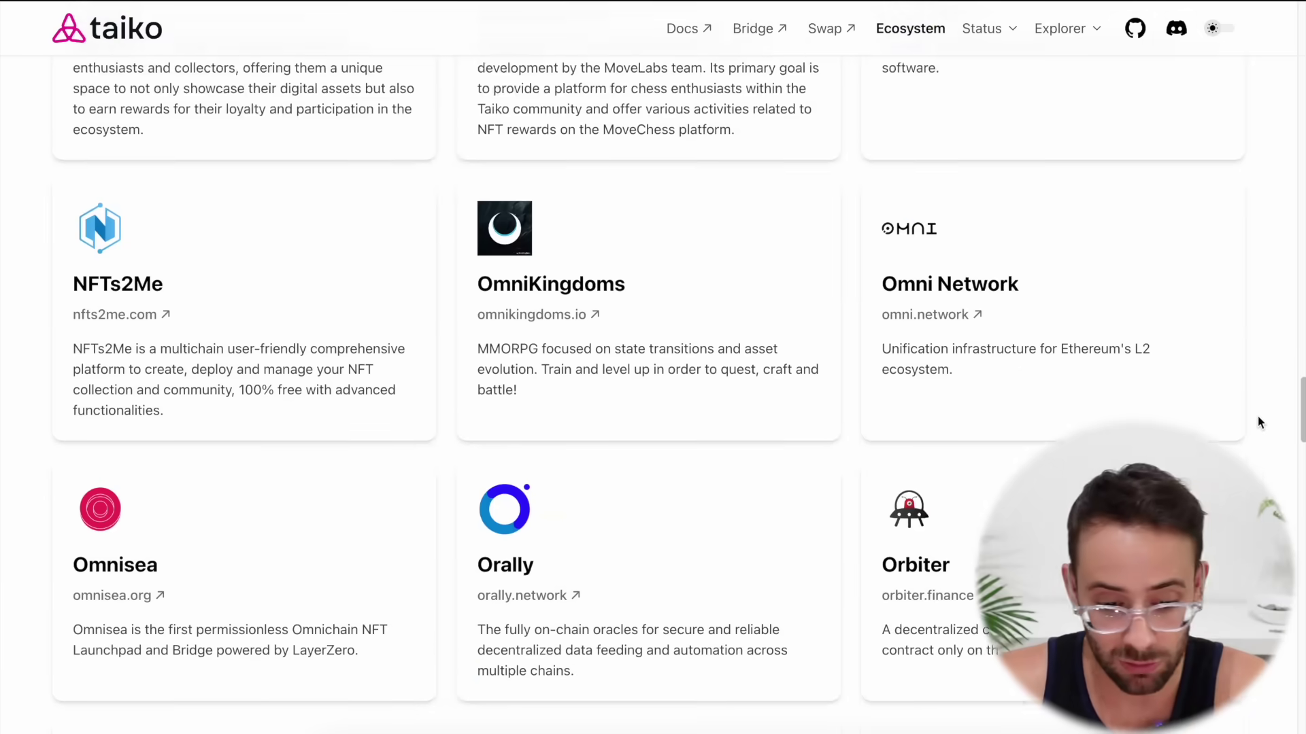
pyautogui.scroll(2, 653, 187)
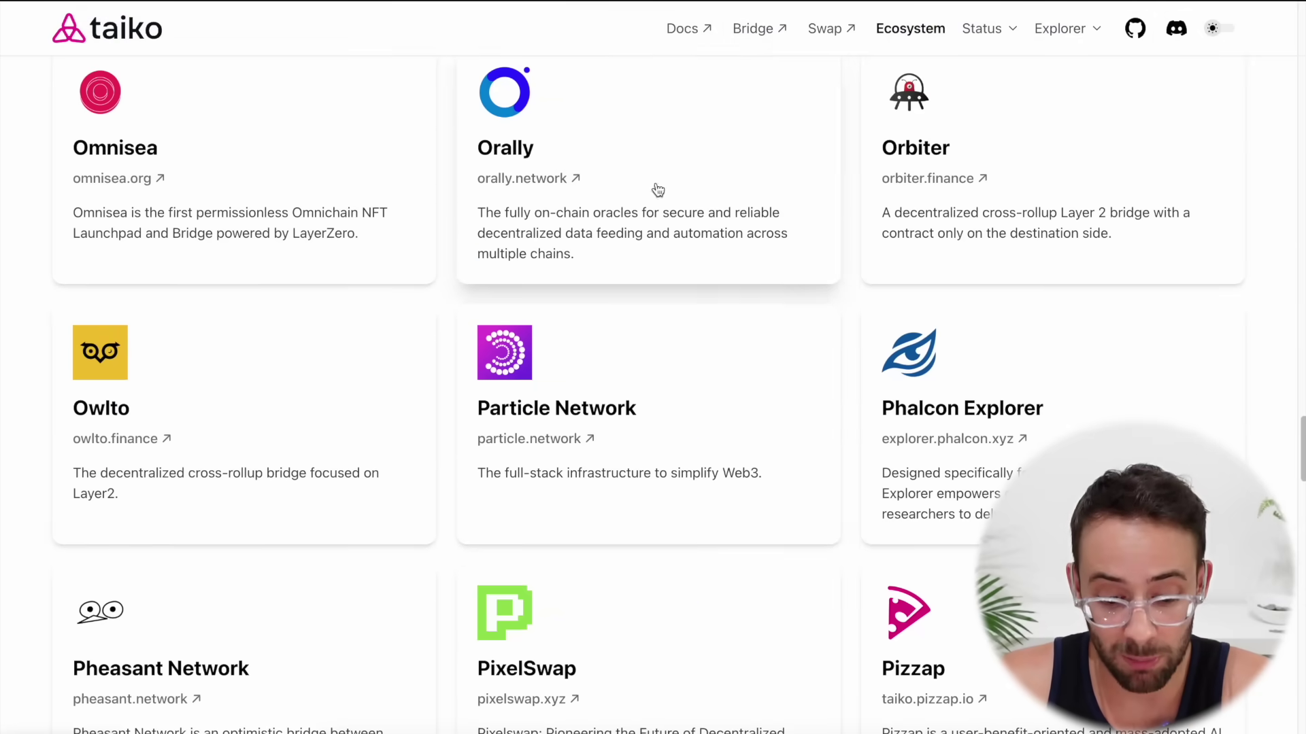
pyautogui.scroll(-9, 115, 439)
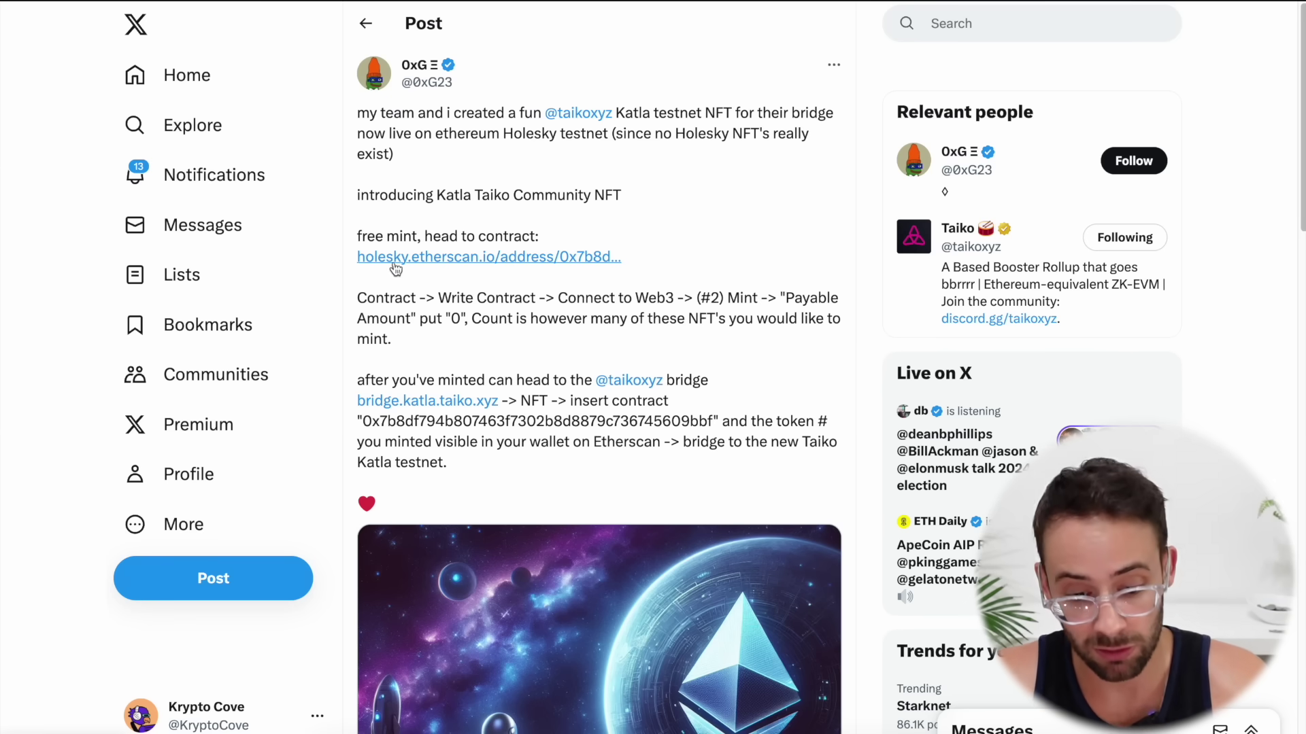
# Open the NFT contract on Etherscan and show its Write Contract functions
pyautogui.click(497, 258)
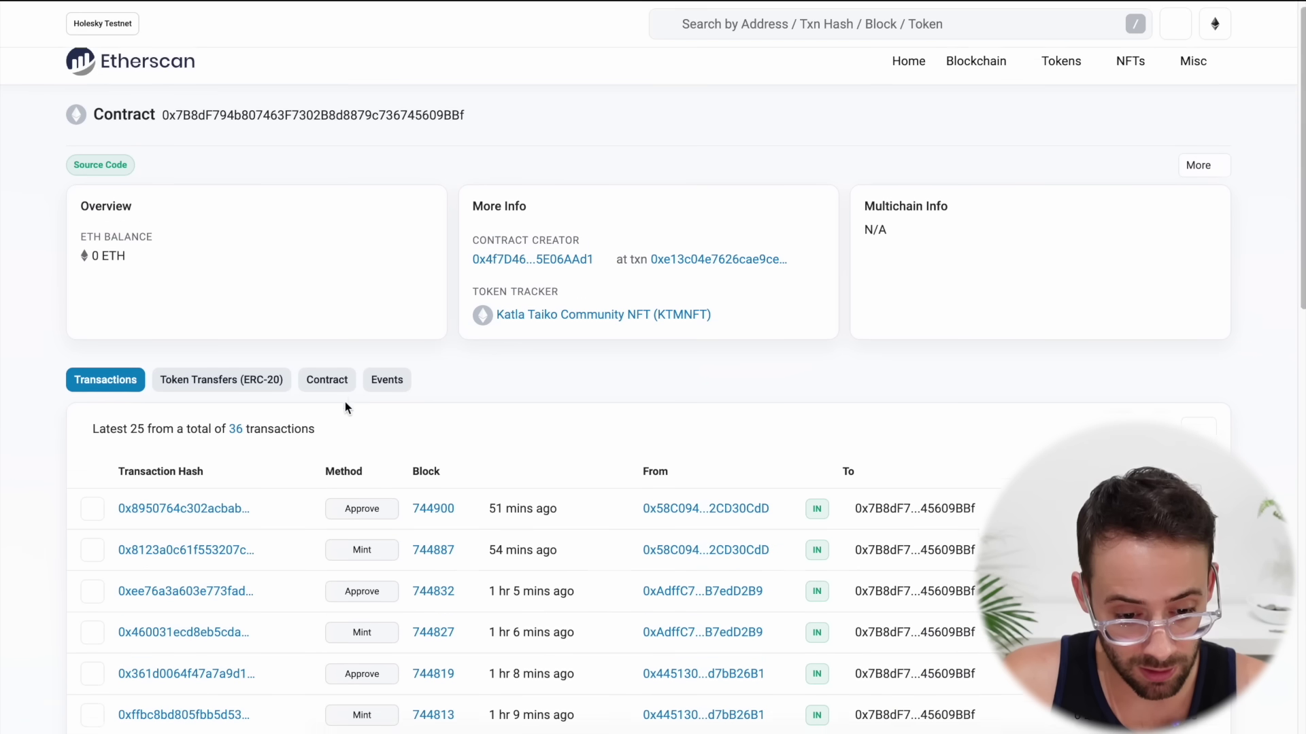
pyautogui.scroll(-1, 352, 338)
pyautogui.click(328, 343)
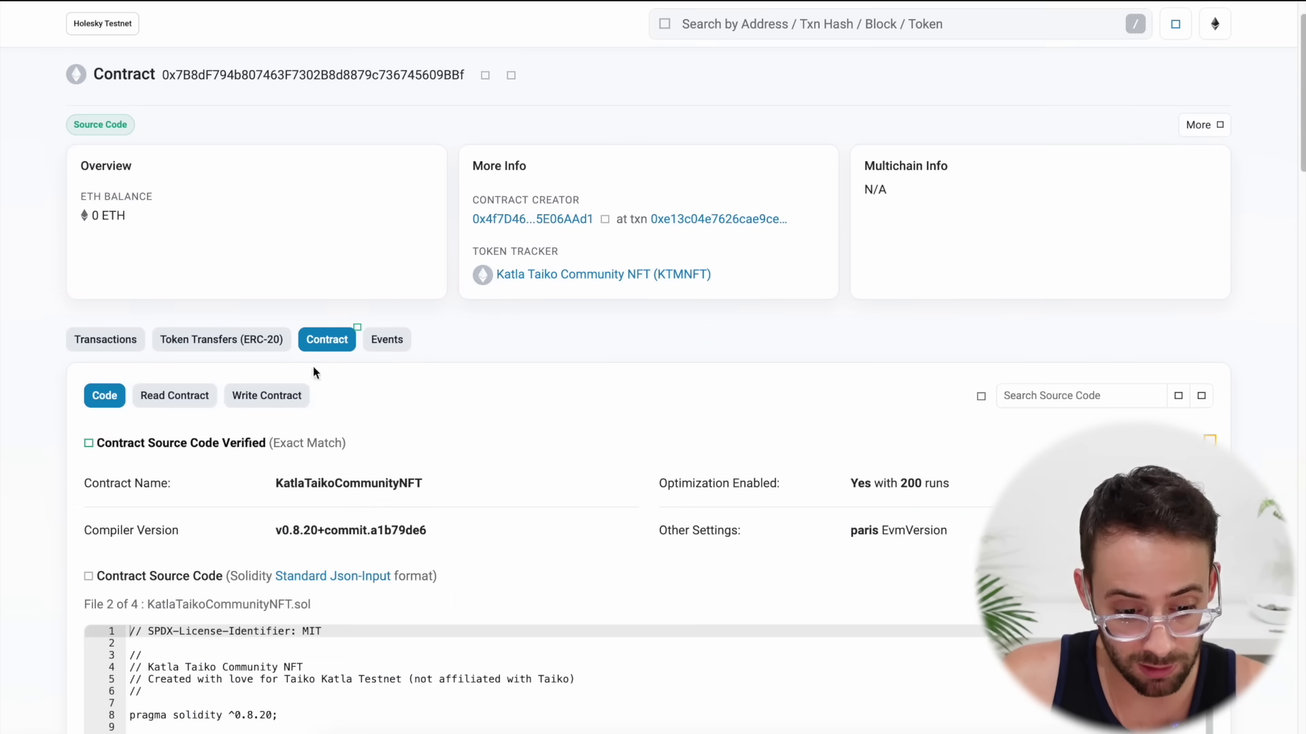
pyautogui.click(269, 391)
pyautogui.scroll(-3, 201, 234)
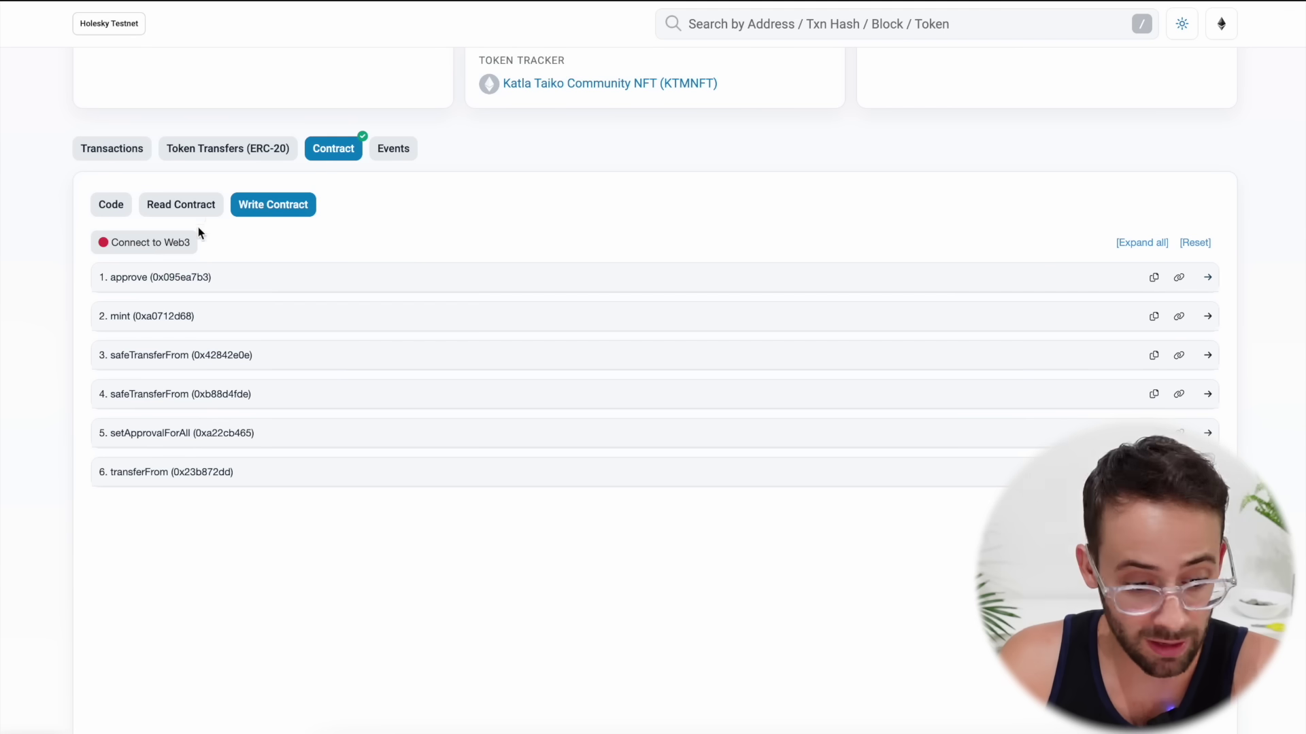
# Connect the MetaMask account to Etherscan through Connect to Web3
pyautogui.click(133, 244)
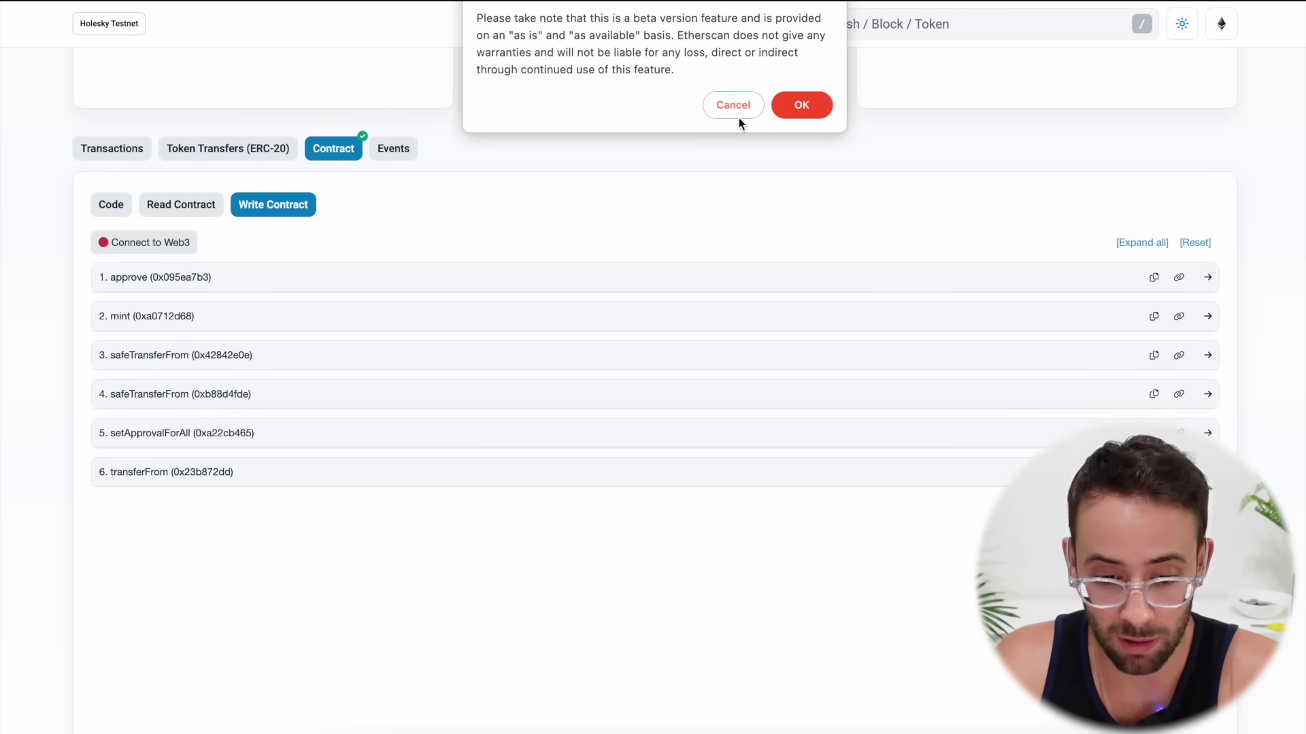
pyautogui.click(822, 102)
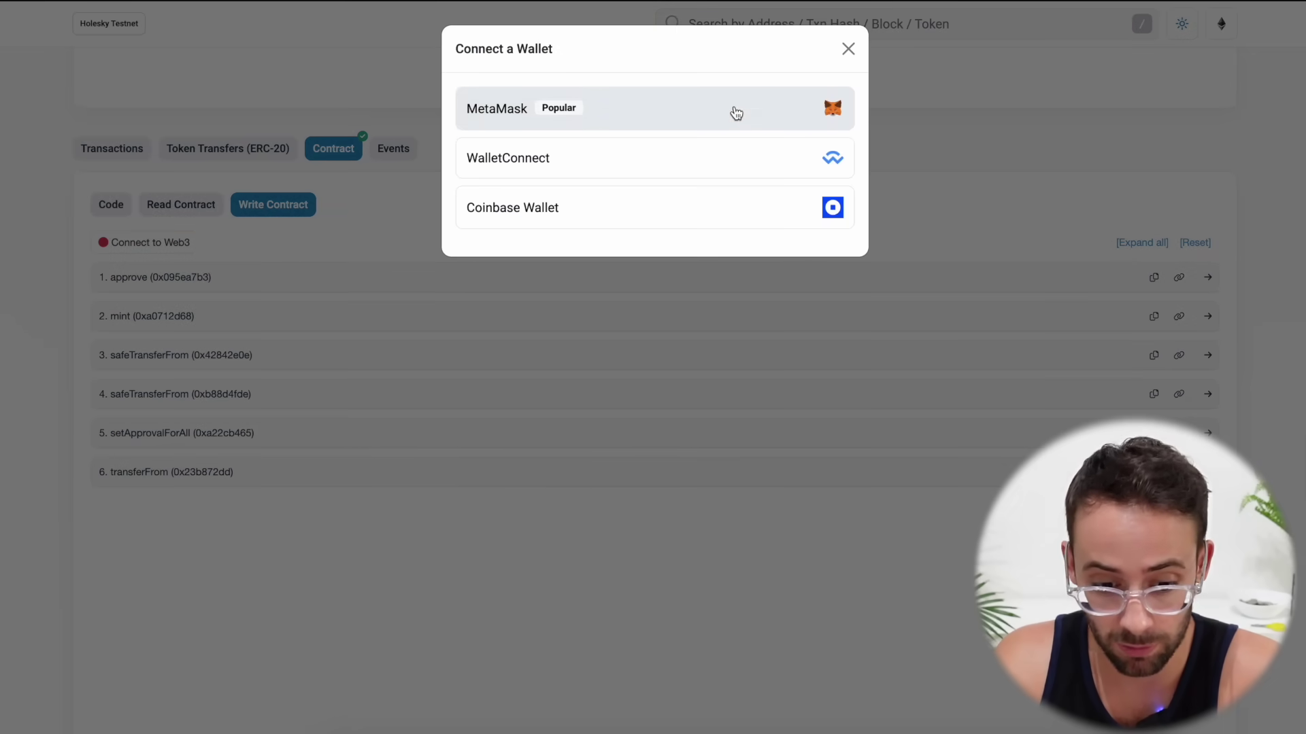
pyautogui.click(735, 112)
pyautogui.click(1224, 405)
pyautogui.click(1230, 408)
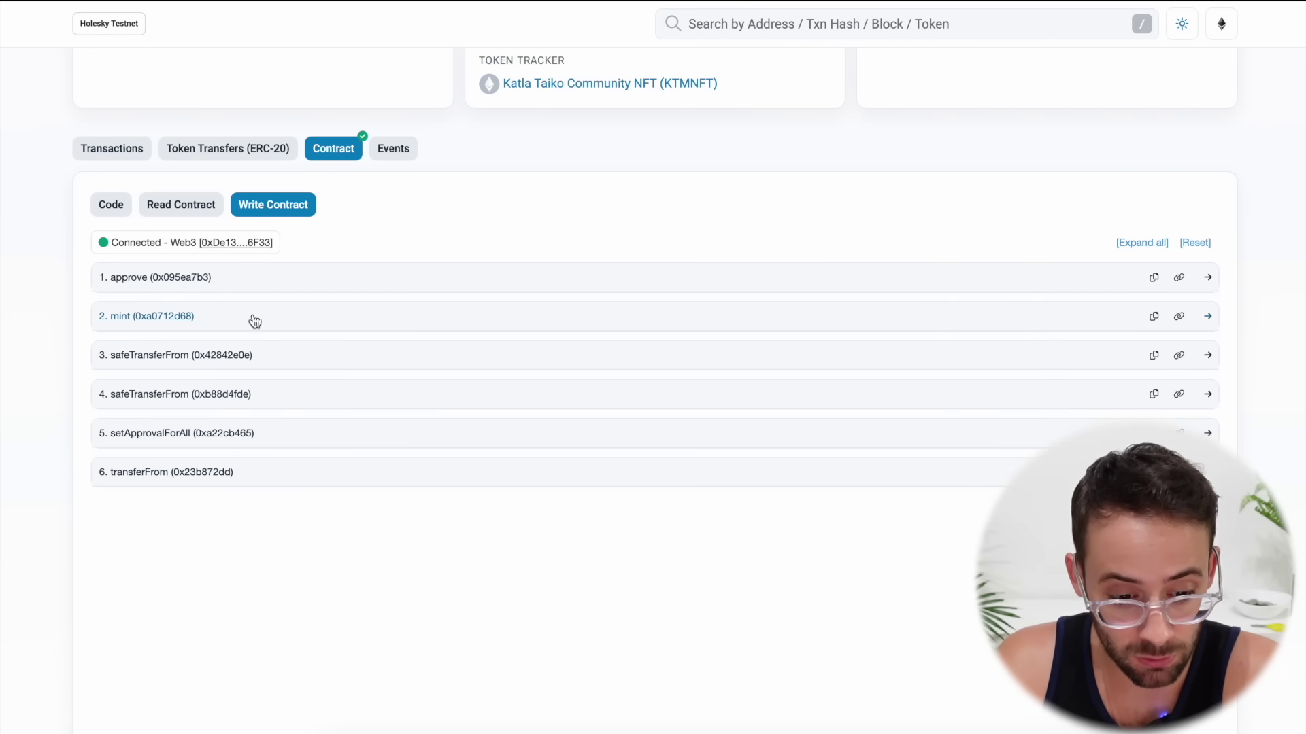
# Call mint with payable amount 0 and count 4, confirming the transaction in MetaMask
pyautogui.click(219, 320)
pyautogui.click(204, 381)
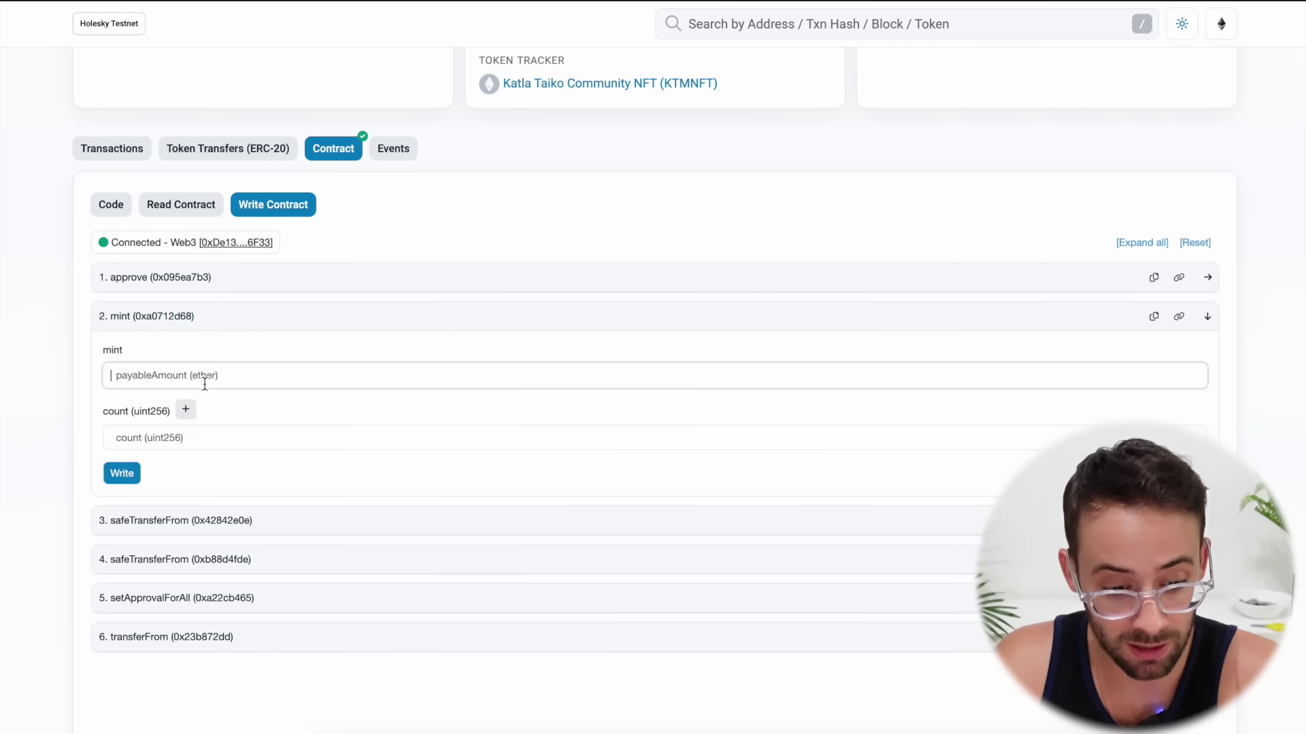
pyautogui.write('0')
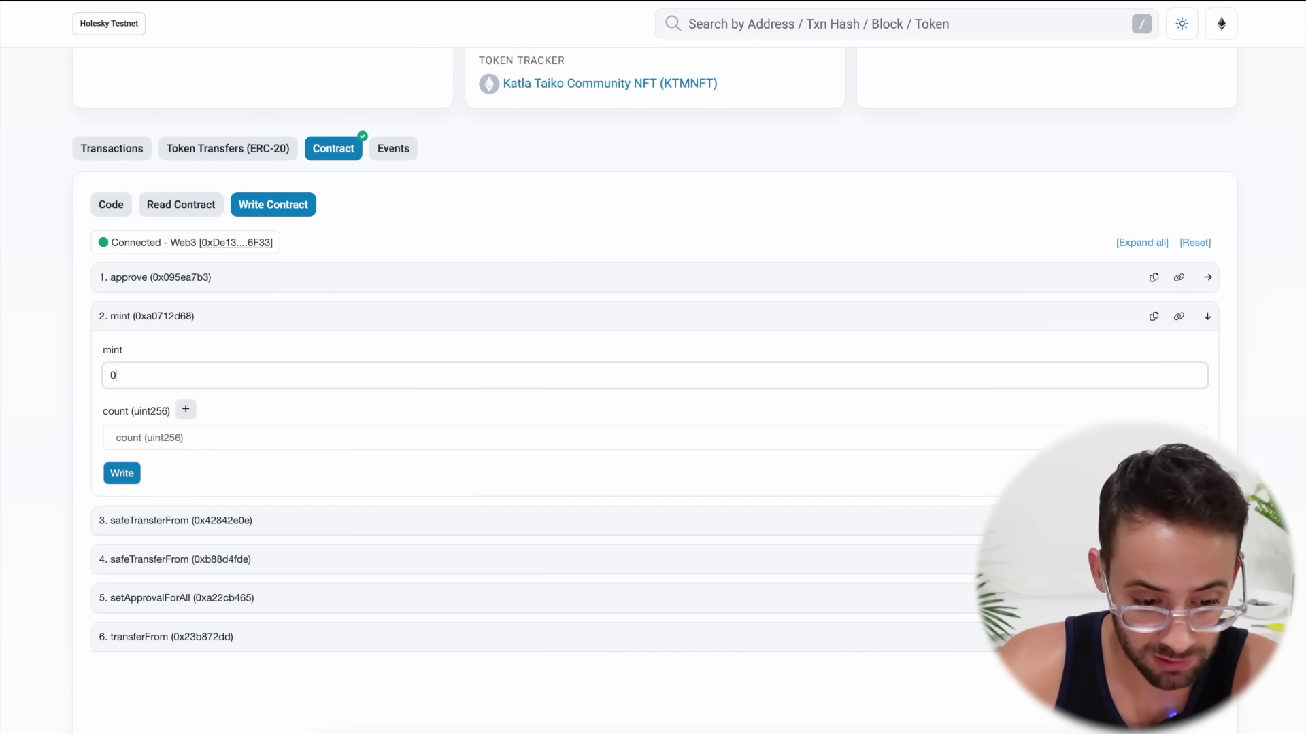
pyautogui.click(183, 438)
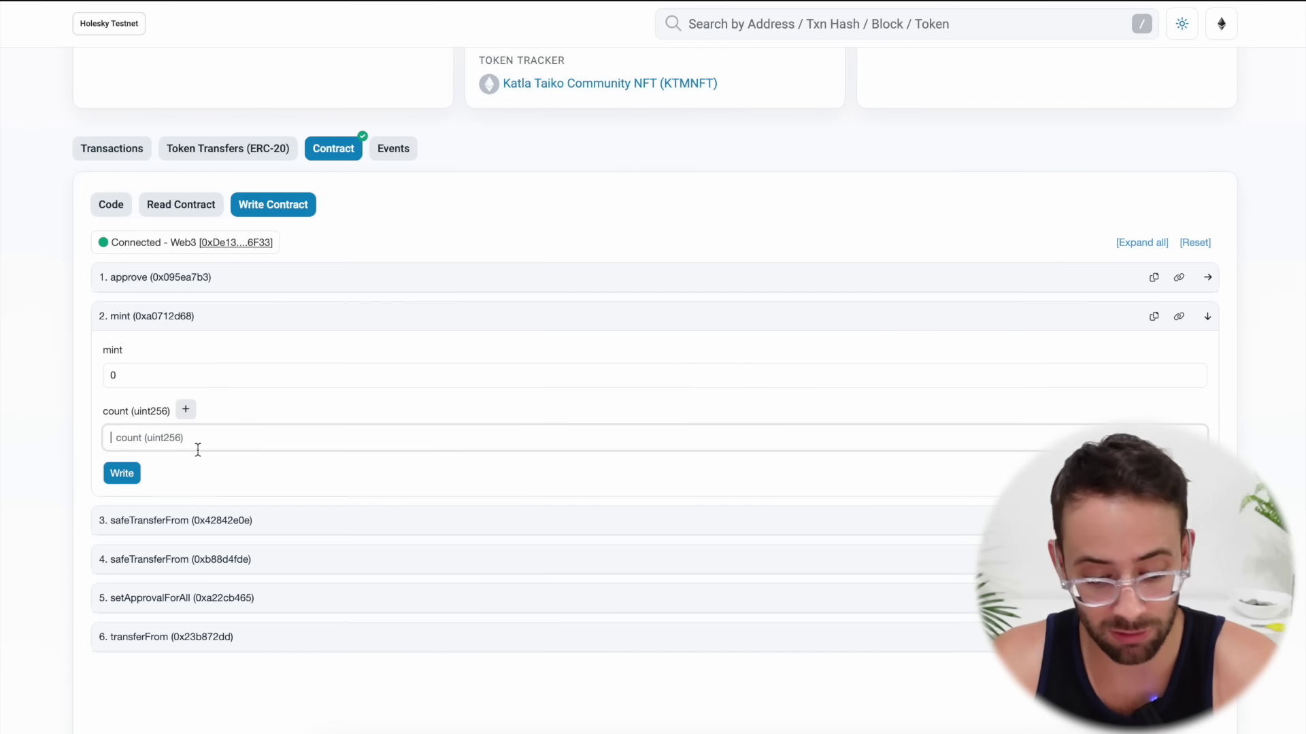
pyautogui.write('4')
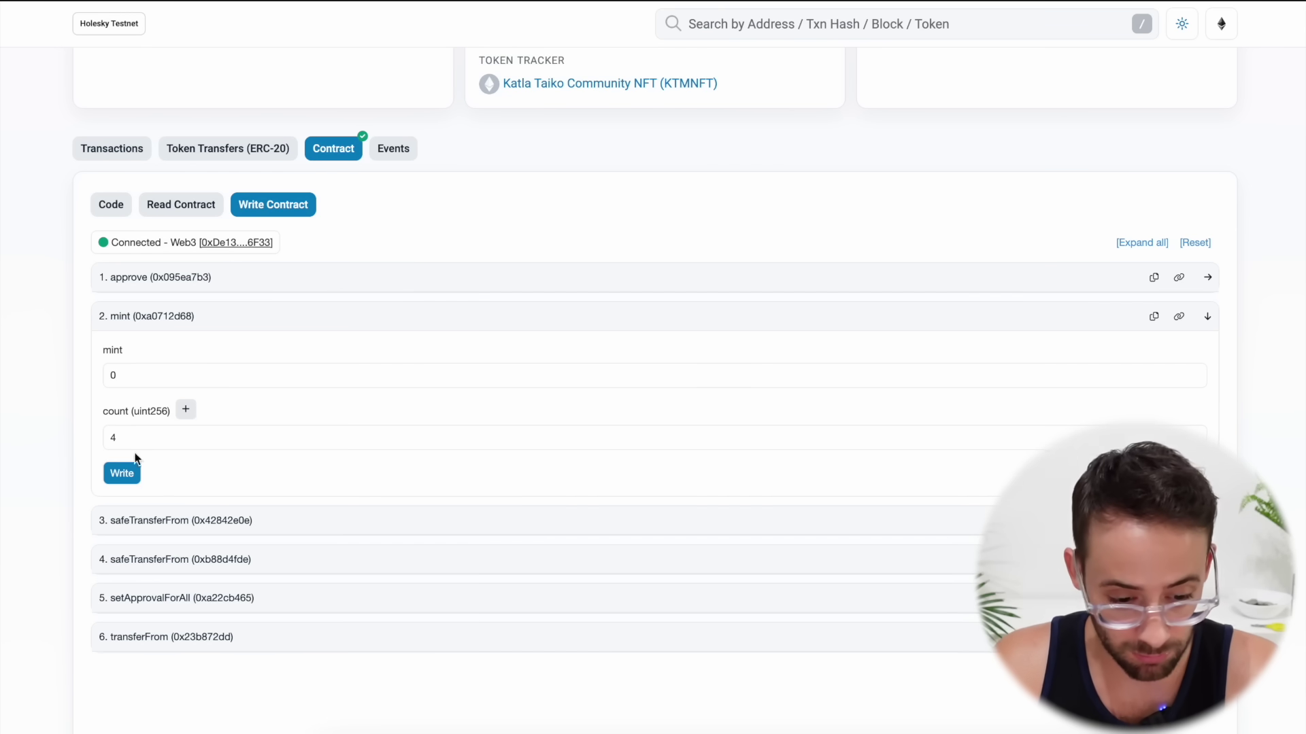
pyautogui.click(125, 479)
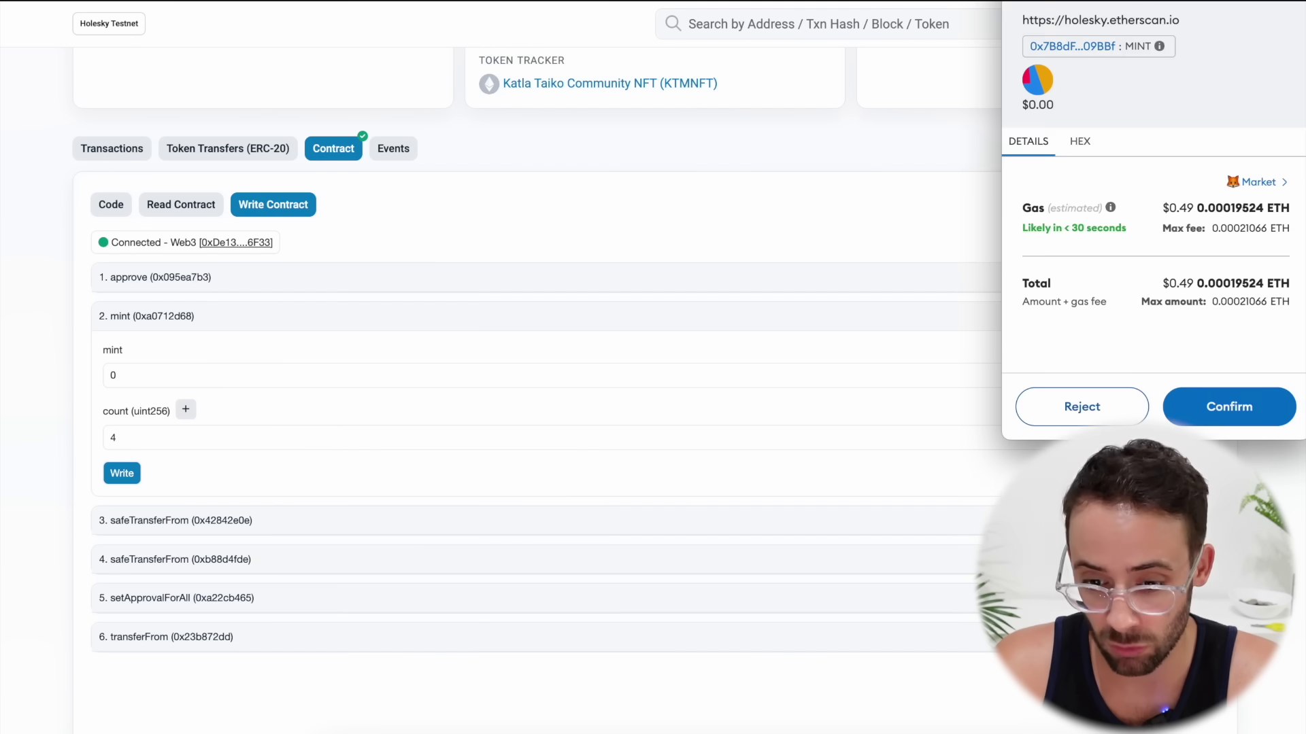
pyautogui.moveTo(1154, 2); pyautogui.dragTo(1194, 10)
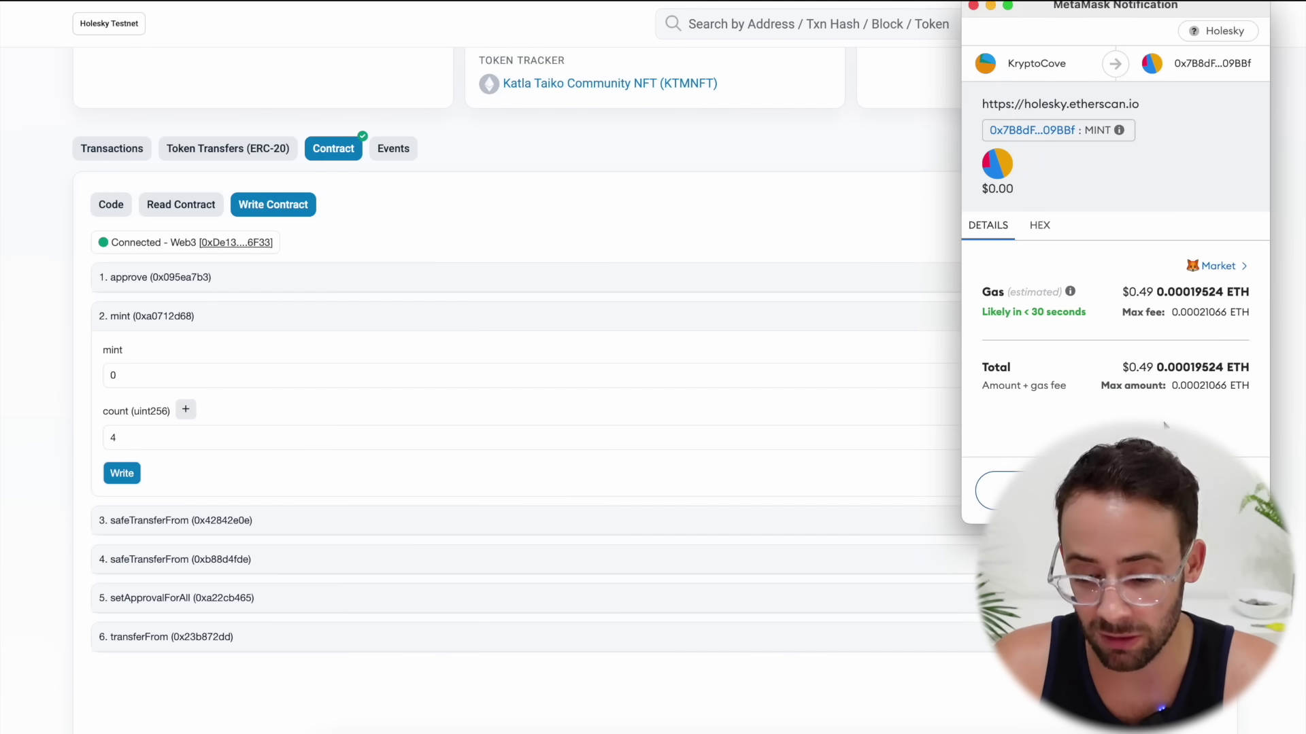
pyautogui.click(1190, 491)
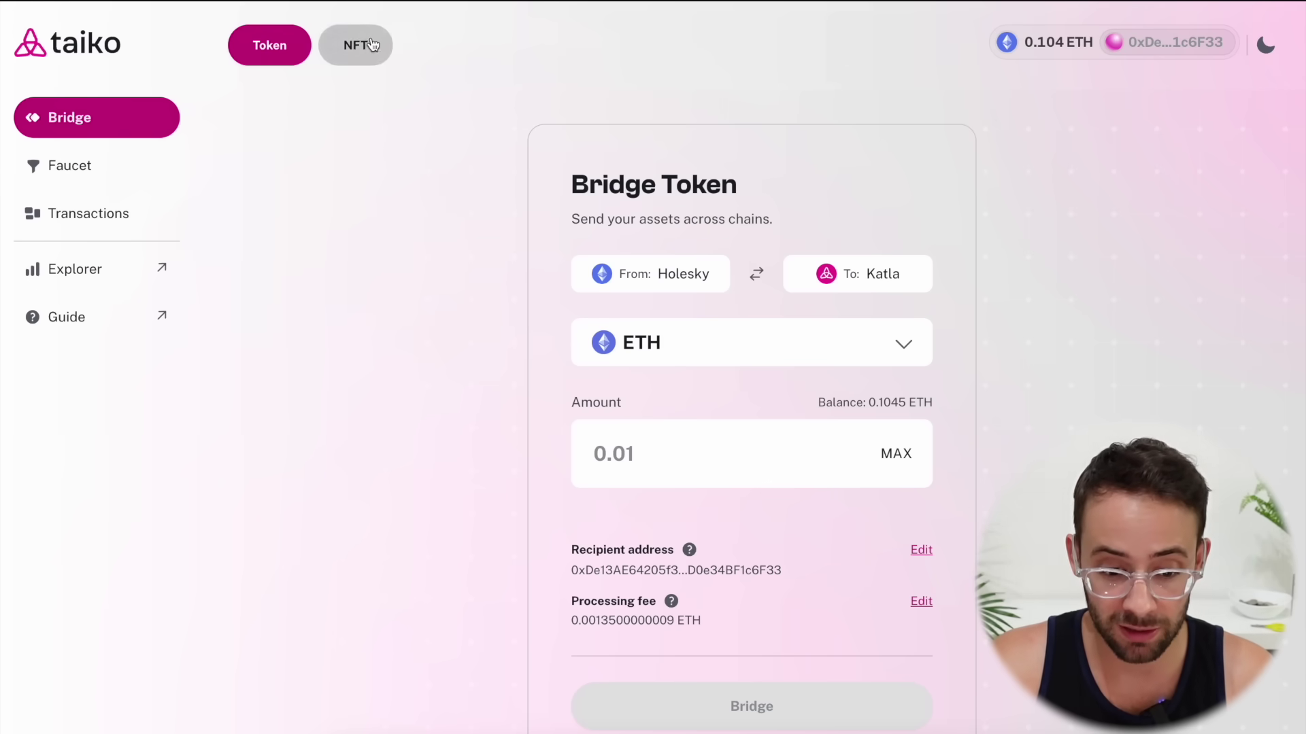
# Switch the bridge to NFTs and choose to add the NFT manually
pyautogui.click(356, 55)
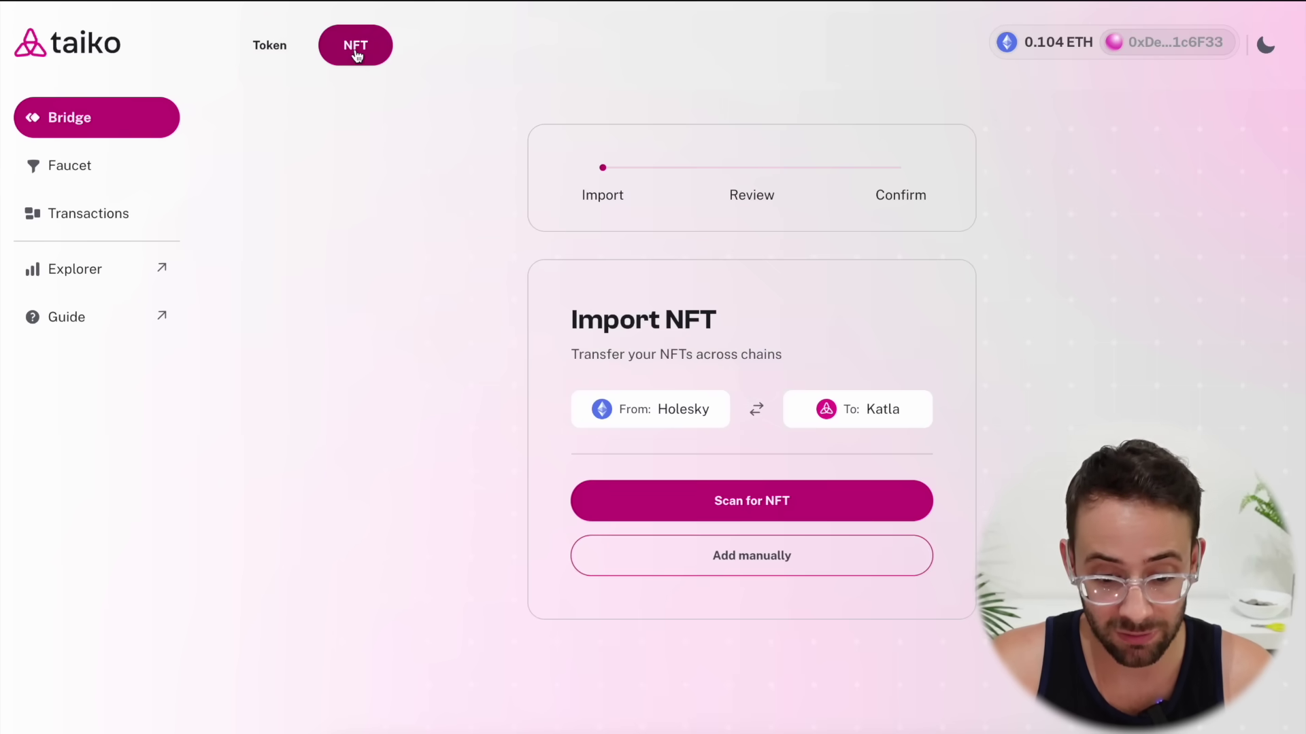
pyautogui.click(804, 510)
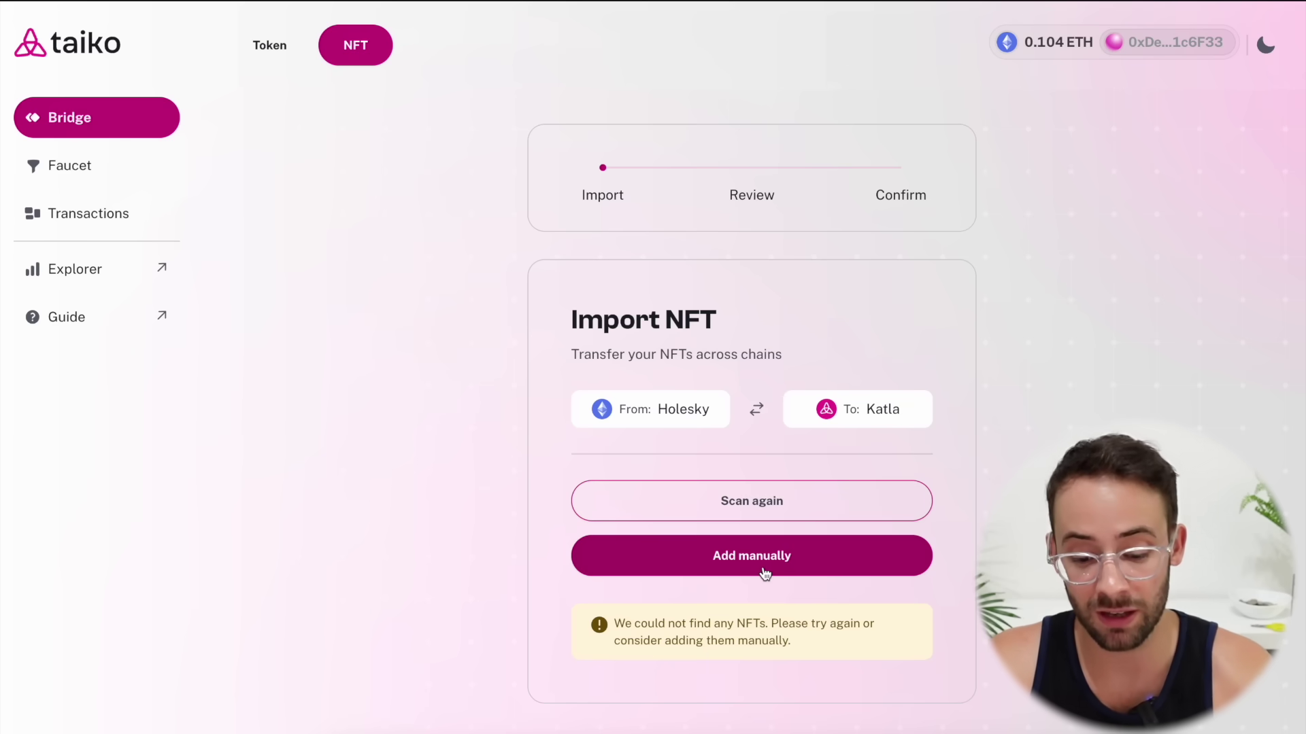
pyautogui.click(766, 573)
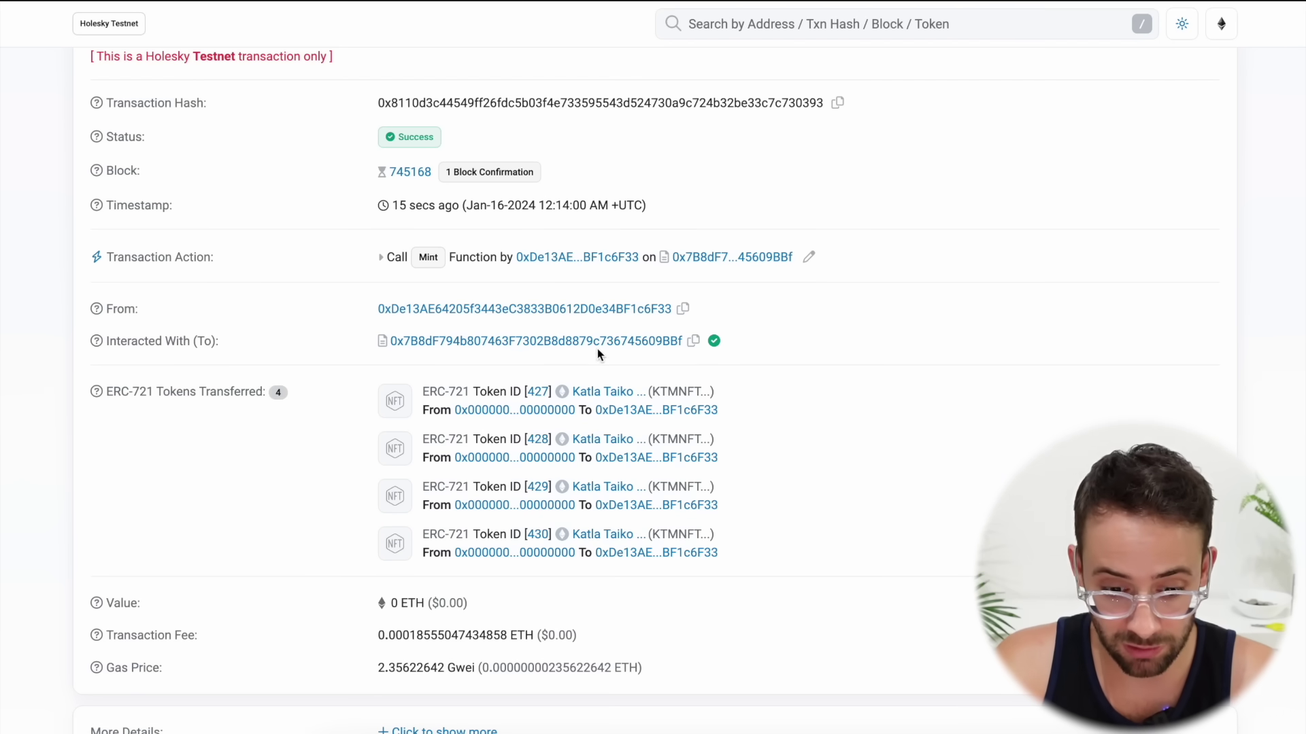
# Paste the contract address copied from Etherscan, enter token ID 427, and continue
pyautogui.click(694, 342)
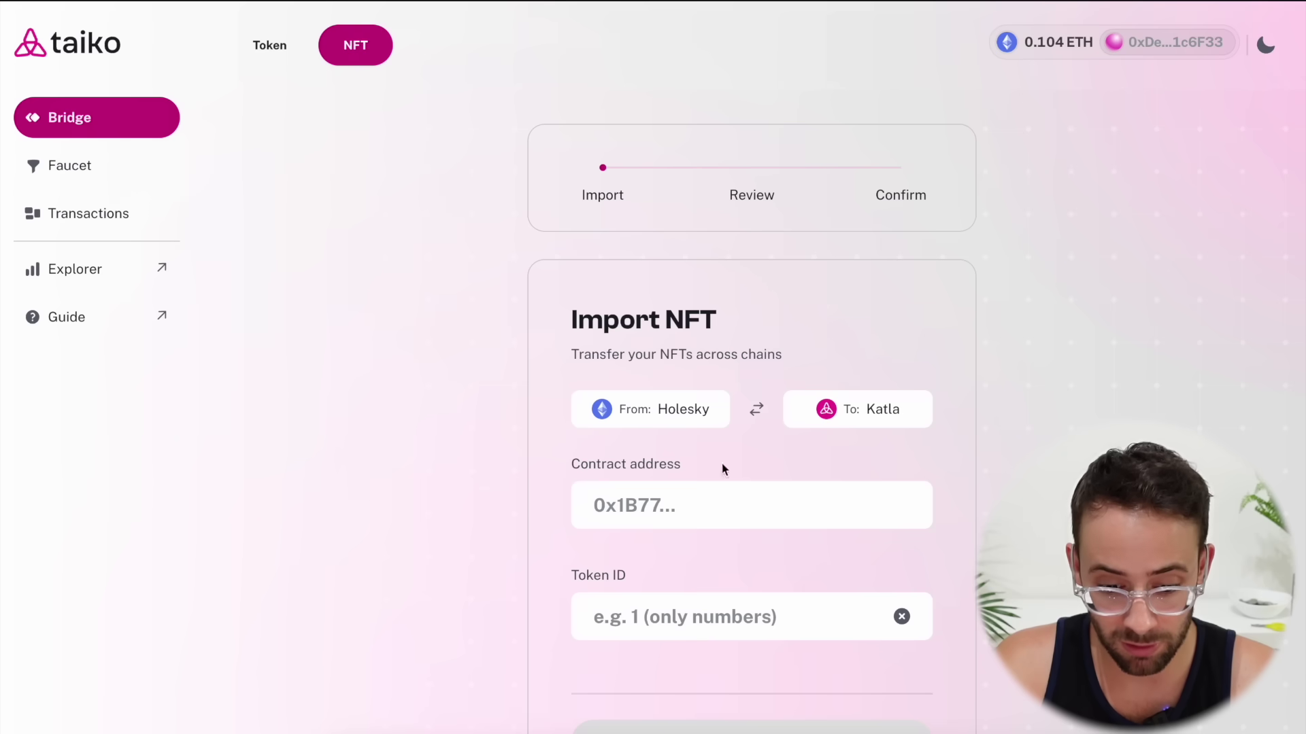
pyautogui.click(712, 509)
pyautogui.hotkey('ctrl', 'v')
pyautogui.scroll(-1, 789, 606)
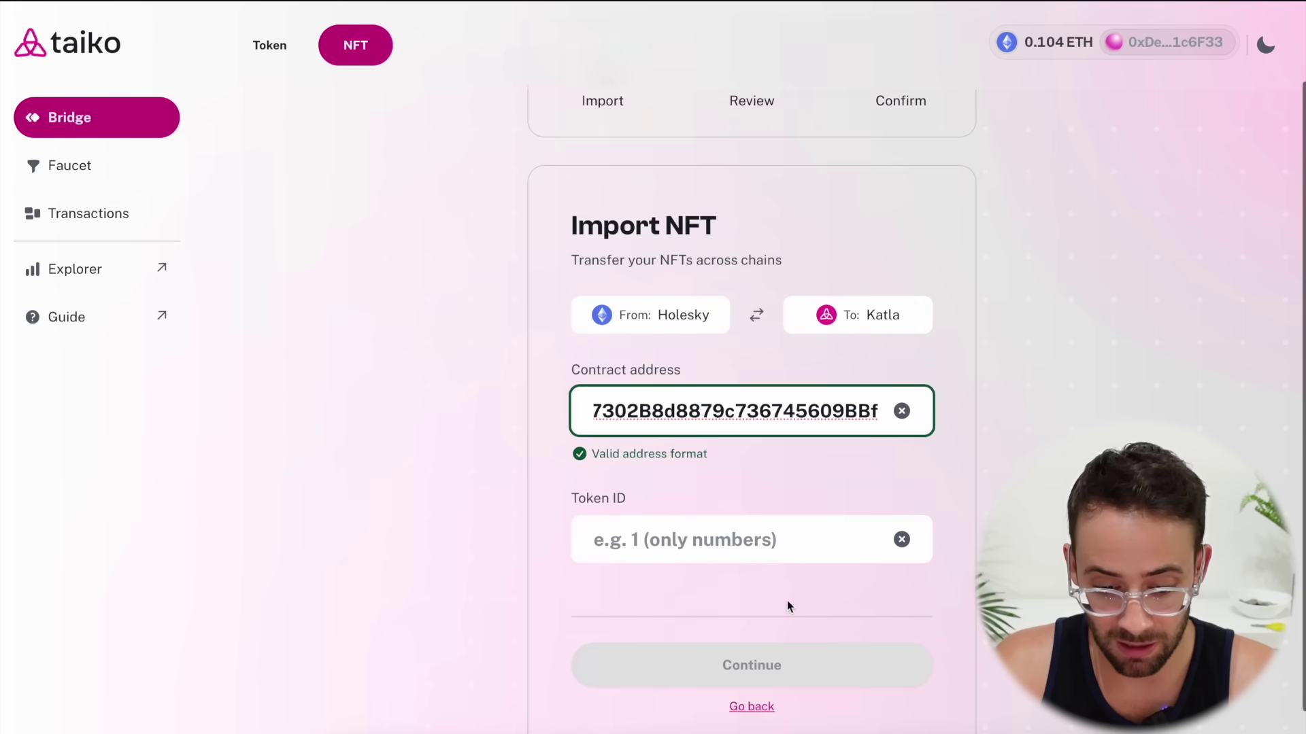
pyautogui.scroll(-1, 789, 606)
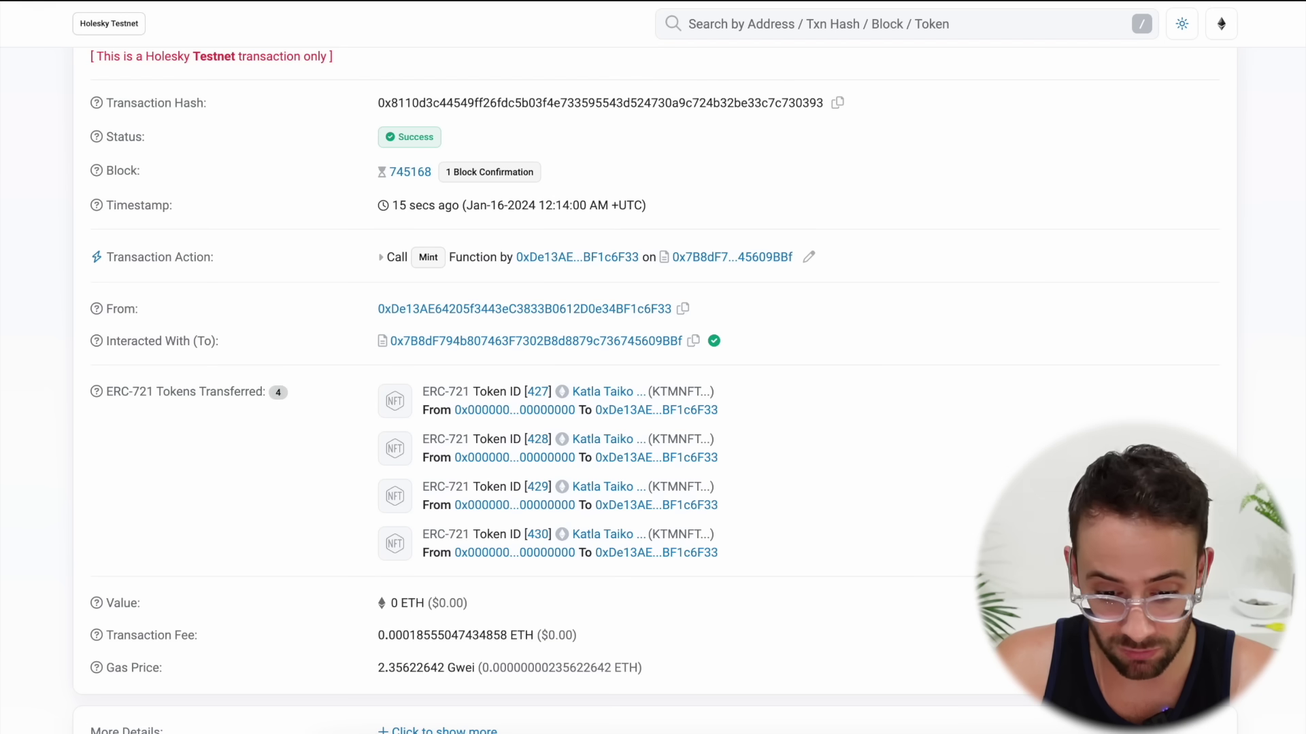
pyautogui.scroll(-1, 772, 408)
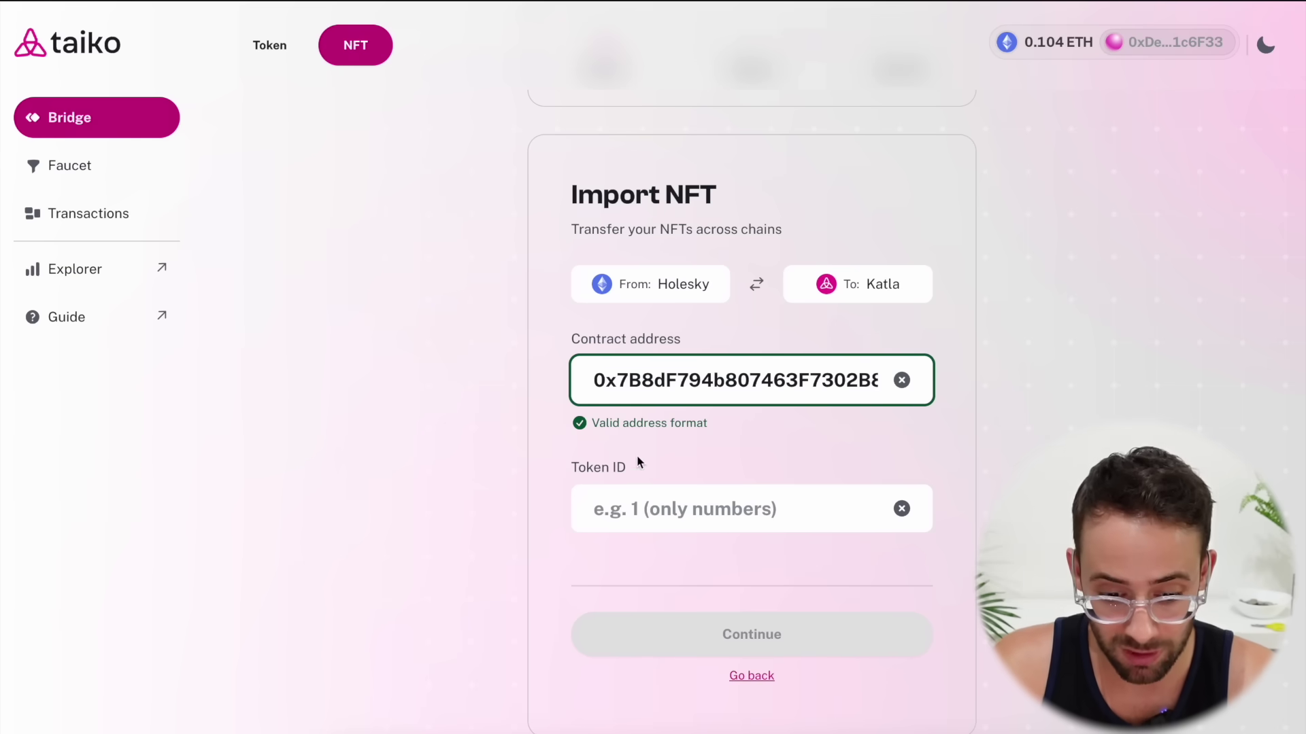
pyautogui.click(674, 509)
pyautogui.write('427')
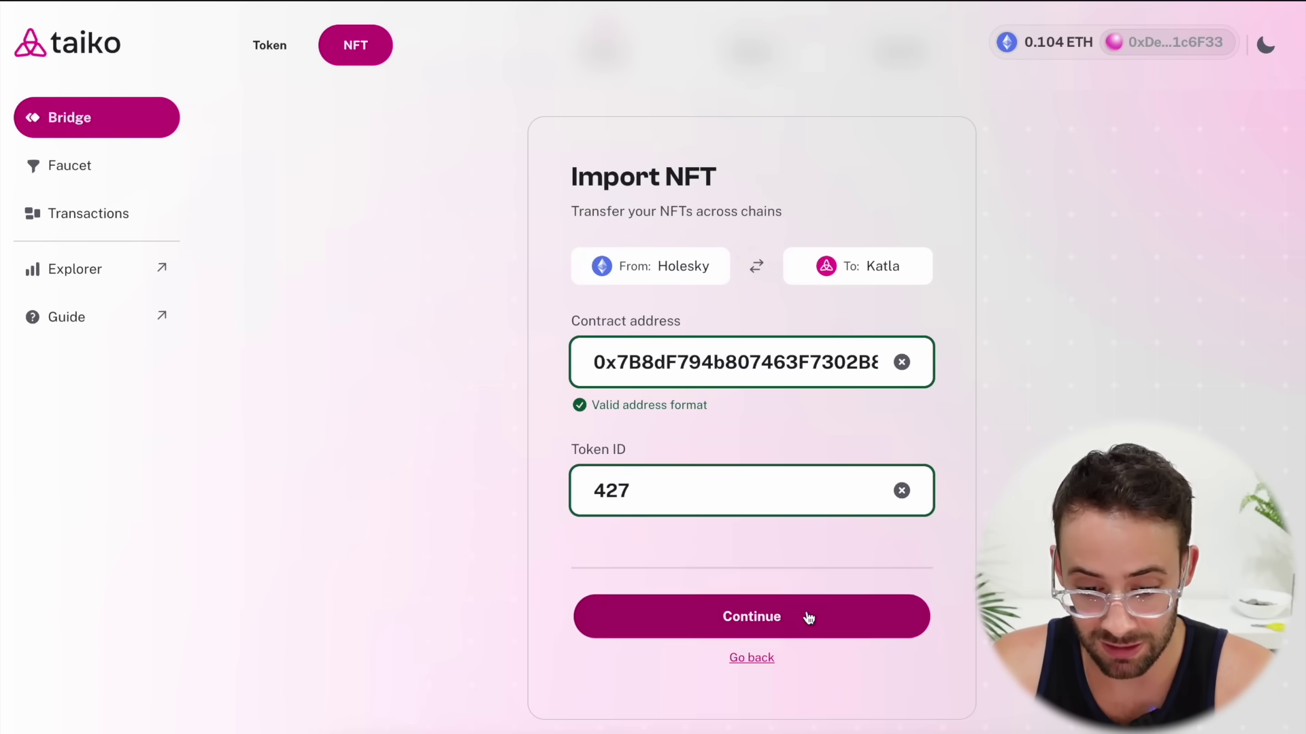
pyautogui.click(797, 612)
# Confirm NFT #427's details, approve its transfer in MetaMask, and start bridging to Katla
pyautogui.scroll(-3, 806, 611)
pyautogui.click(795, 632)
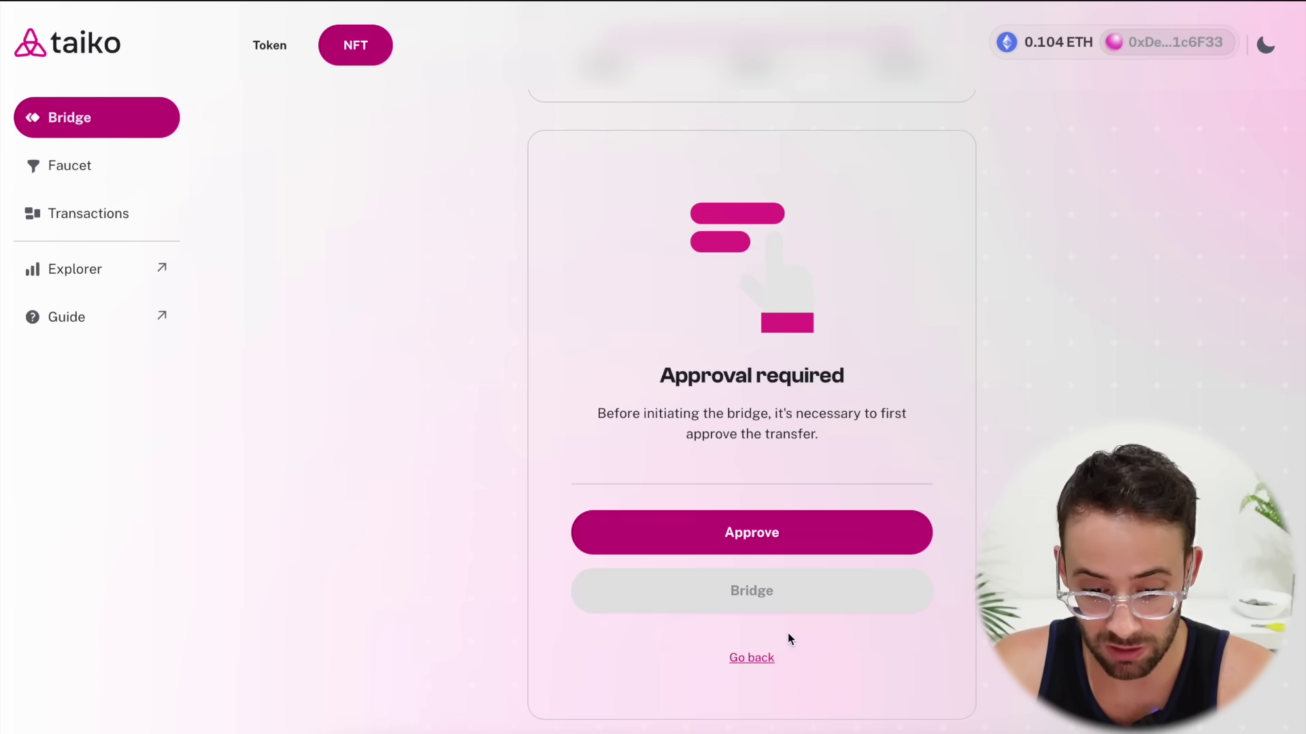
pyautogui.click(796, 532)
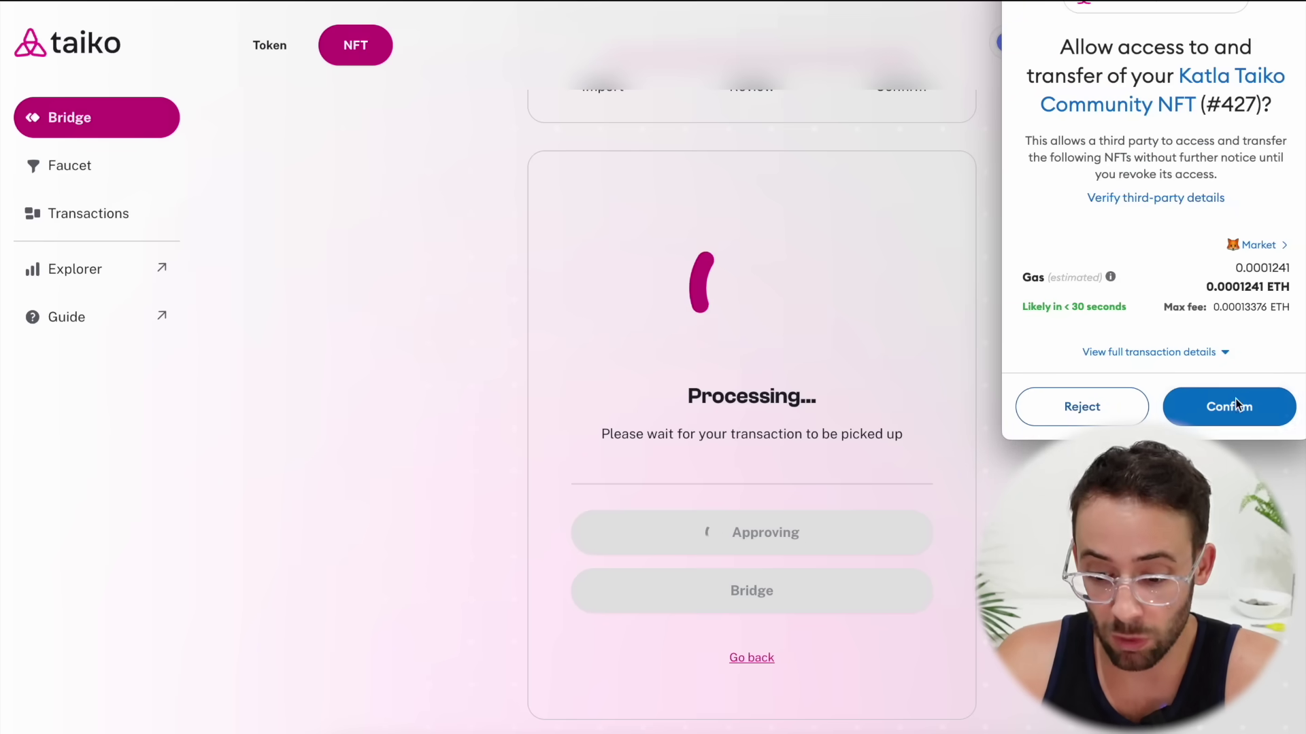
pyautogui.click(1248, 406)
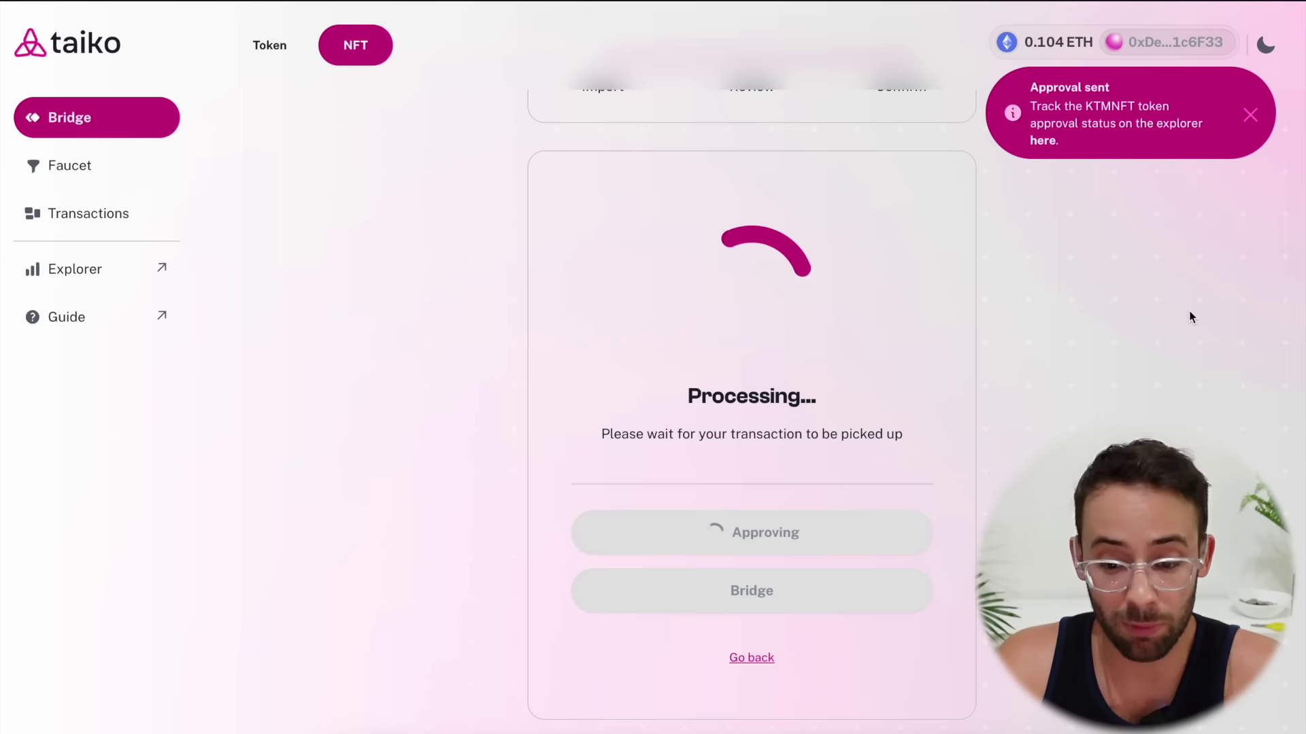
pyautogui.hotkey('ctrl', 'Tab')
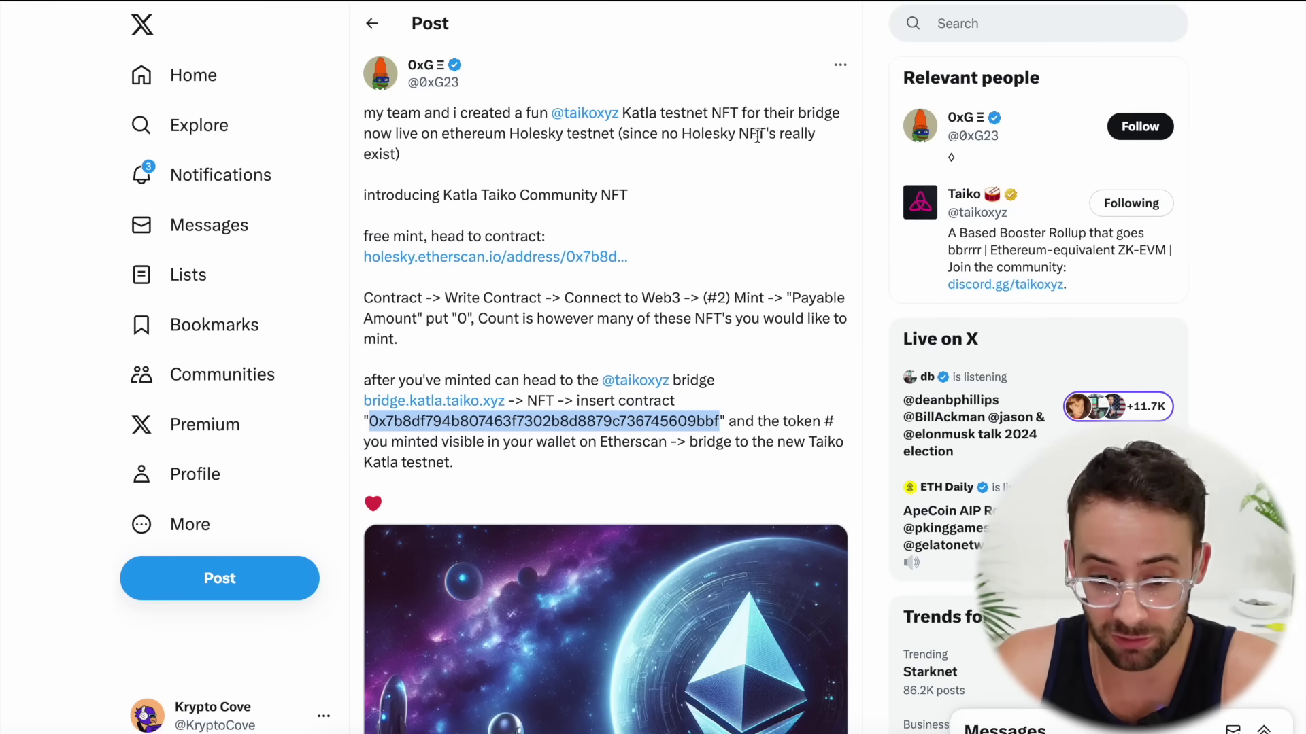
pyautogui.hotkey('ctrl', 'Tab')
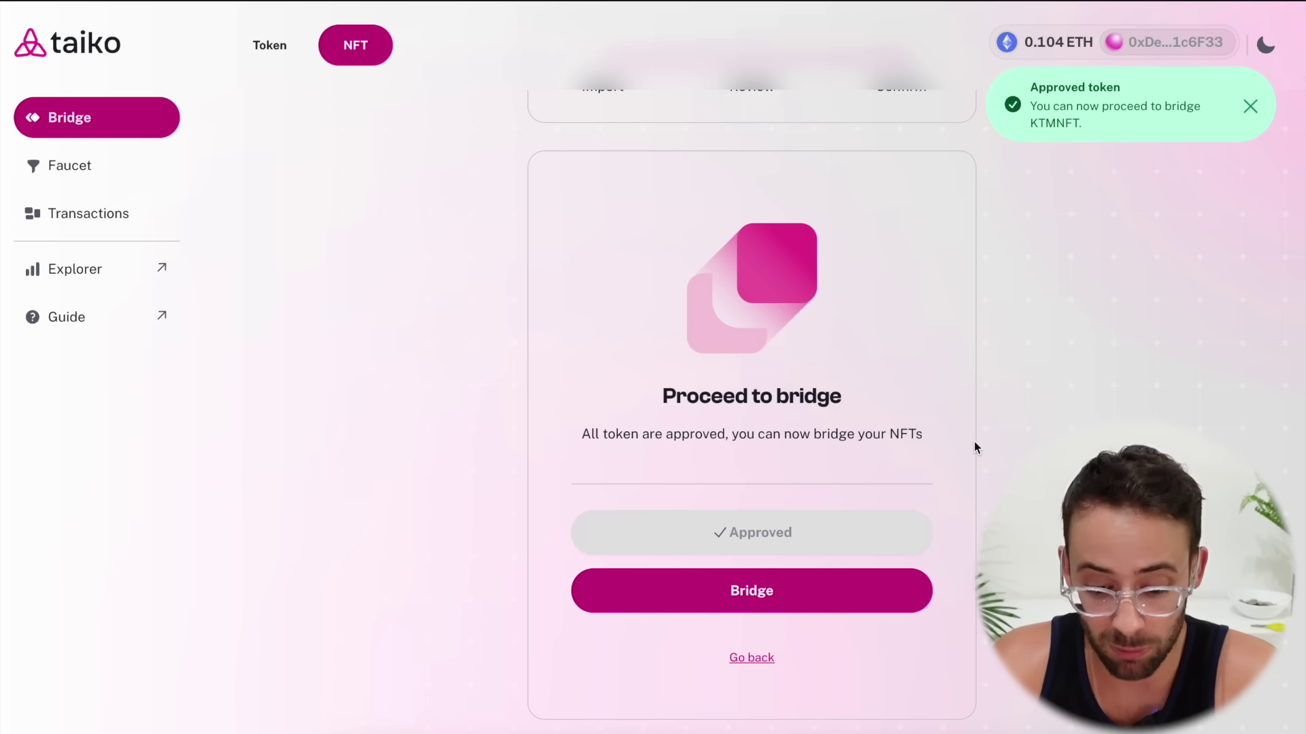
pyautogui.click(823, 582)
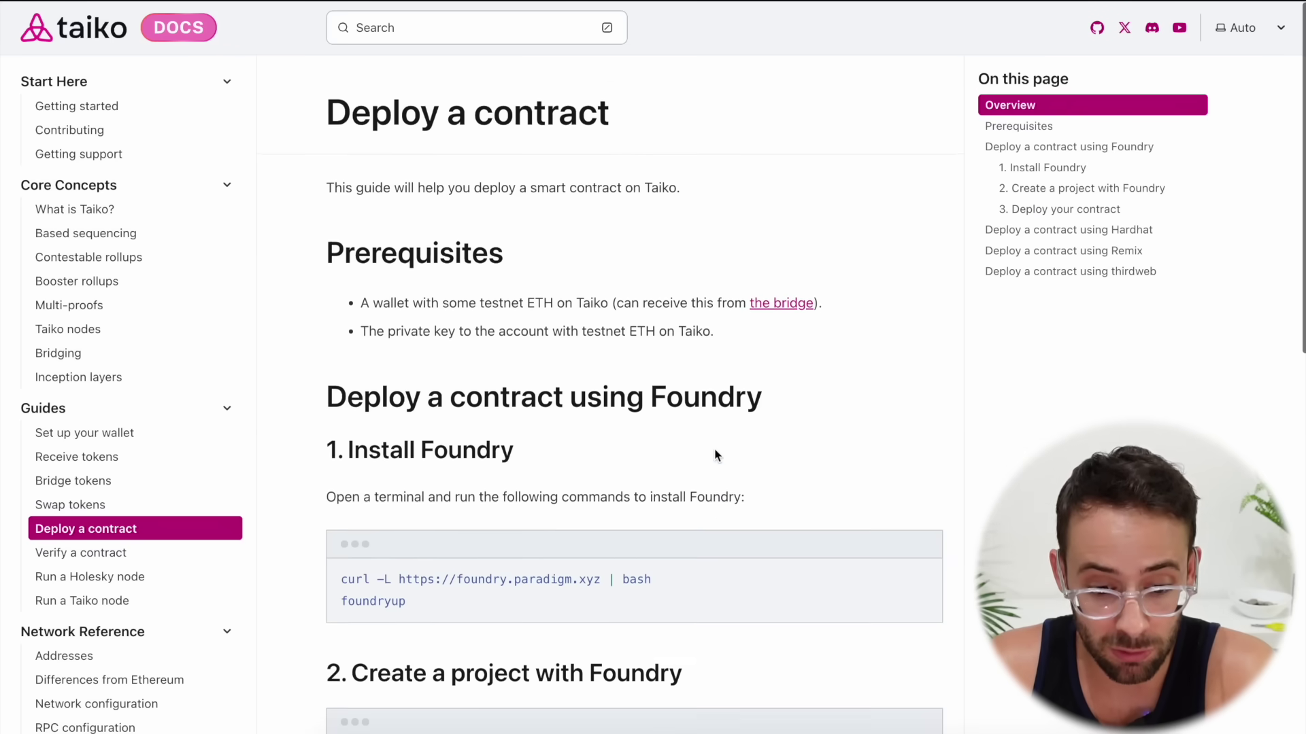
pyautogui.scroll(-3, 612, 389)
pyautogui.scroll(-8, 614, 393)
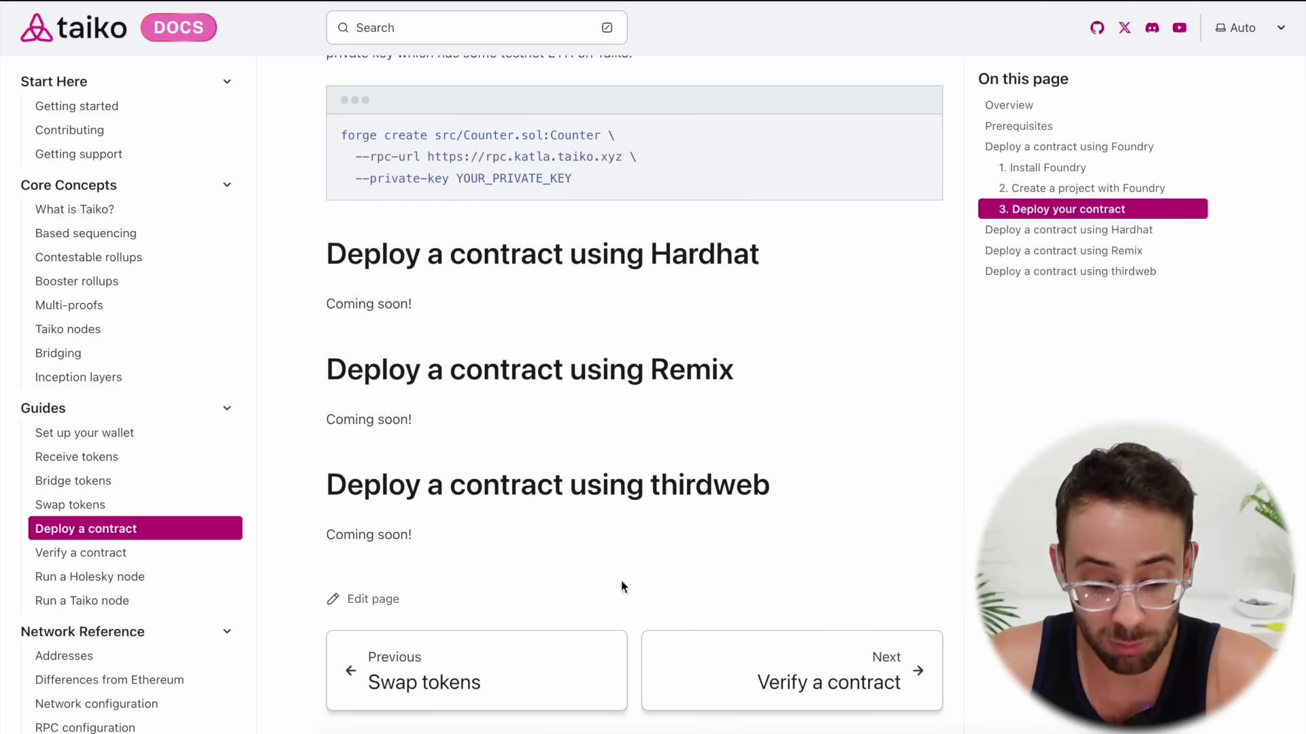
pyautogui.scroll(7, 716, 541)
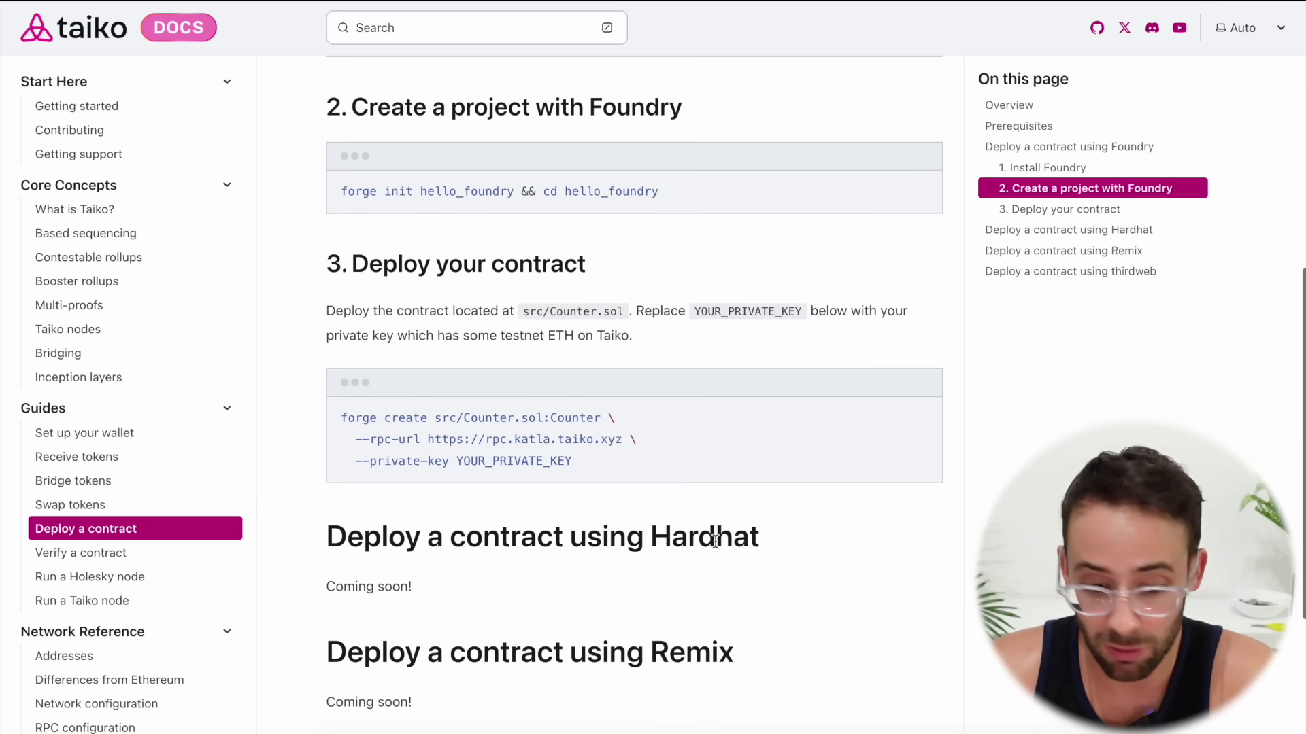
pyautogui.scroll(5, 770, 310)
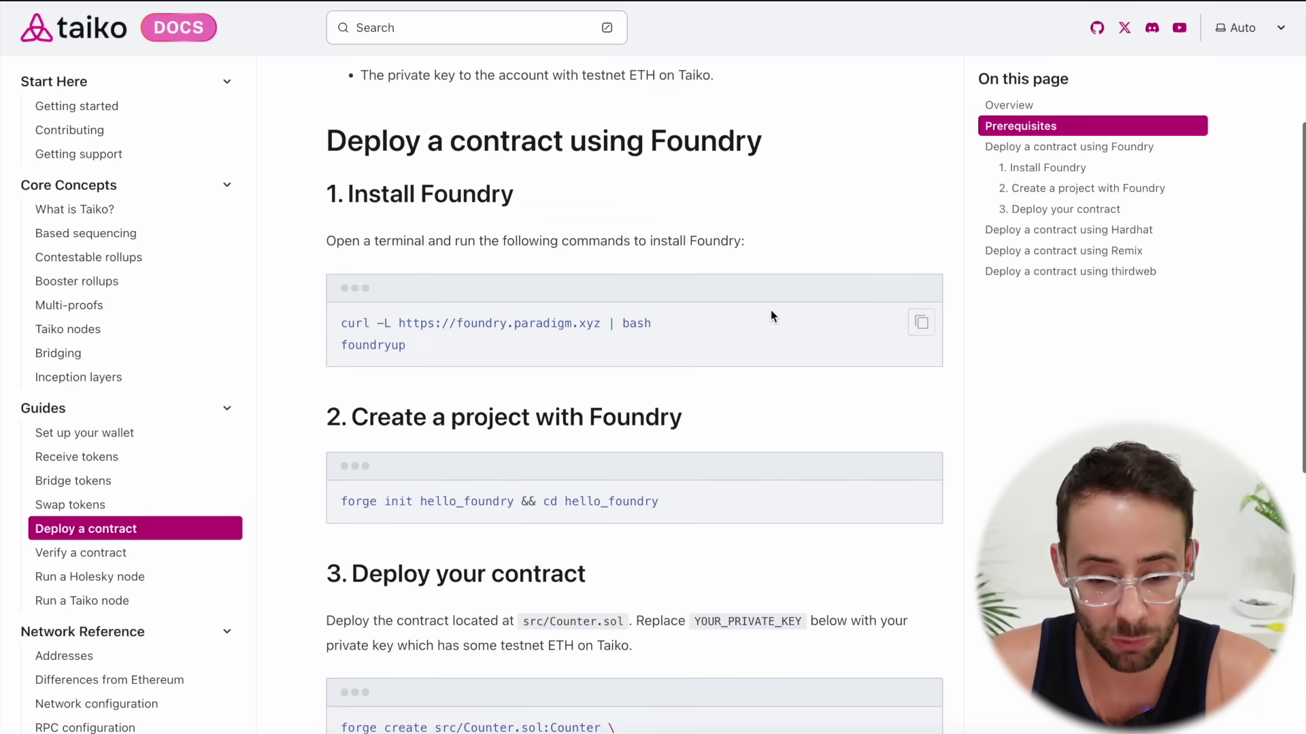